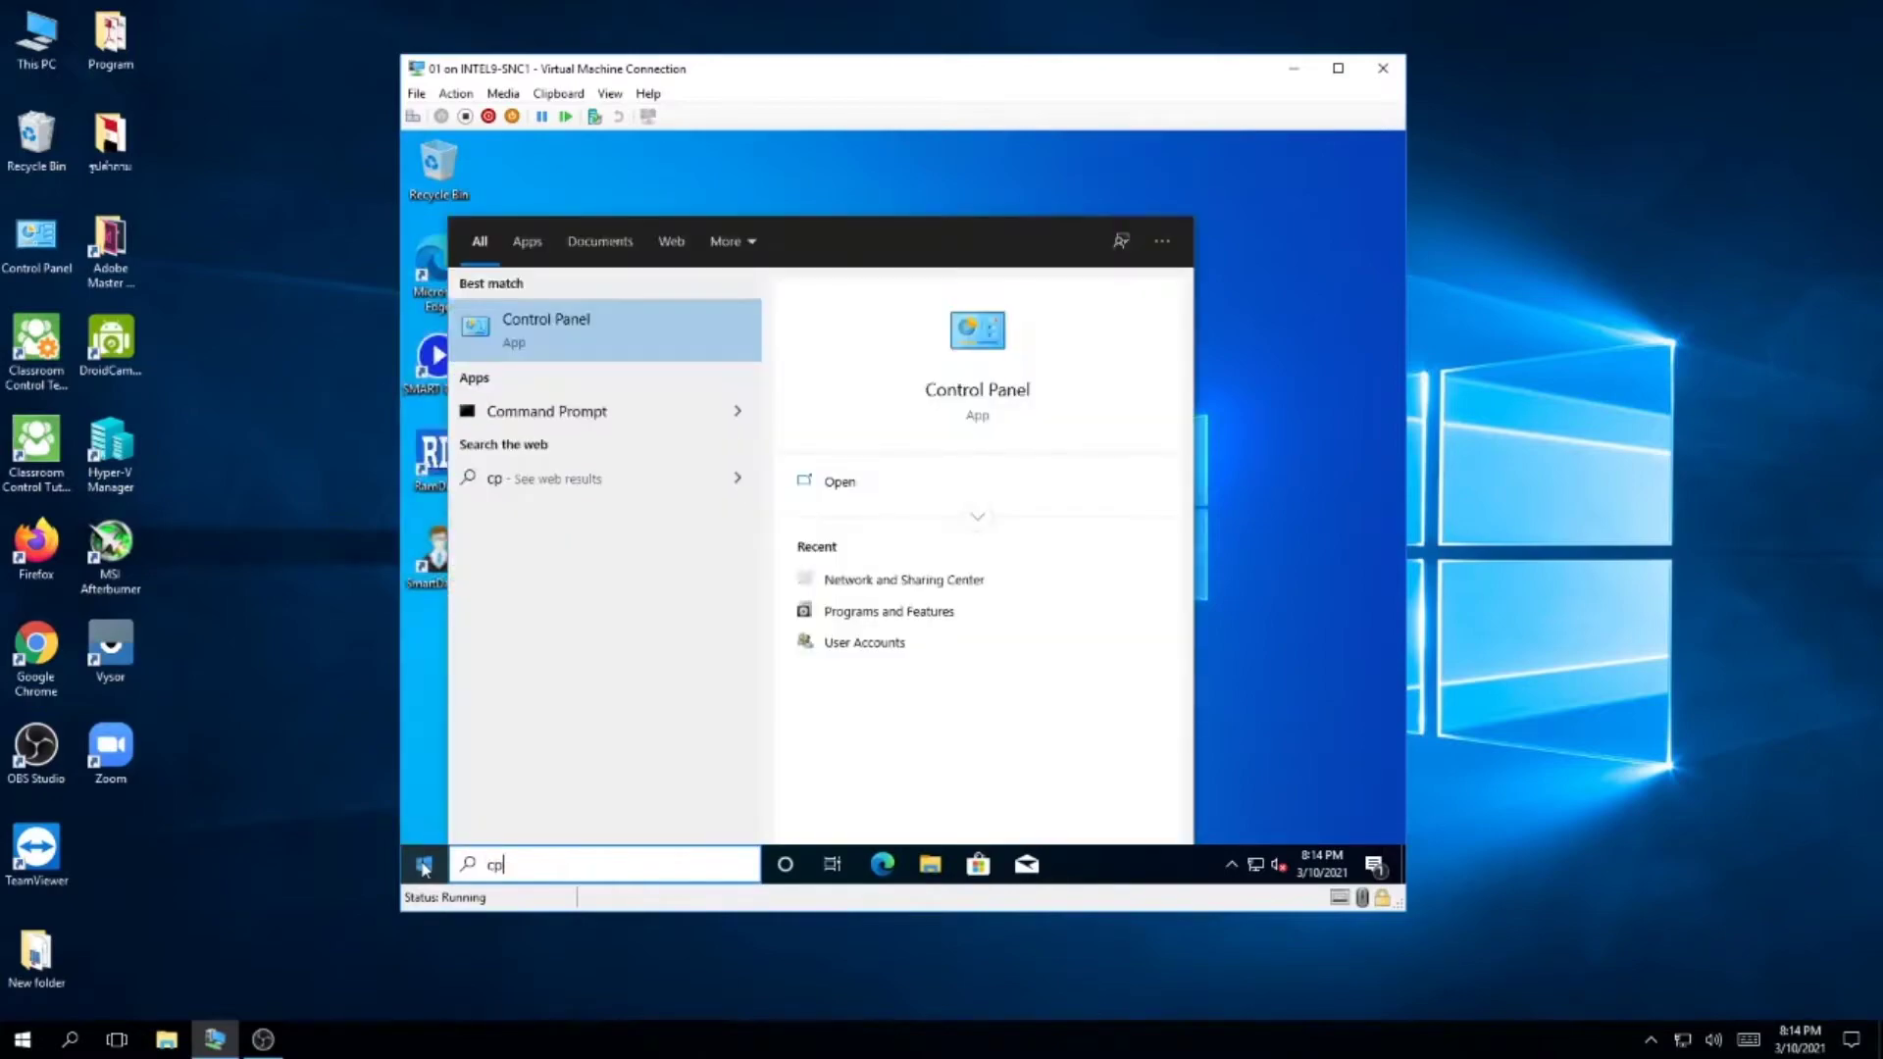
- Open Control Panel in the virtual machine, maximize it, and view the installed programs in Programs and Features
left_click(627, 345)
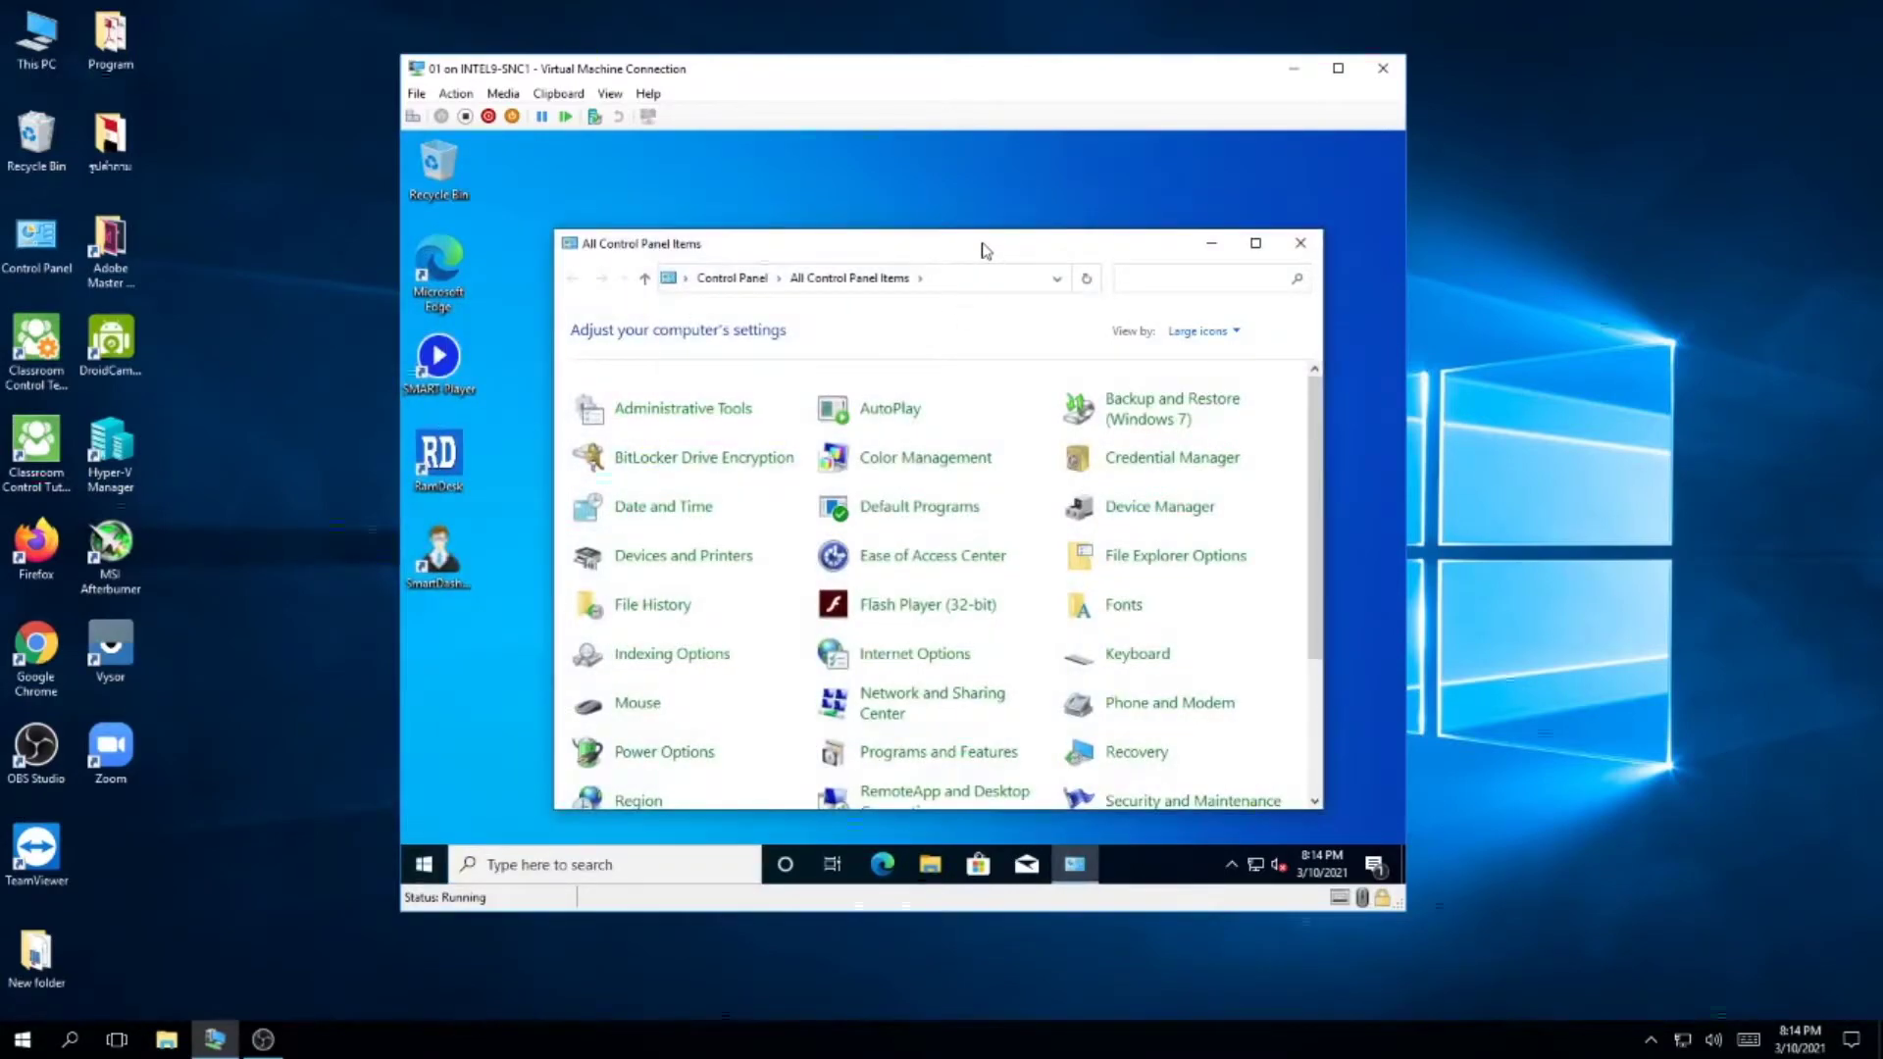
double_click(985, 250)
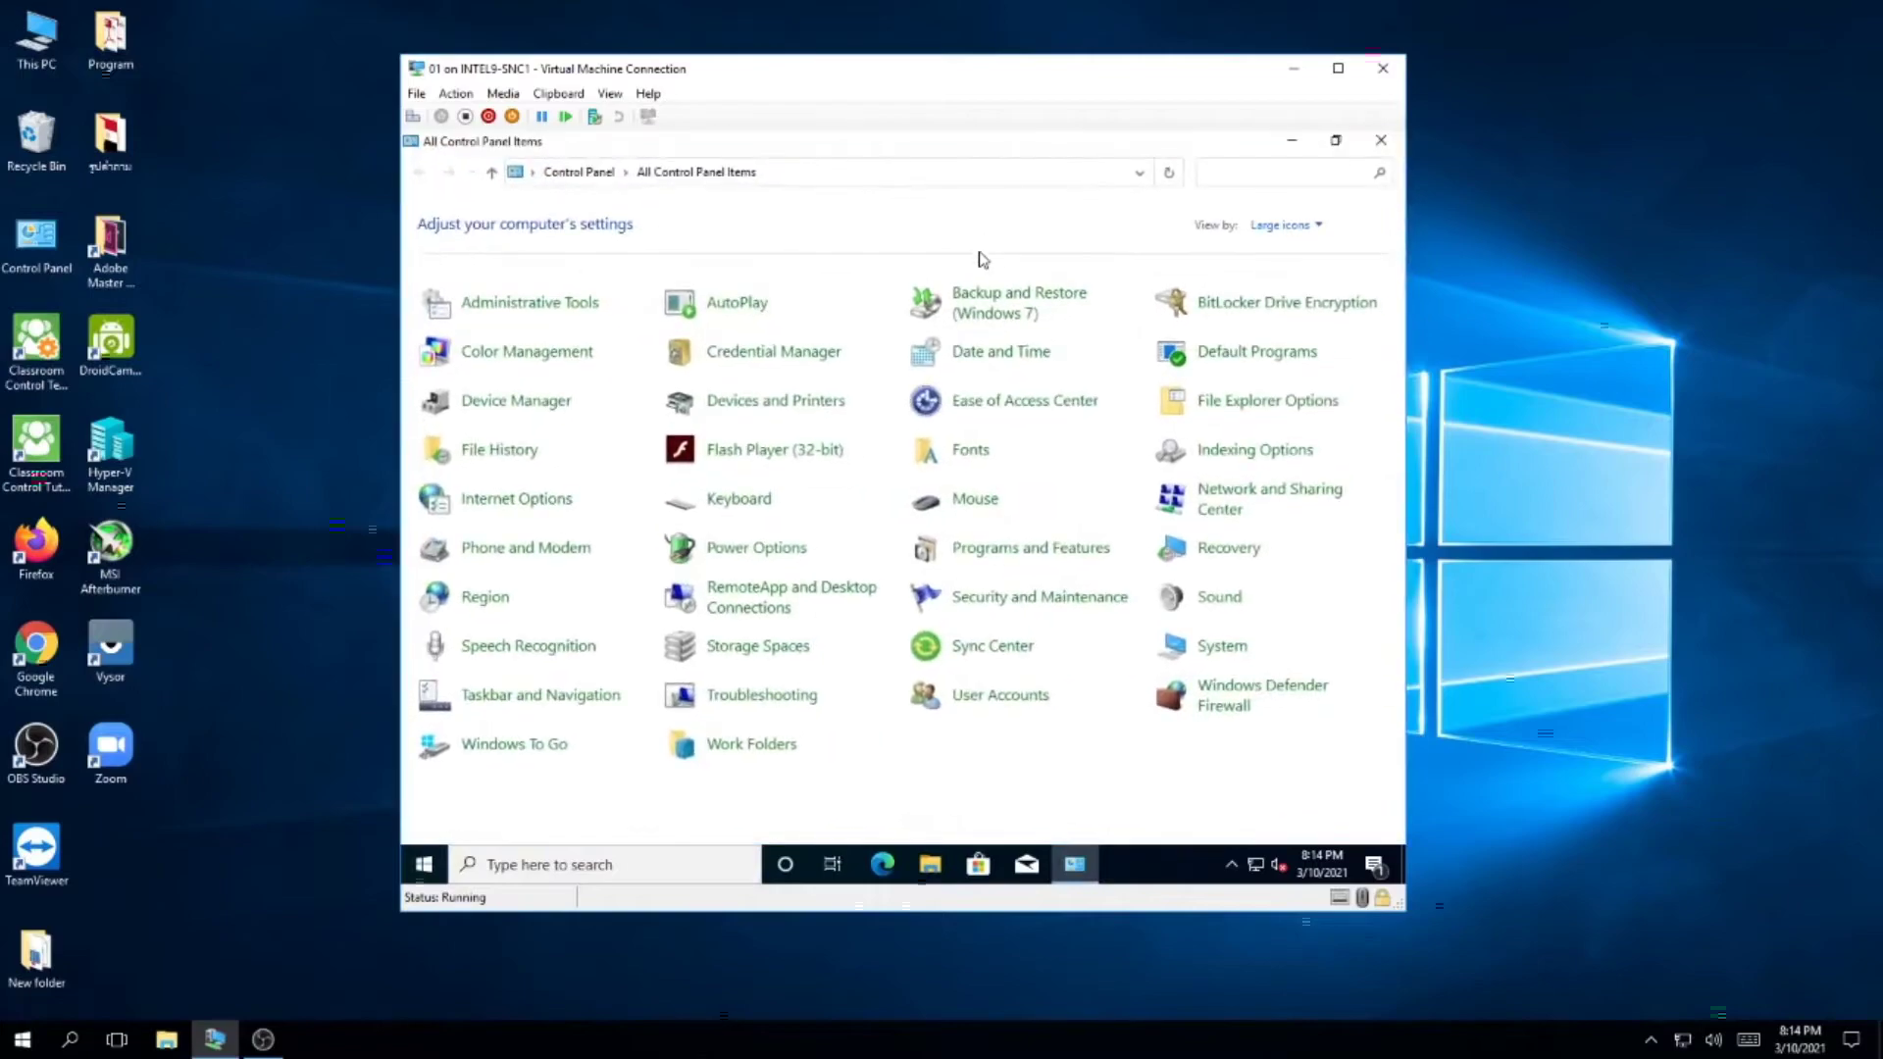
left_click(1007, 554)
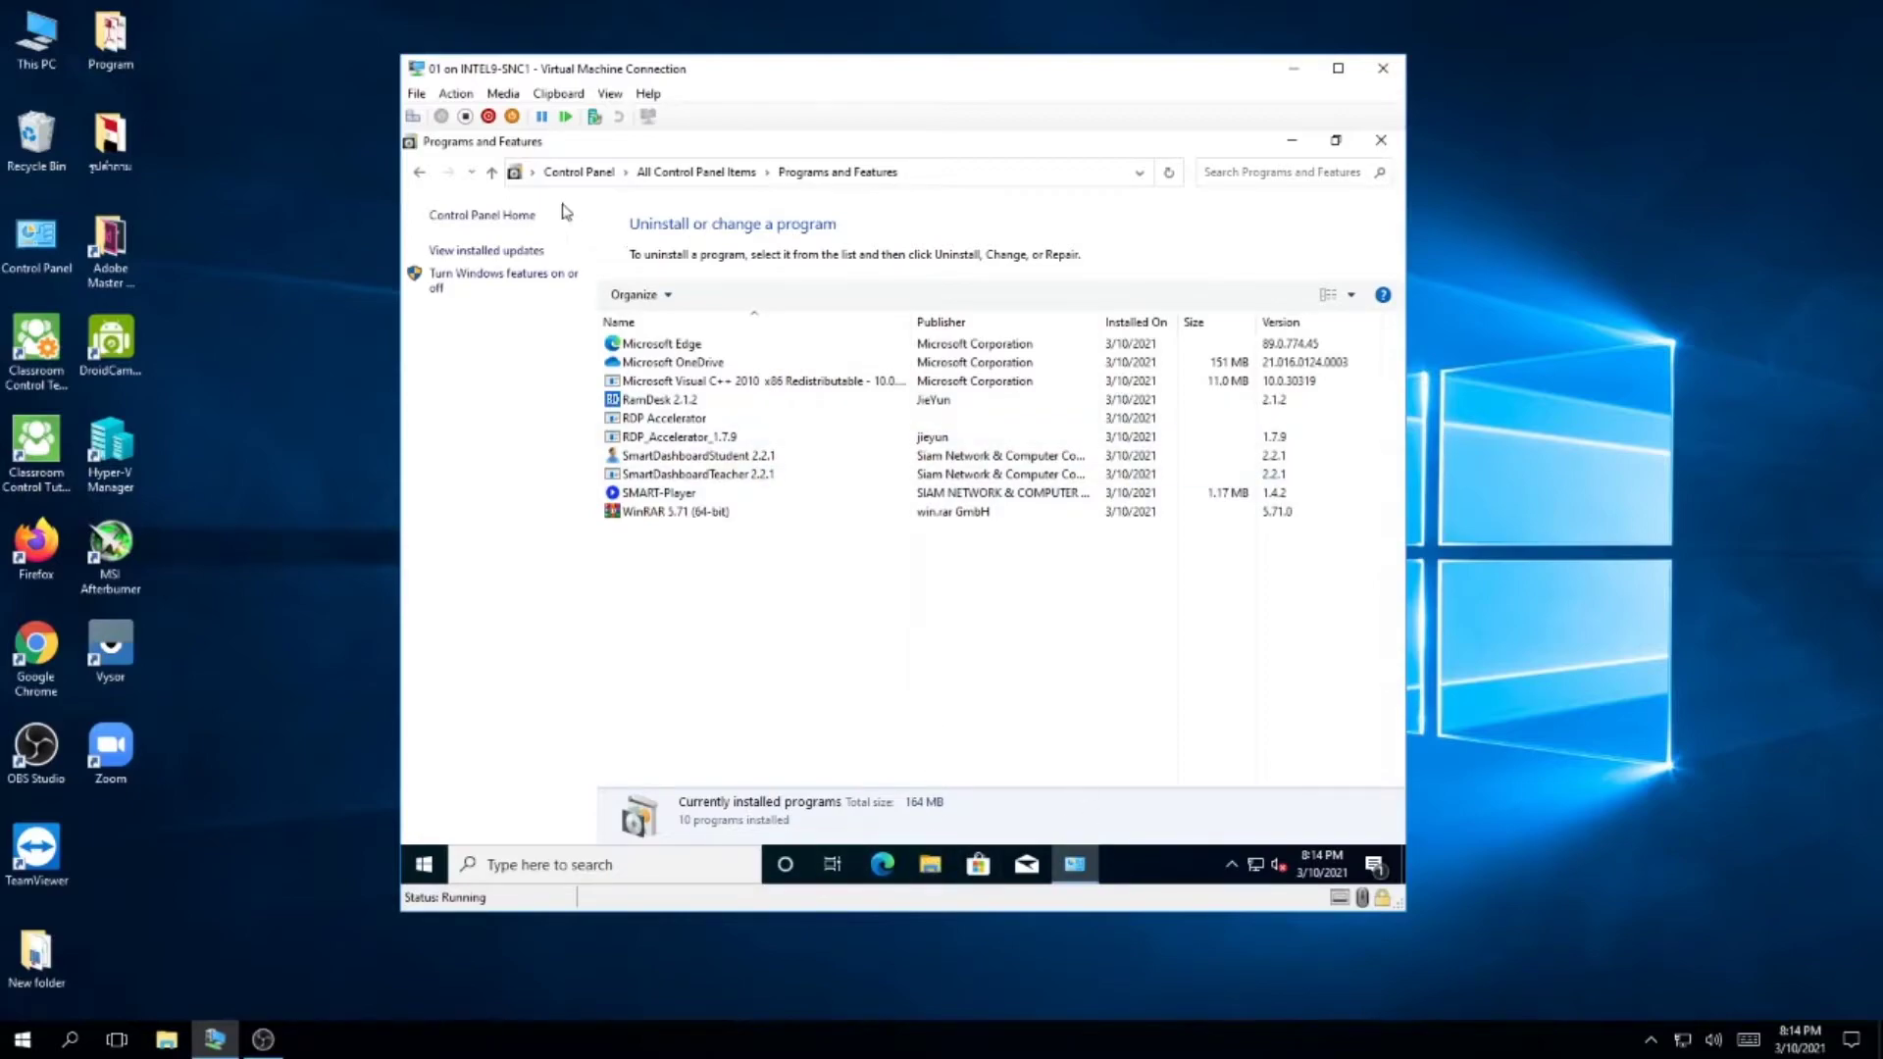
- Return to Control Panel, show all items as large icons, and view the local user accounts under Manage Accounts
left_click(574, 172)
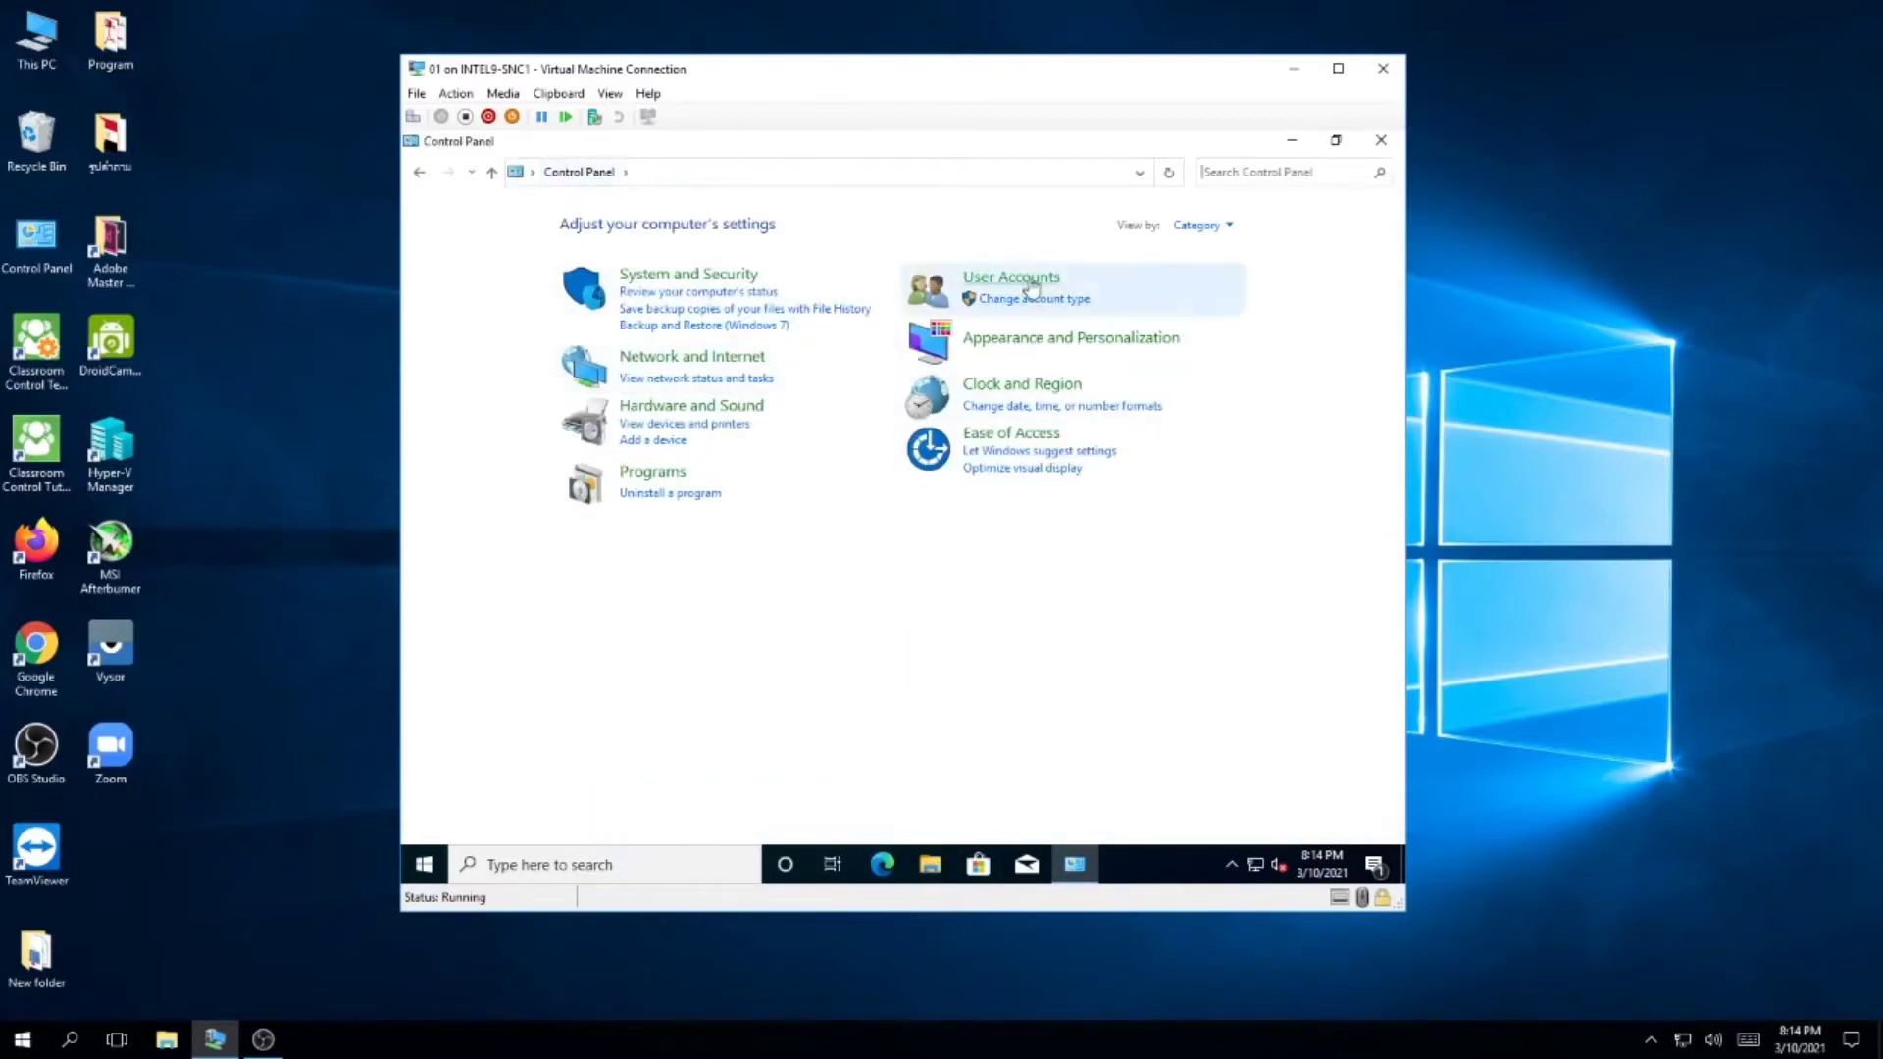
left_click(1226, 226)
left_click(1211, 276)
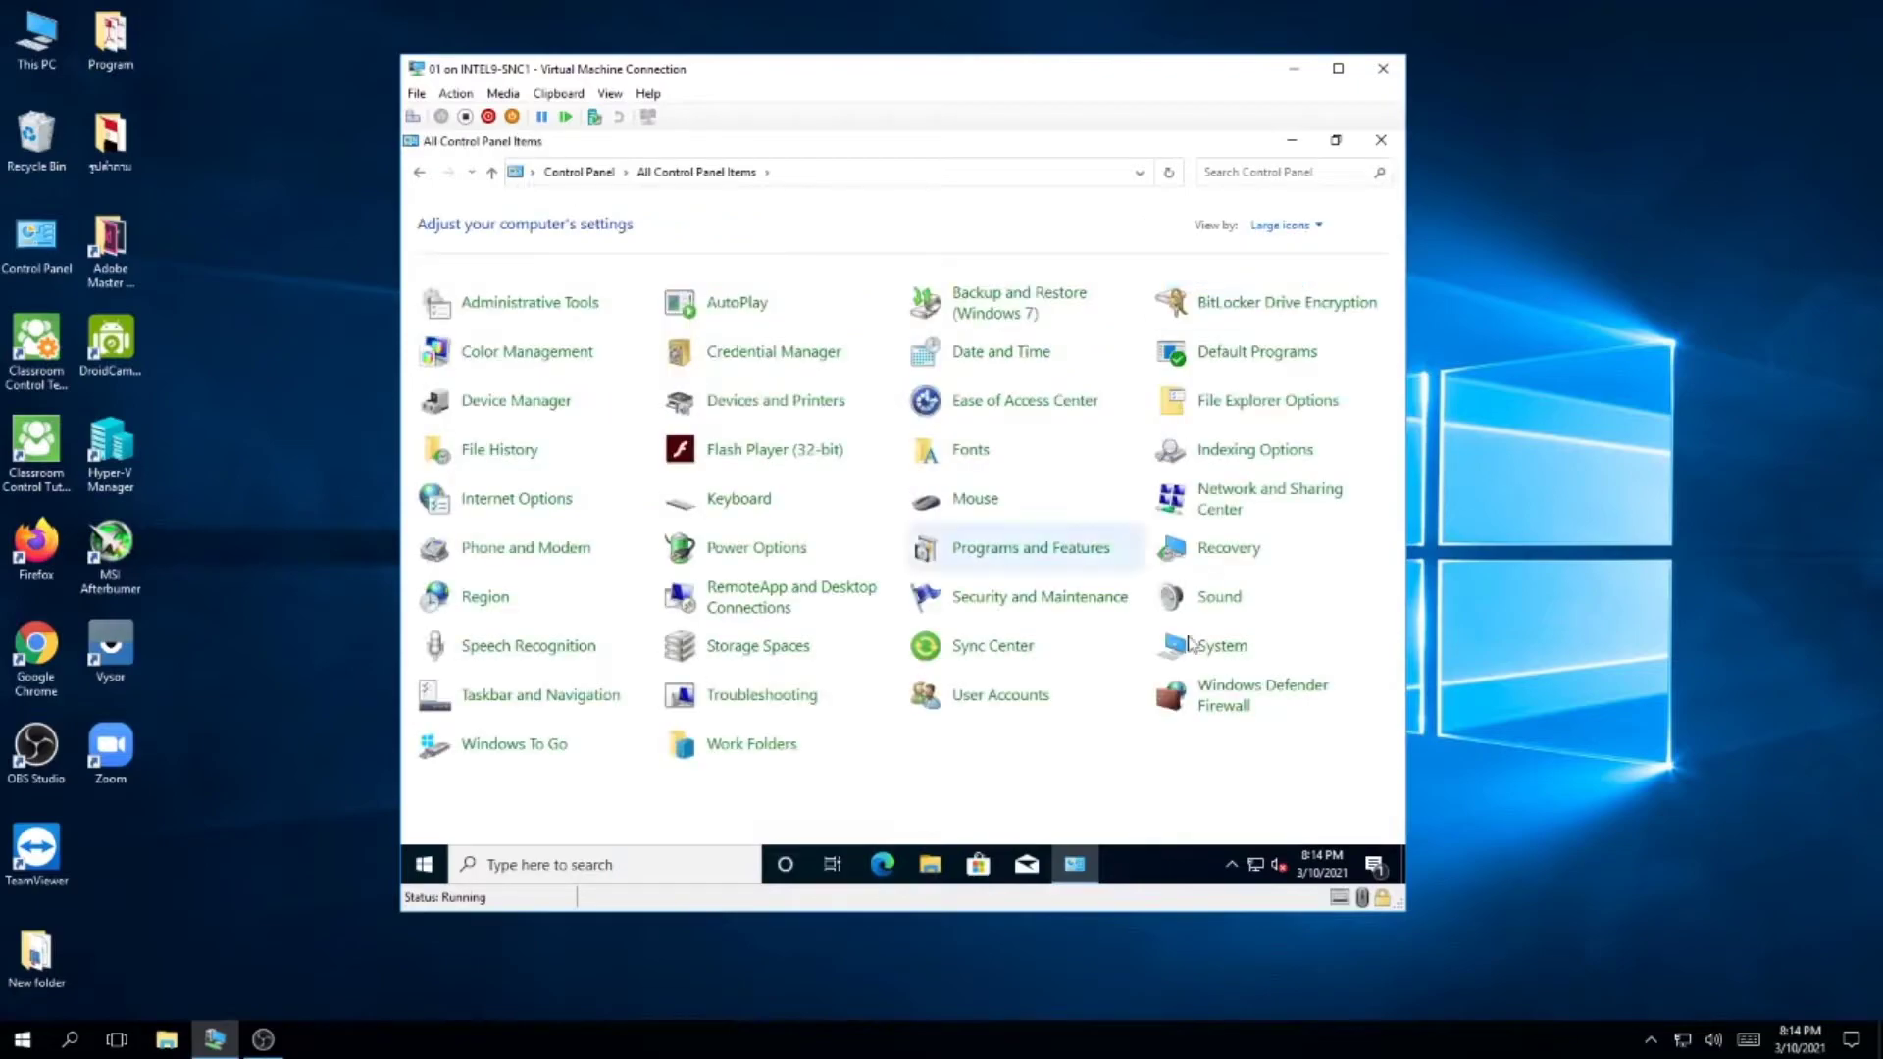
left_click(975, 698)
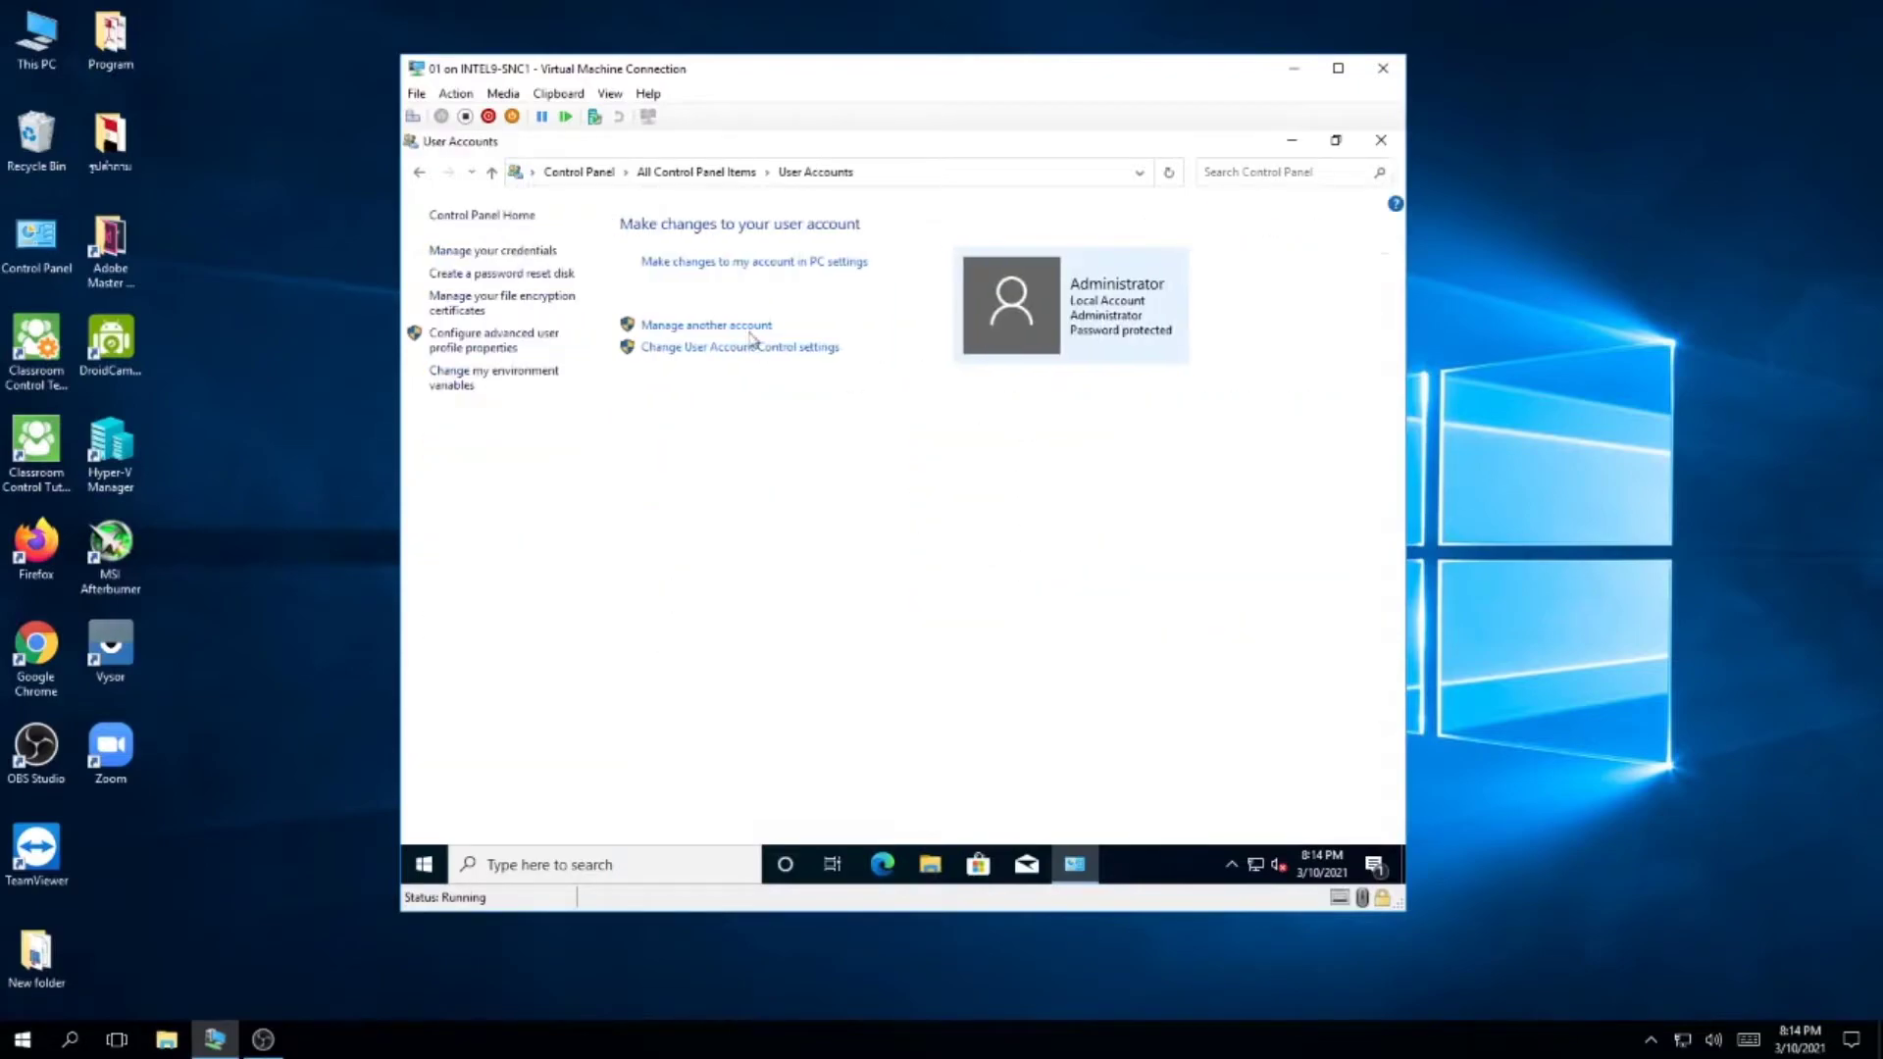
left_click(698, 325)
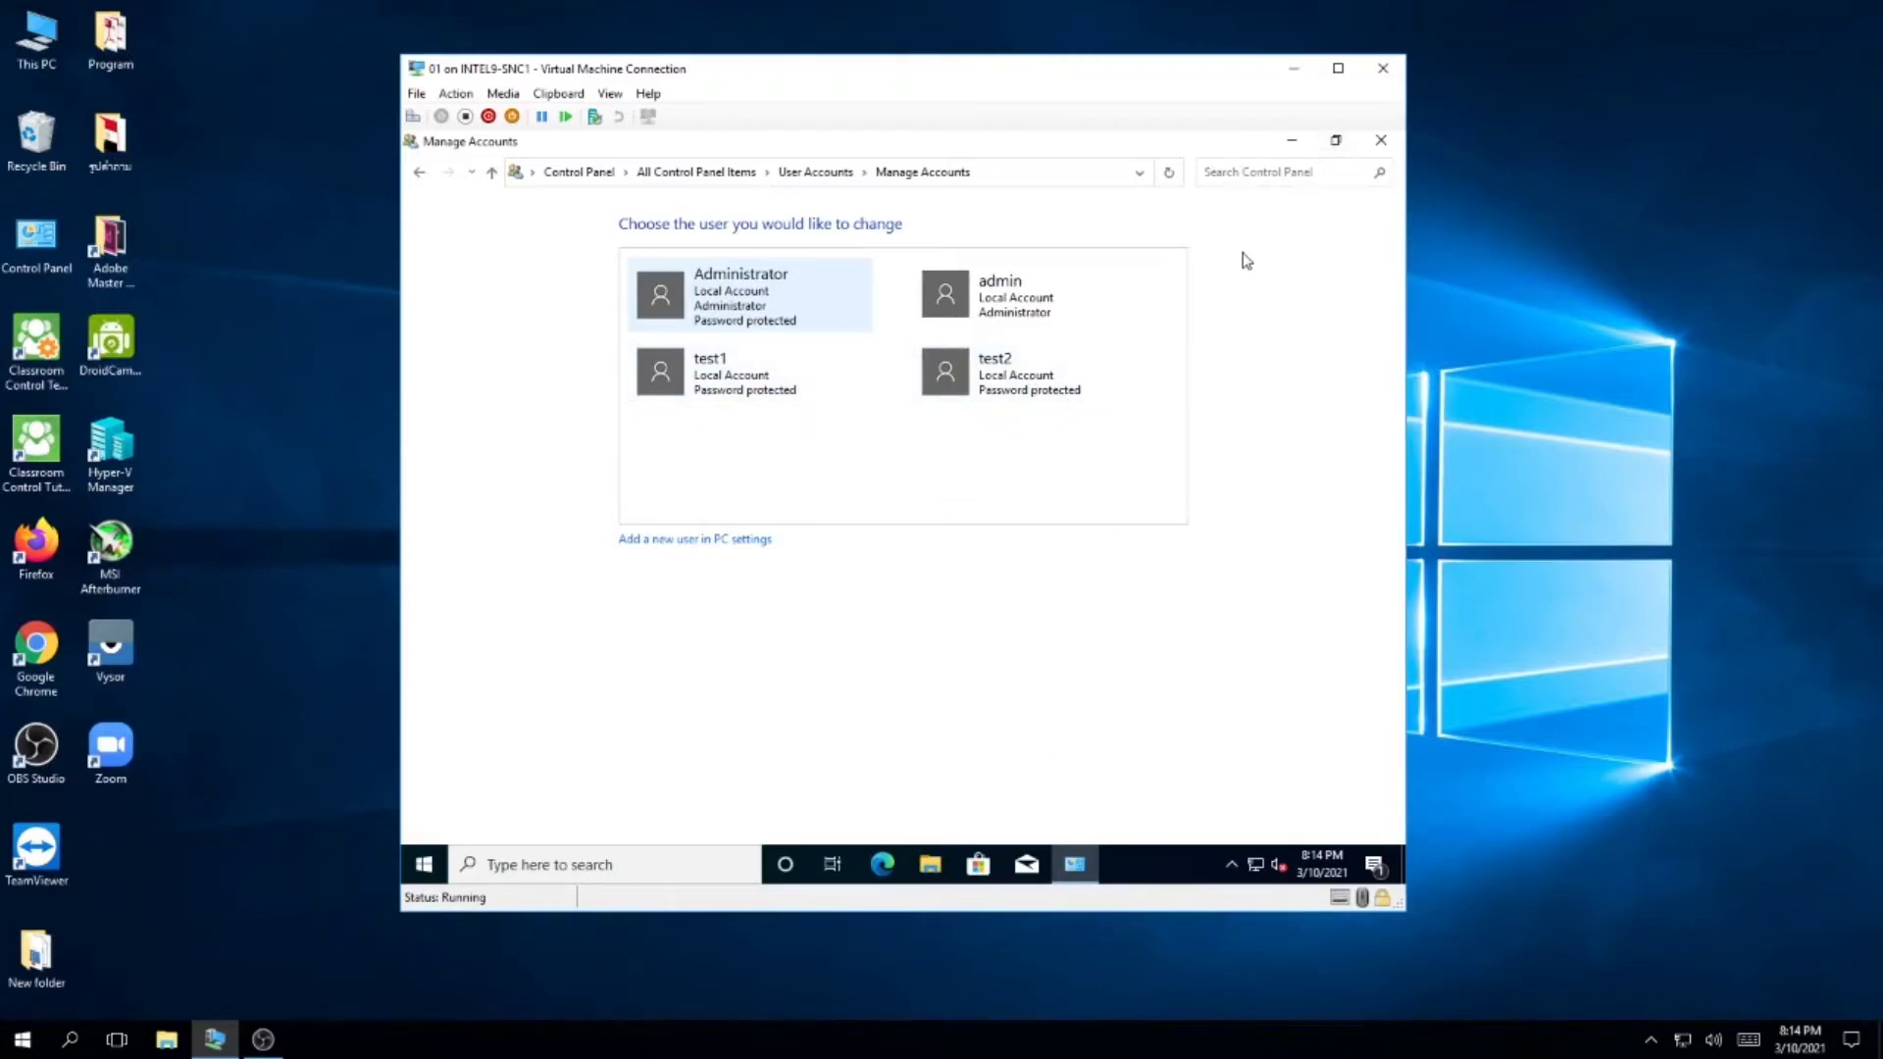
- Minimize Control Panel and view the installers in the SMART CONTROL Windows 10 folder inside Downloads
left_click(1292, 142)
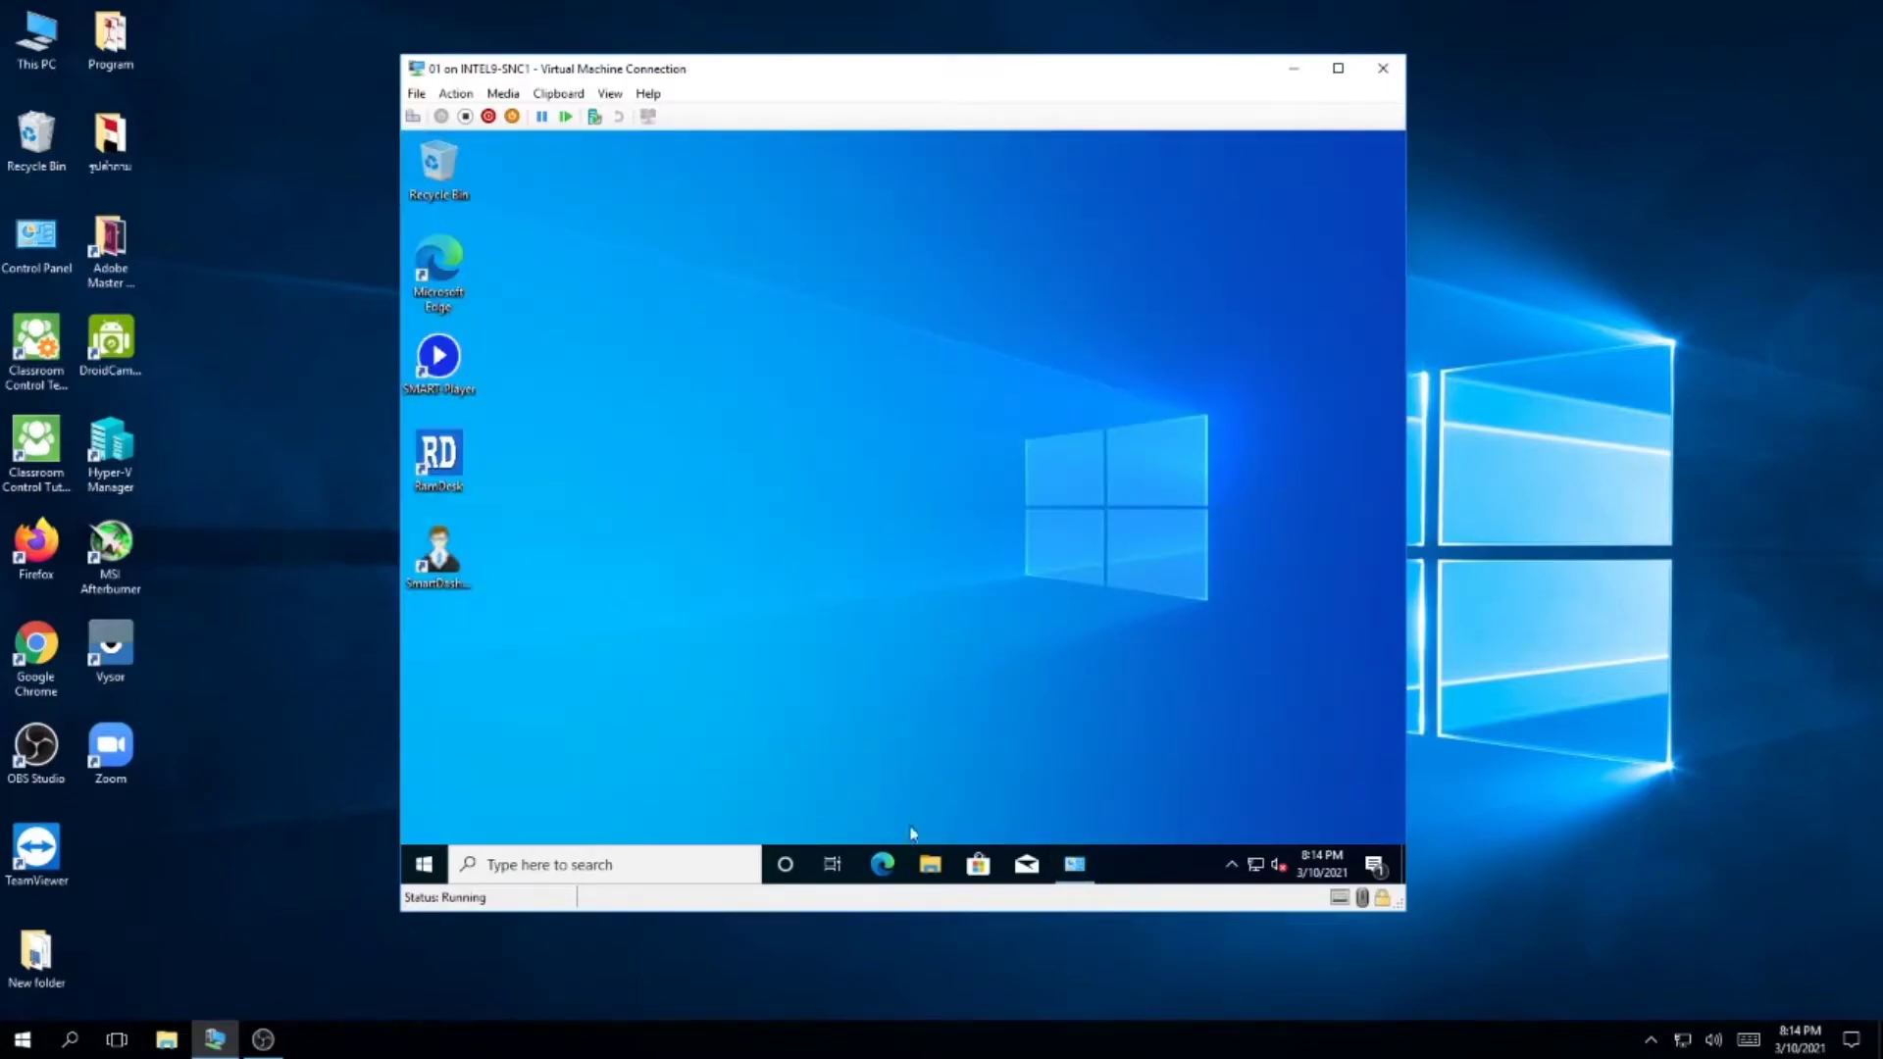
left_click(930, 864)
double_click(1045, 373)
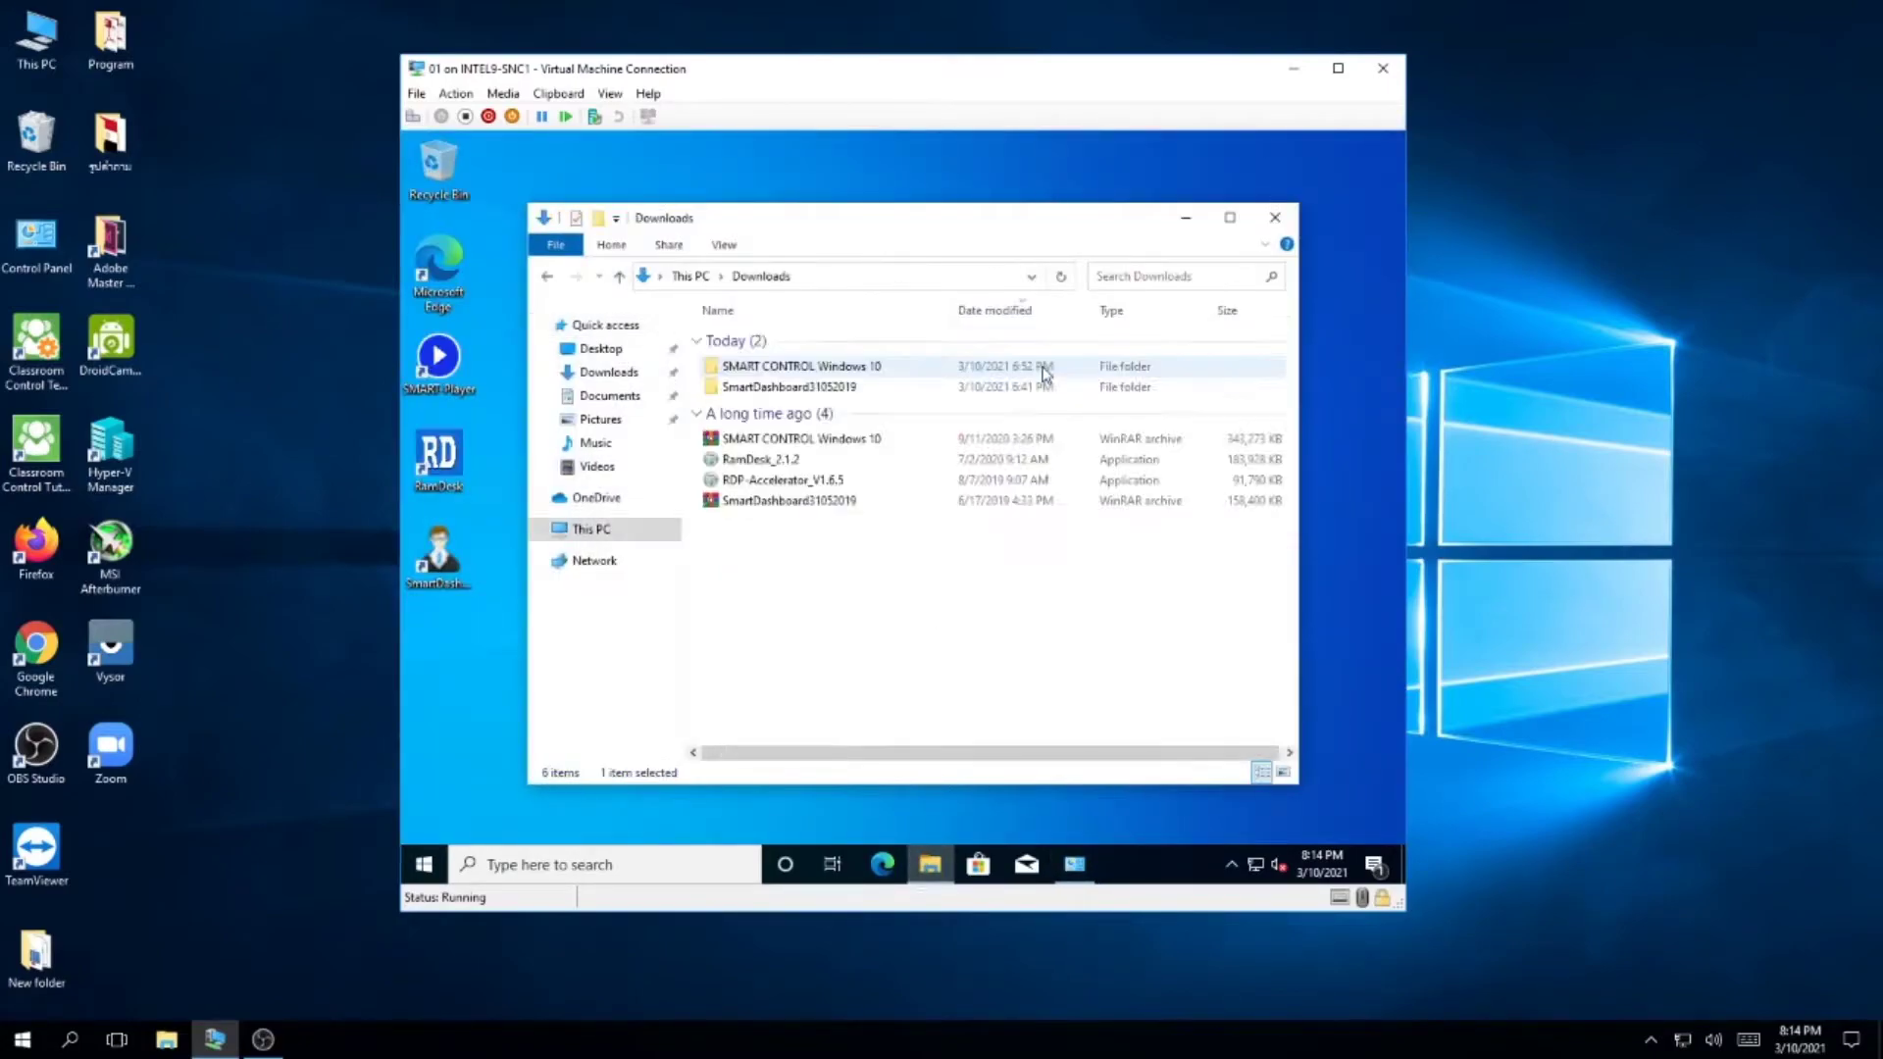
double_click(845, 372)
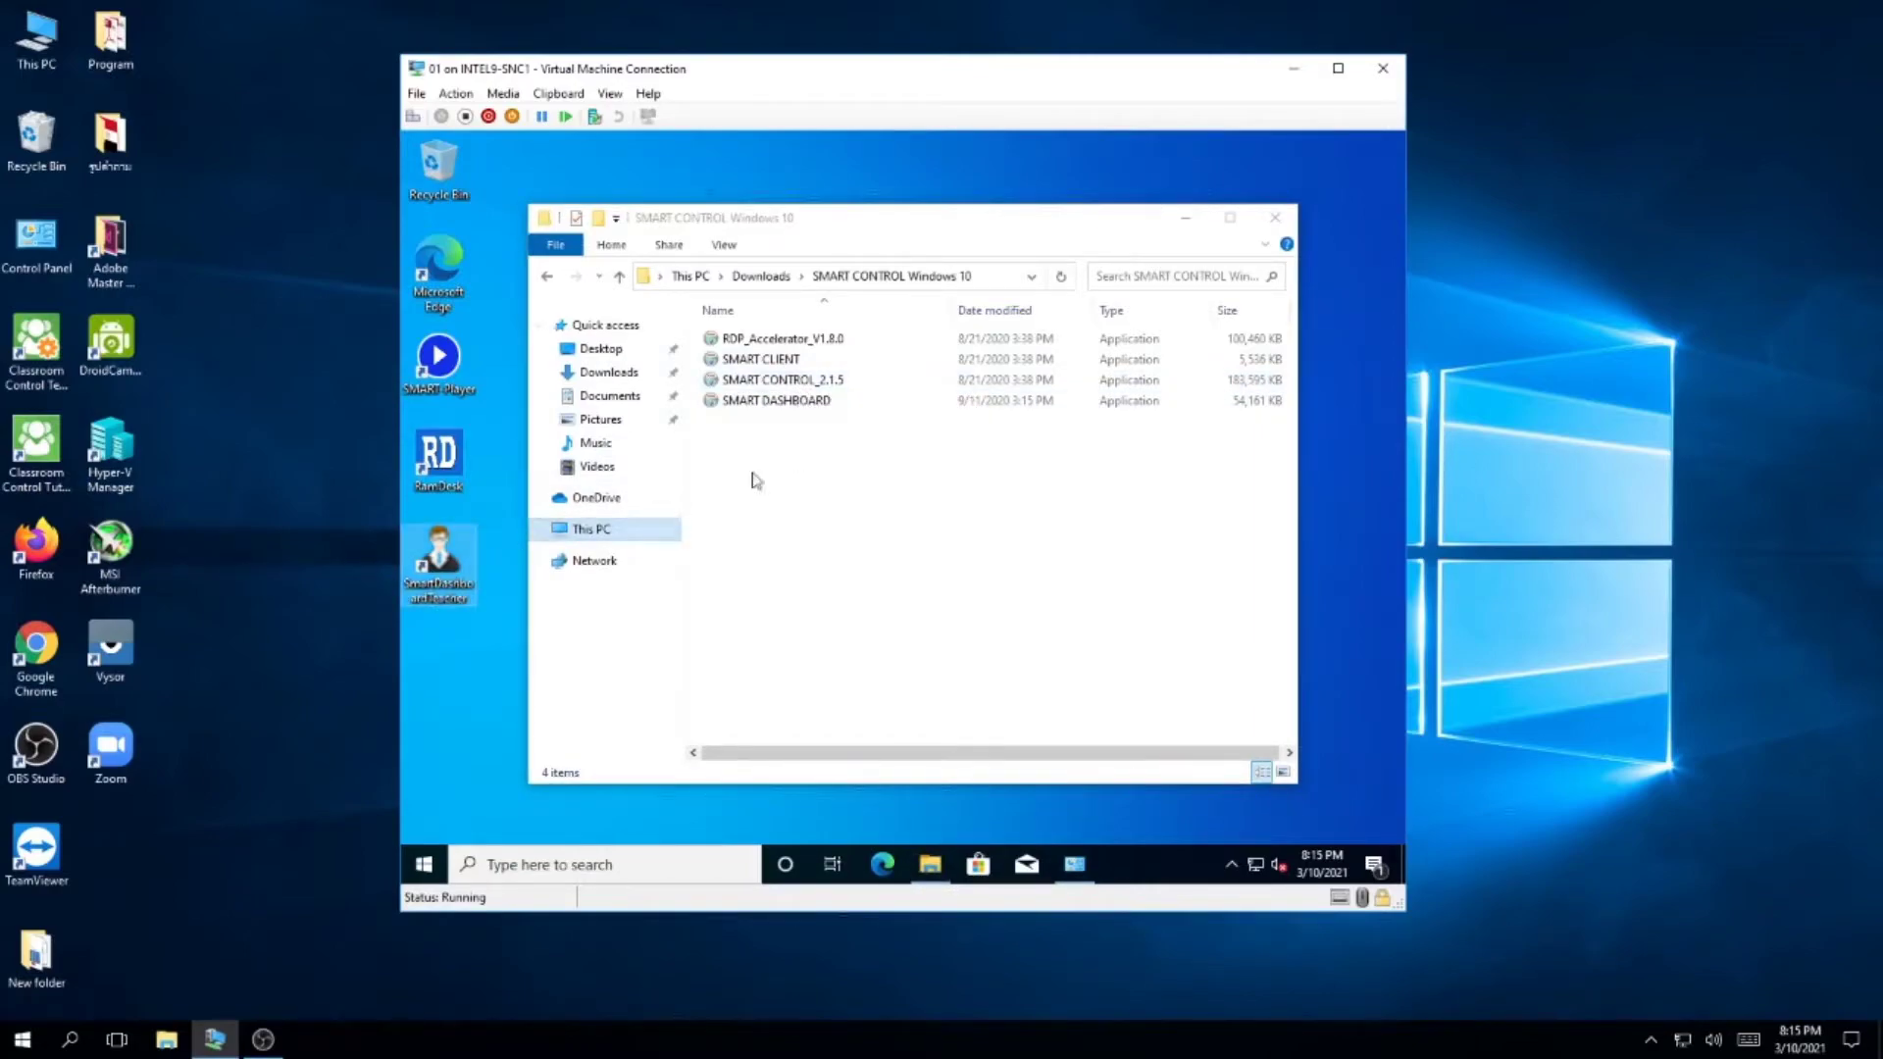
left_click(810, 453)
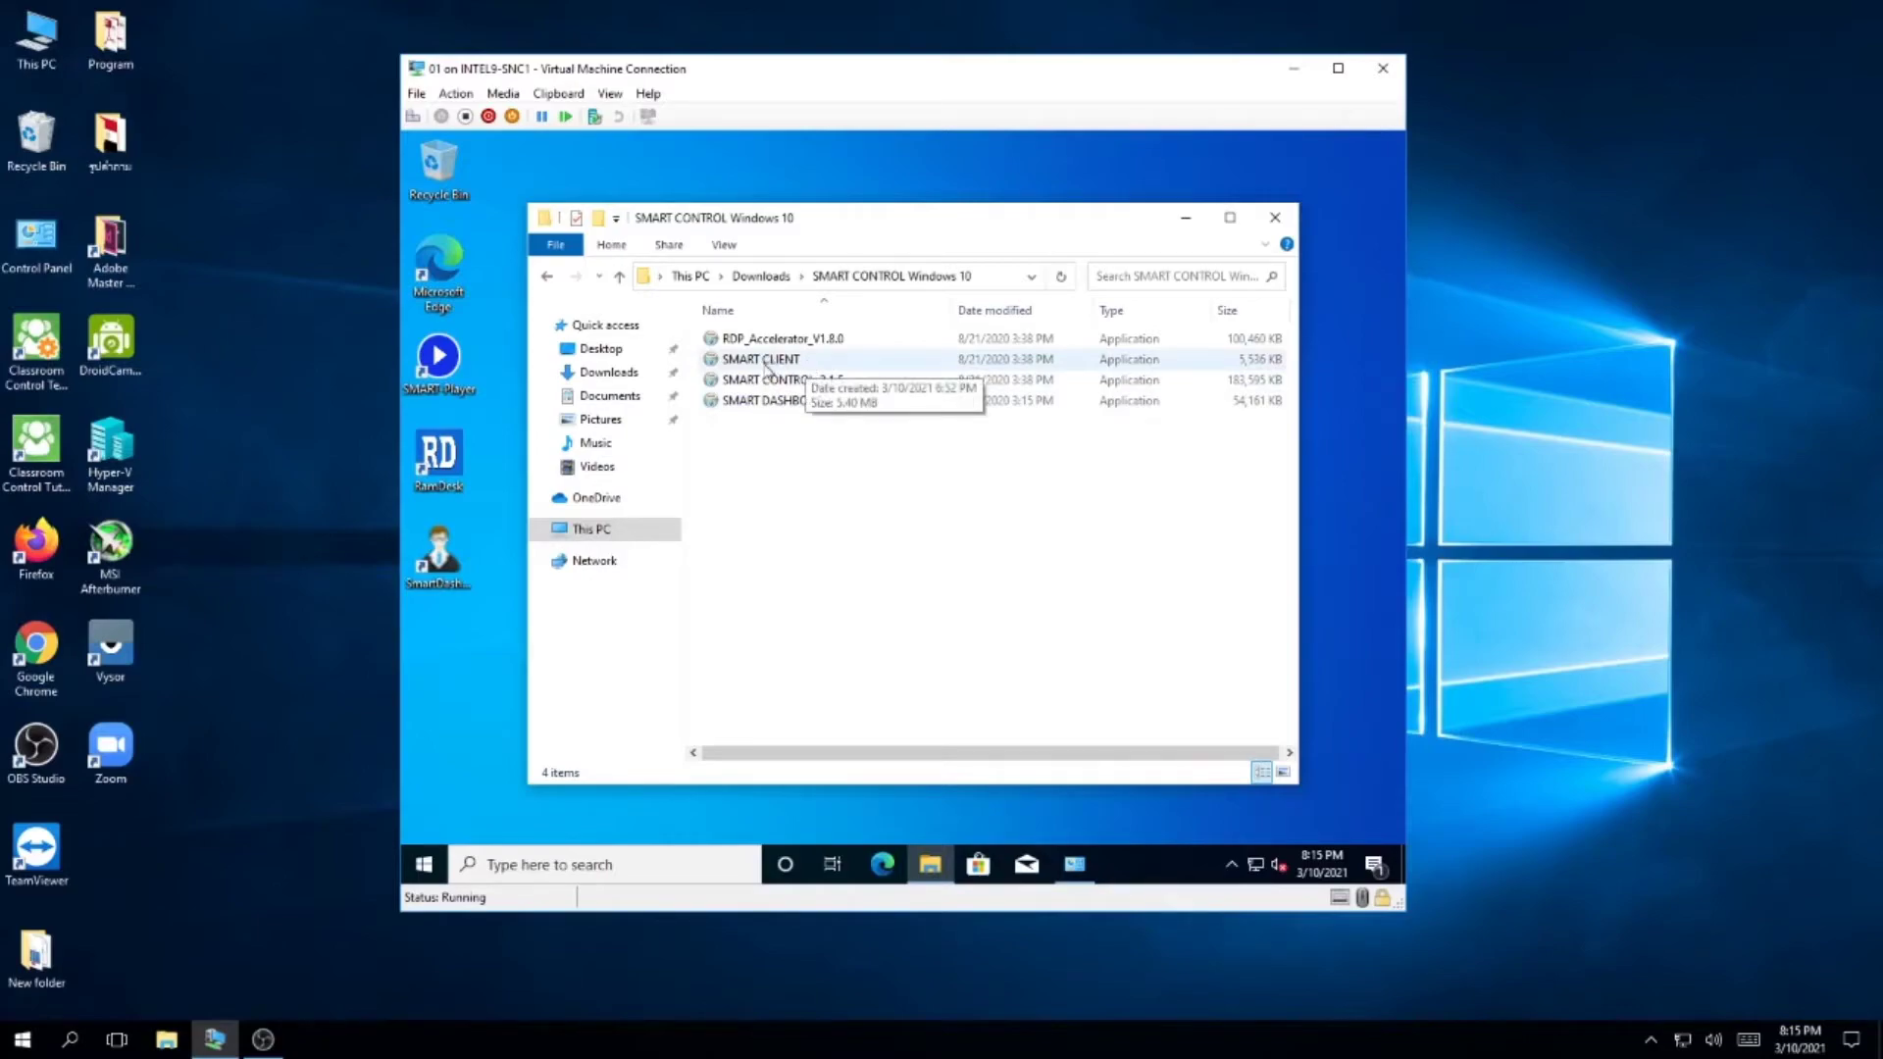
left_click(464, 285)
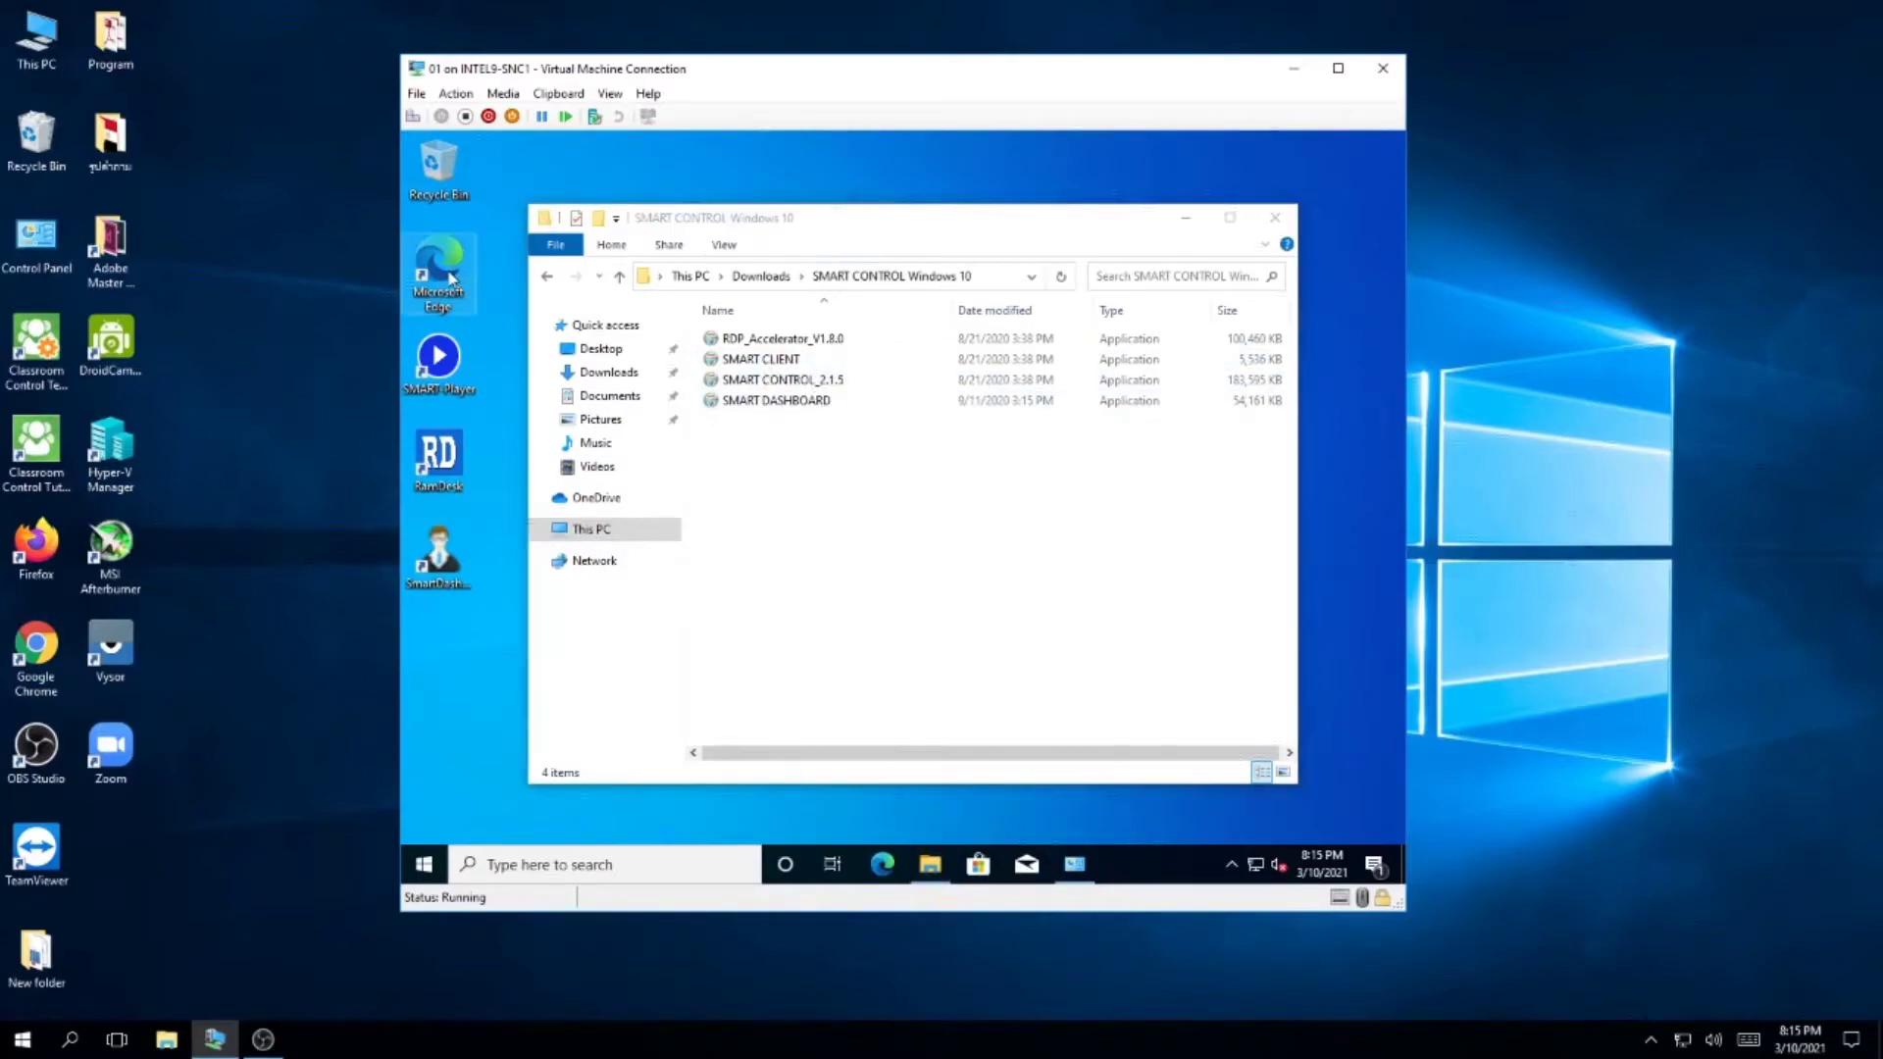
double_click(451, 279)
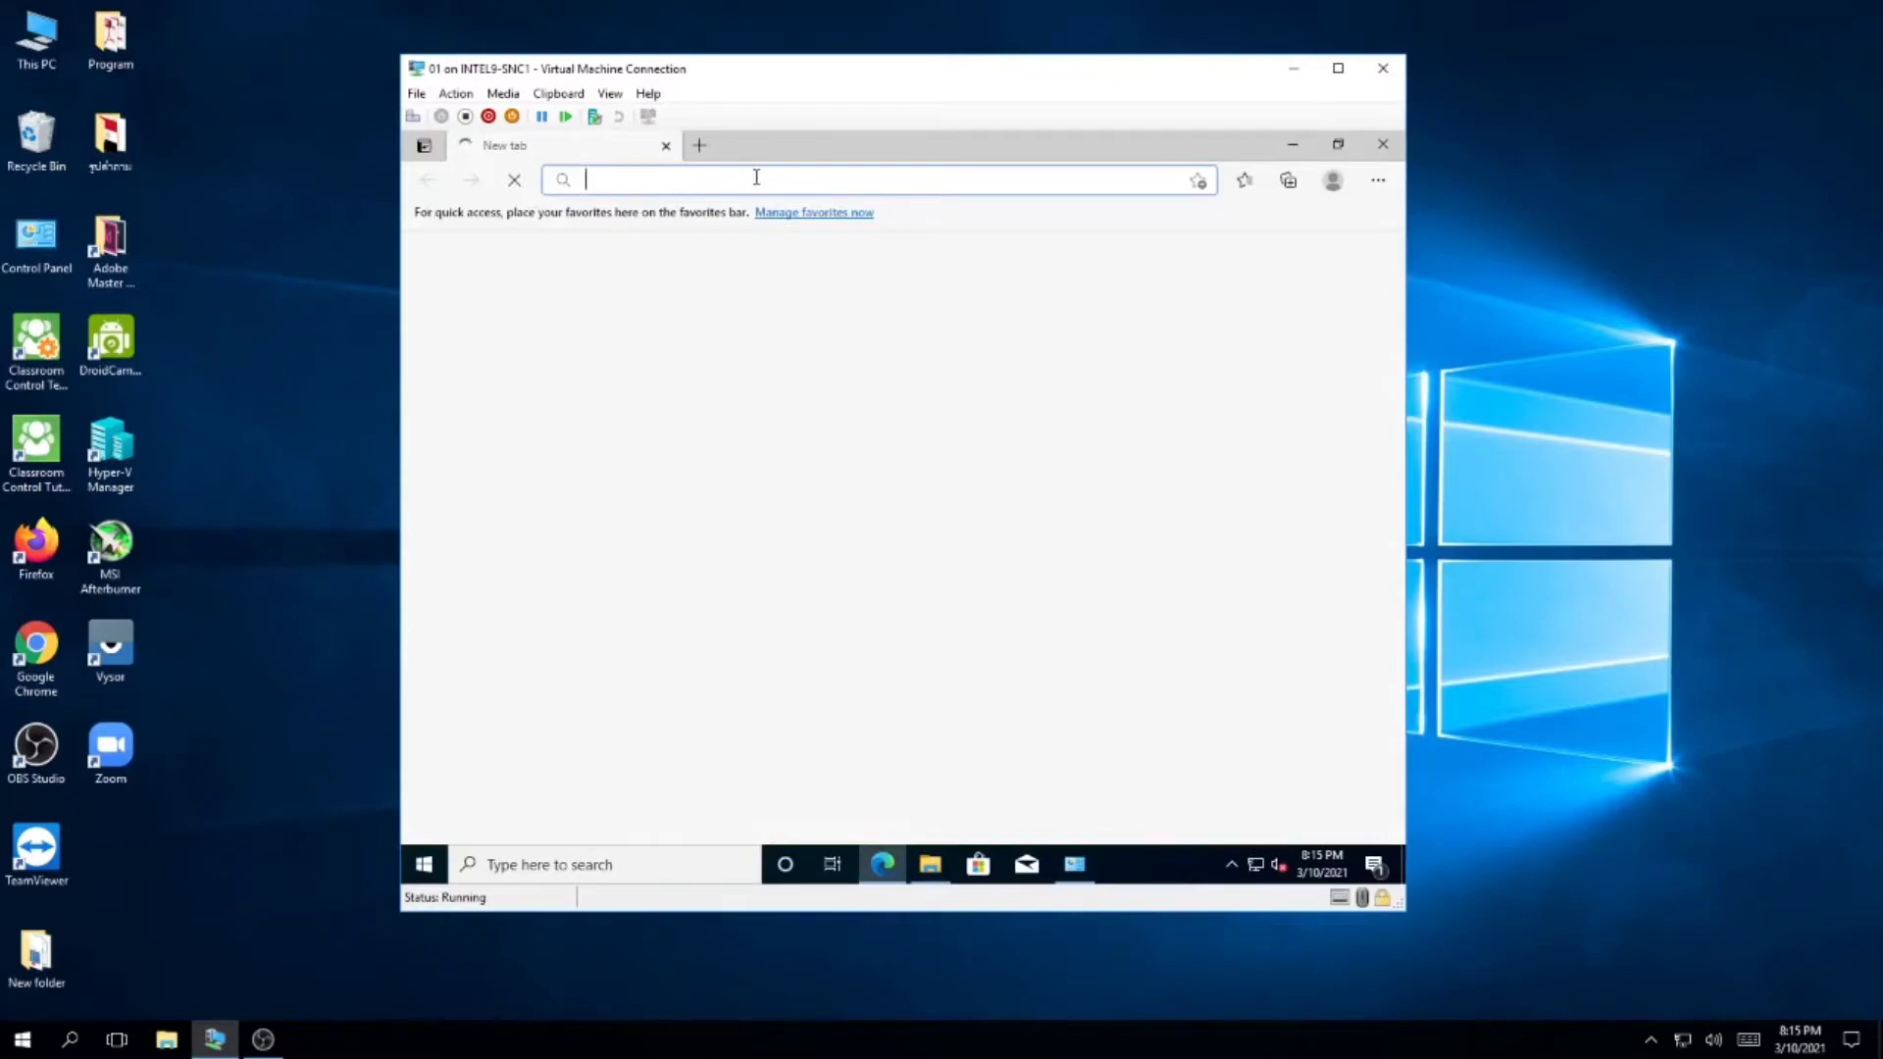
type("www")
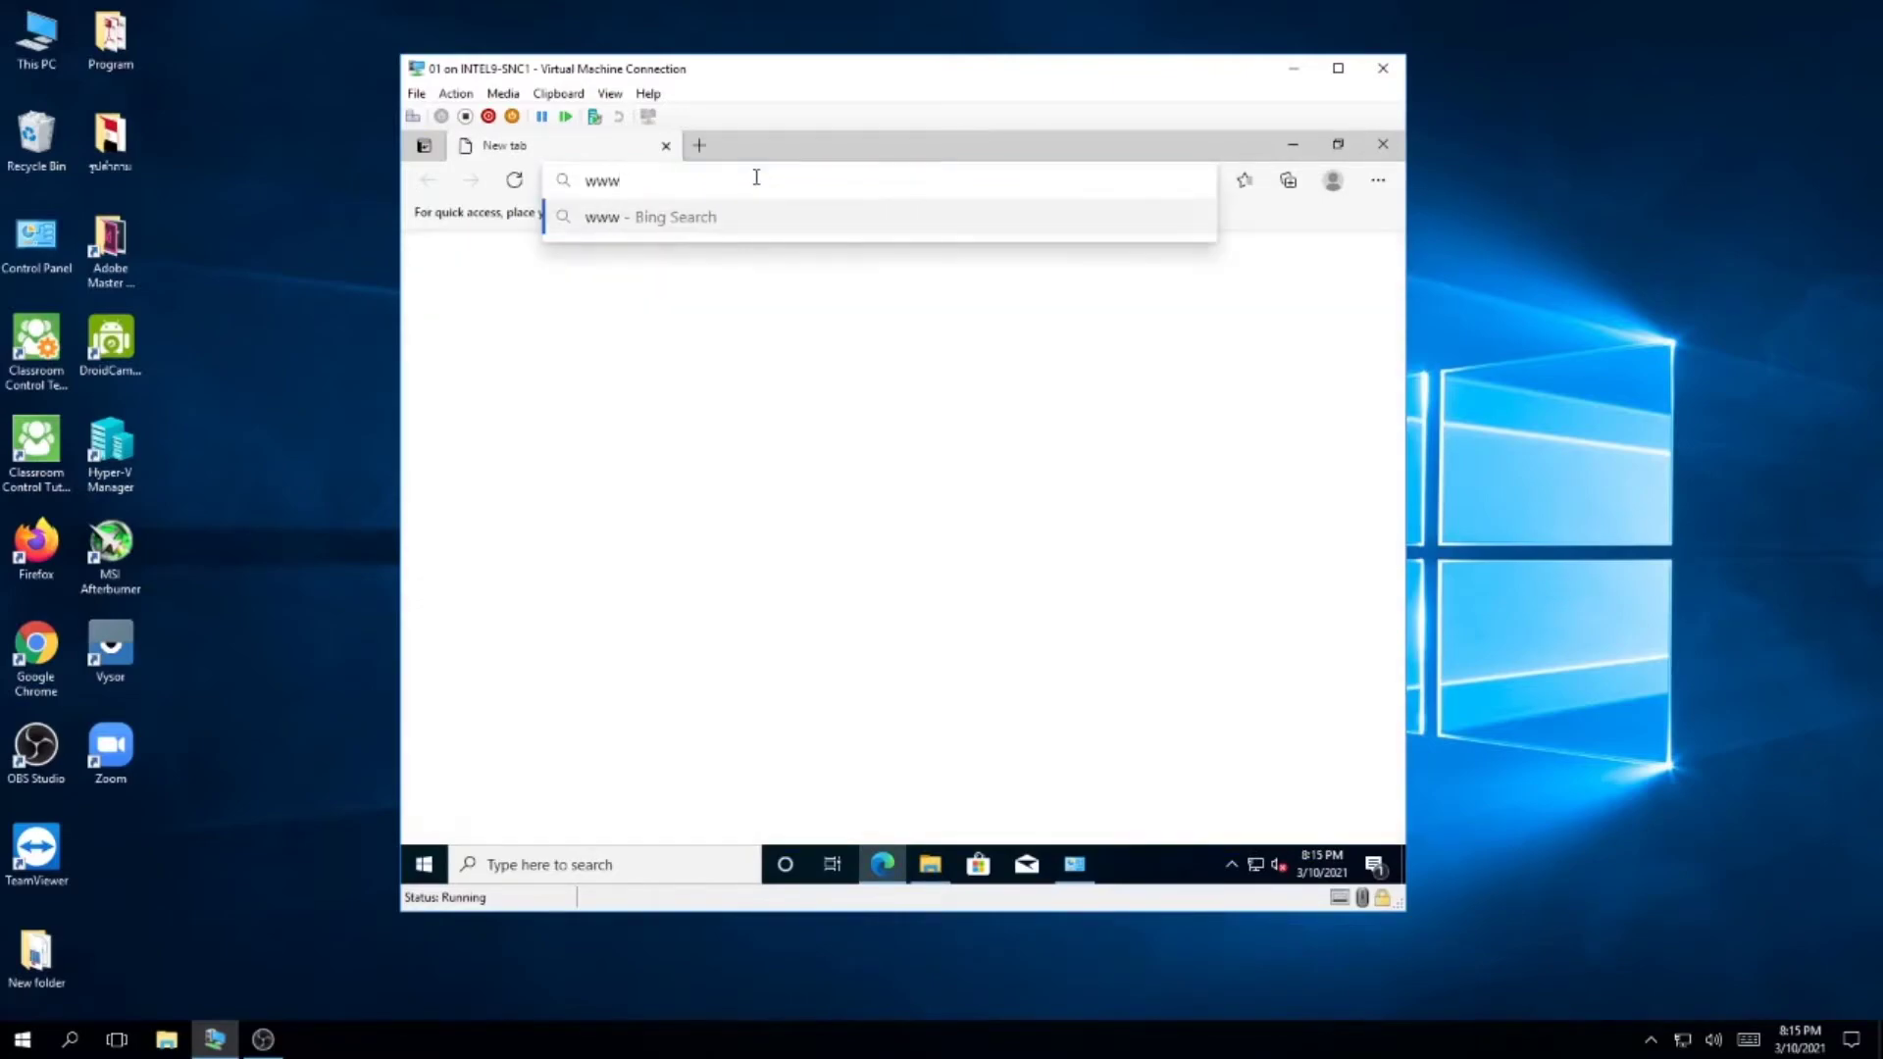
type(".snc")
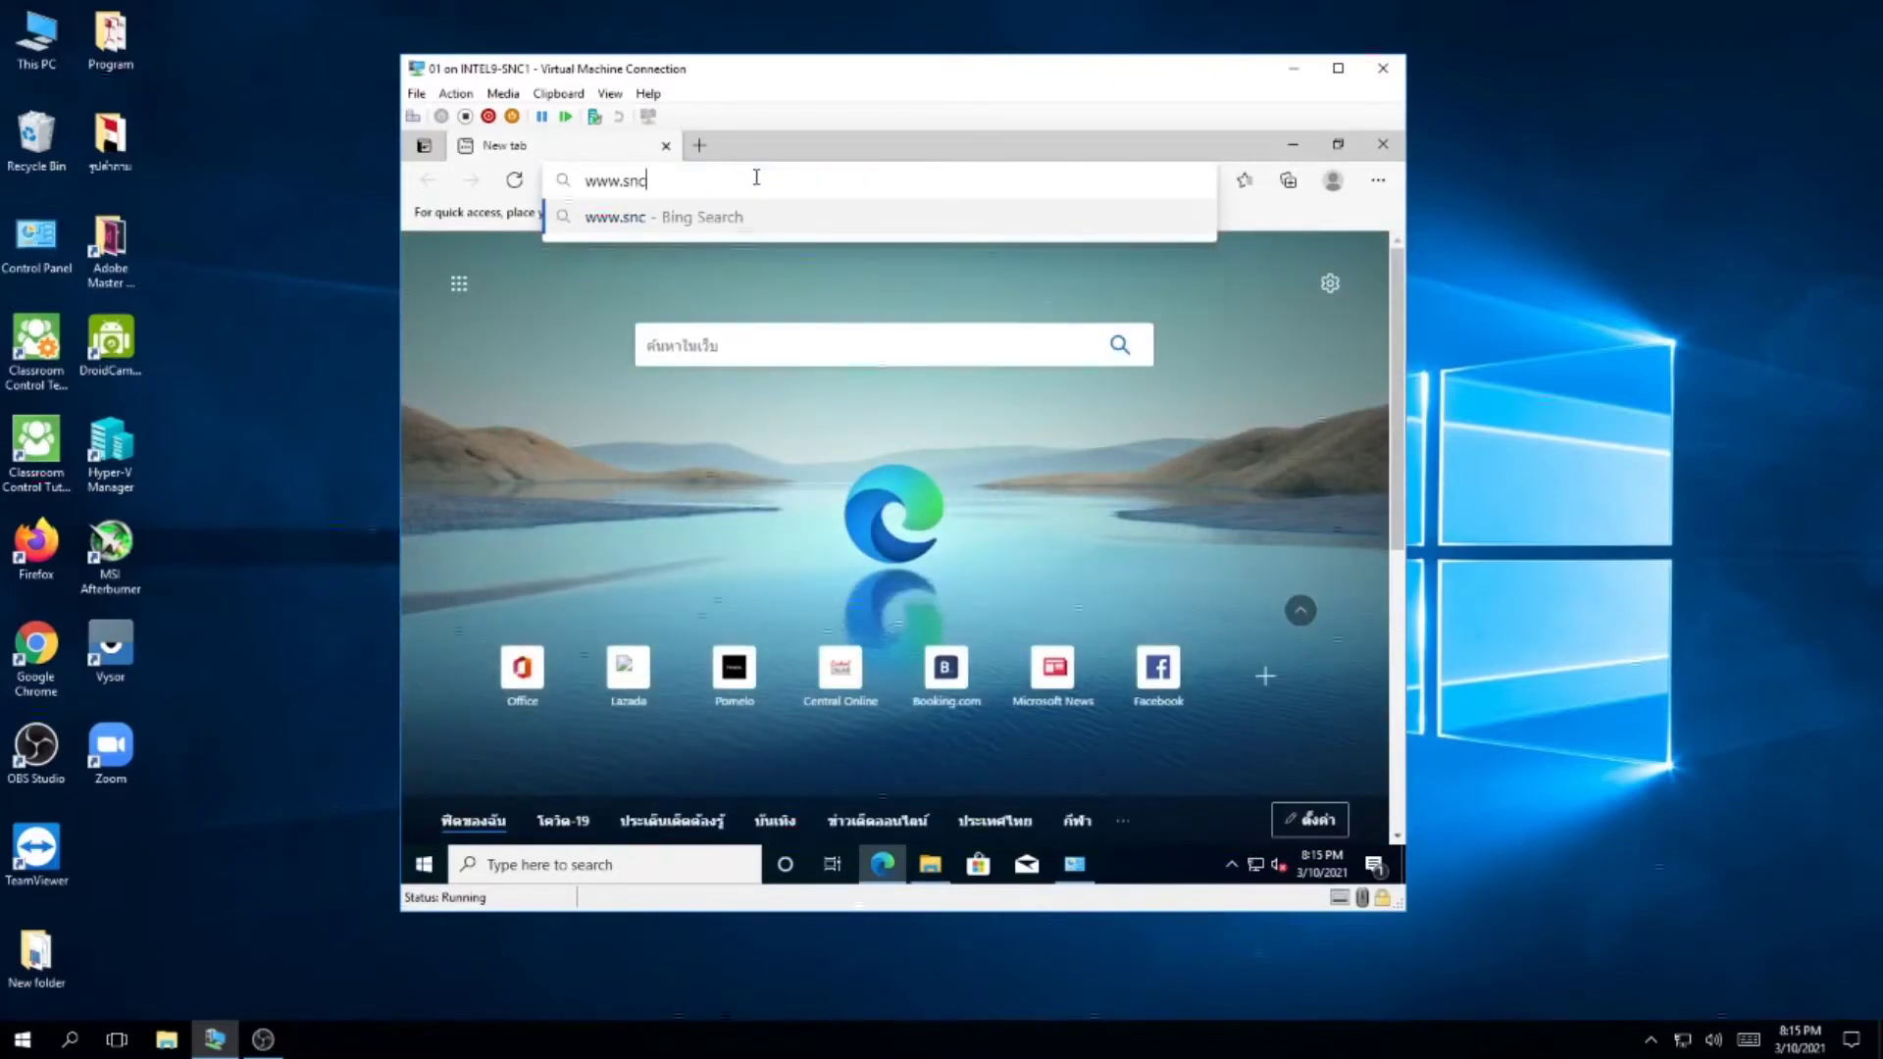
type(".co")
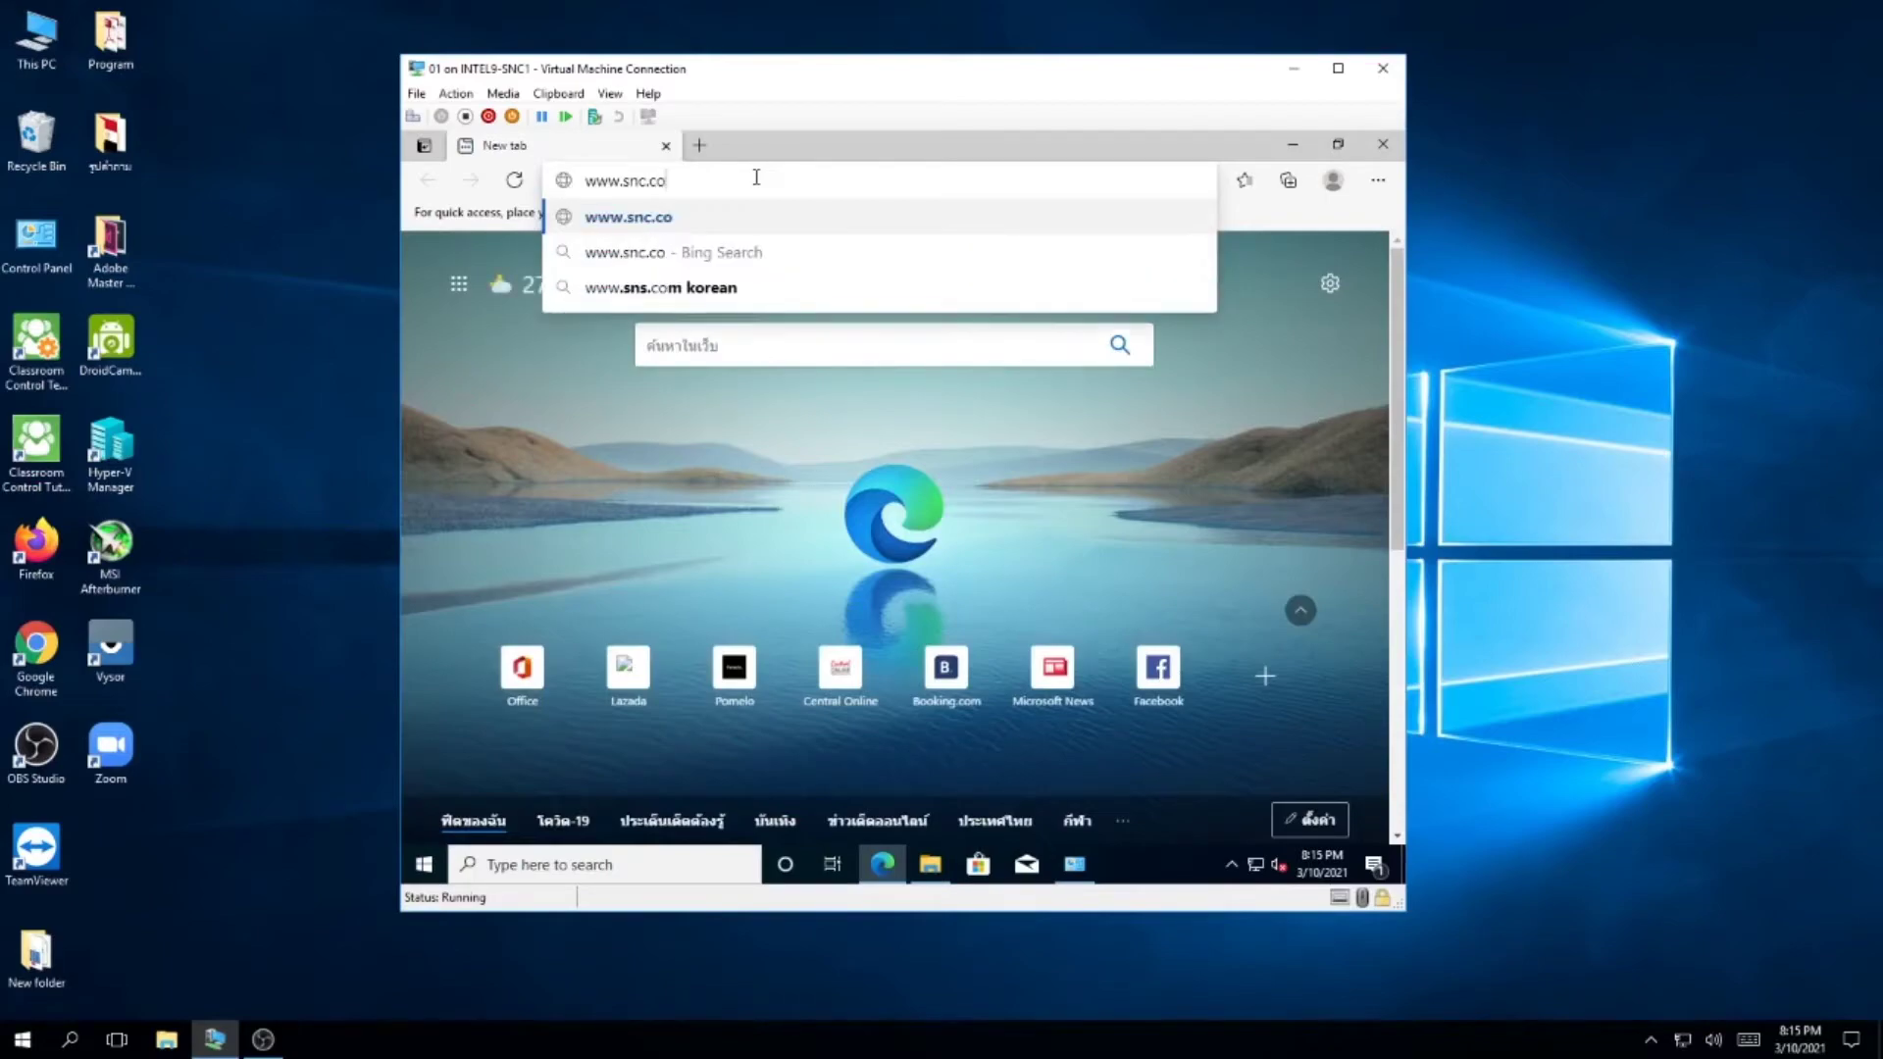
type(".th")
key("Return")
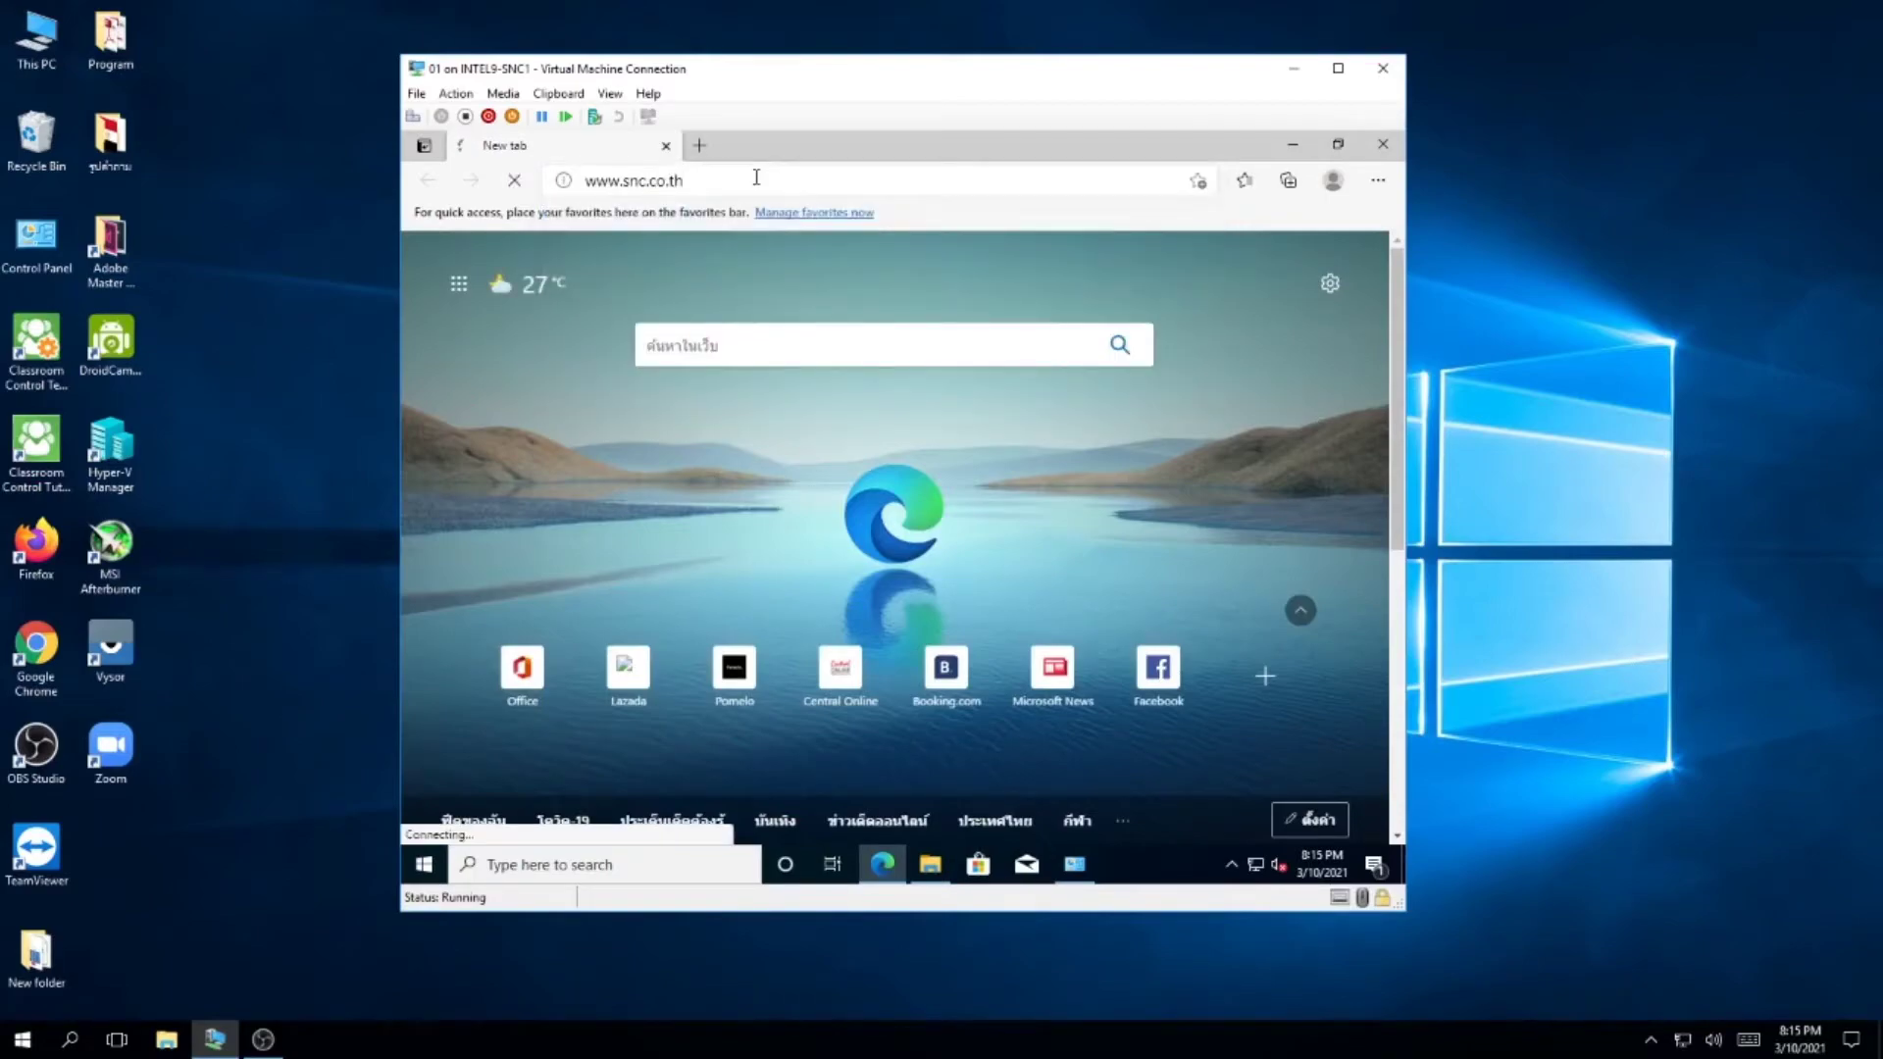
- Open the site's driver and software installation guide and view the Windows 10 guide with its download link
mouse_move(1051, 334)
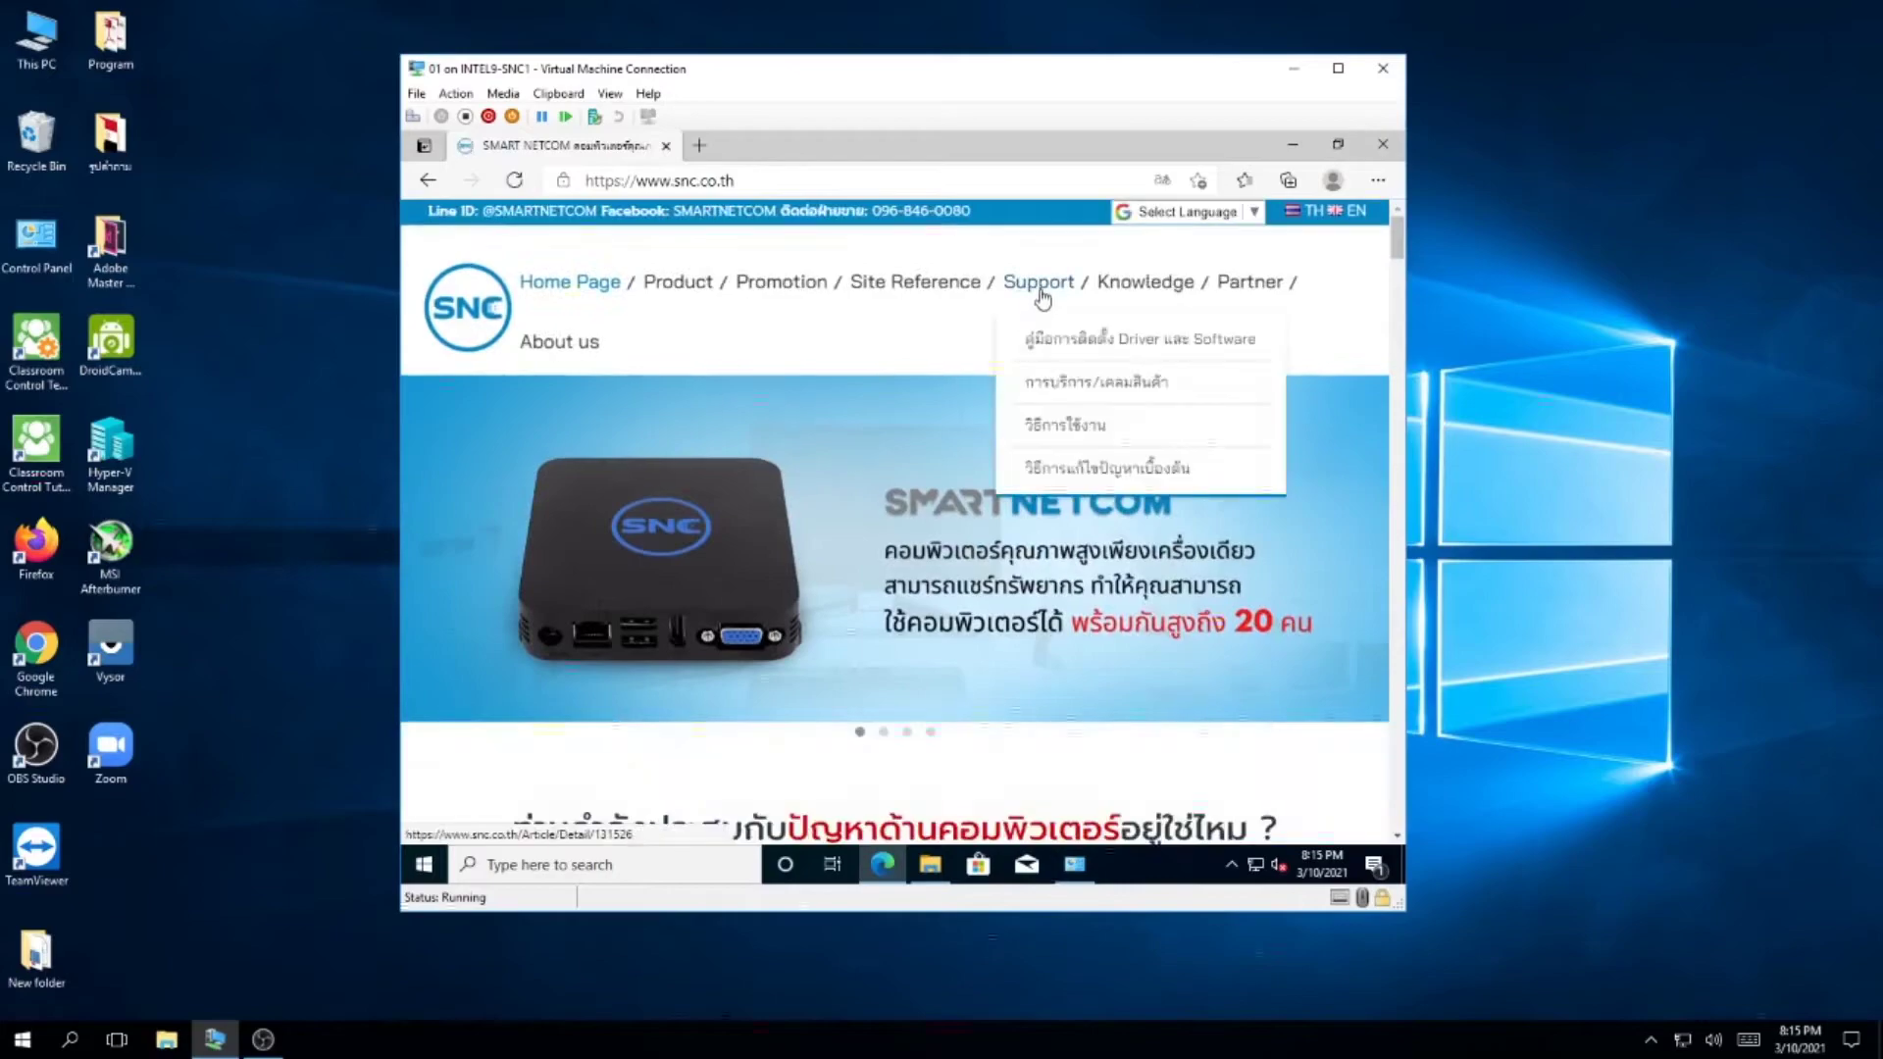
left_click(1103, 351)
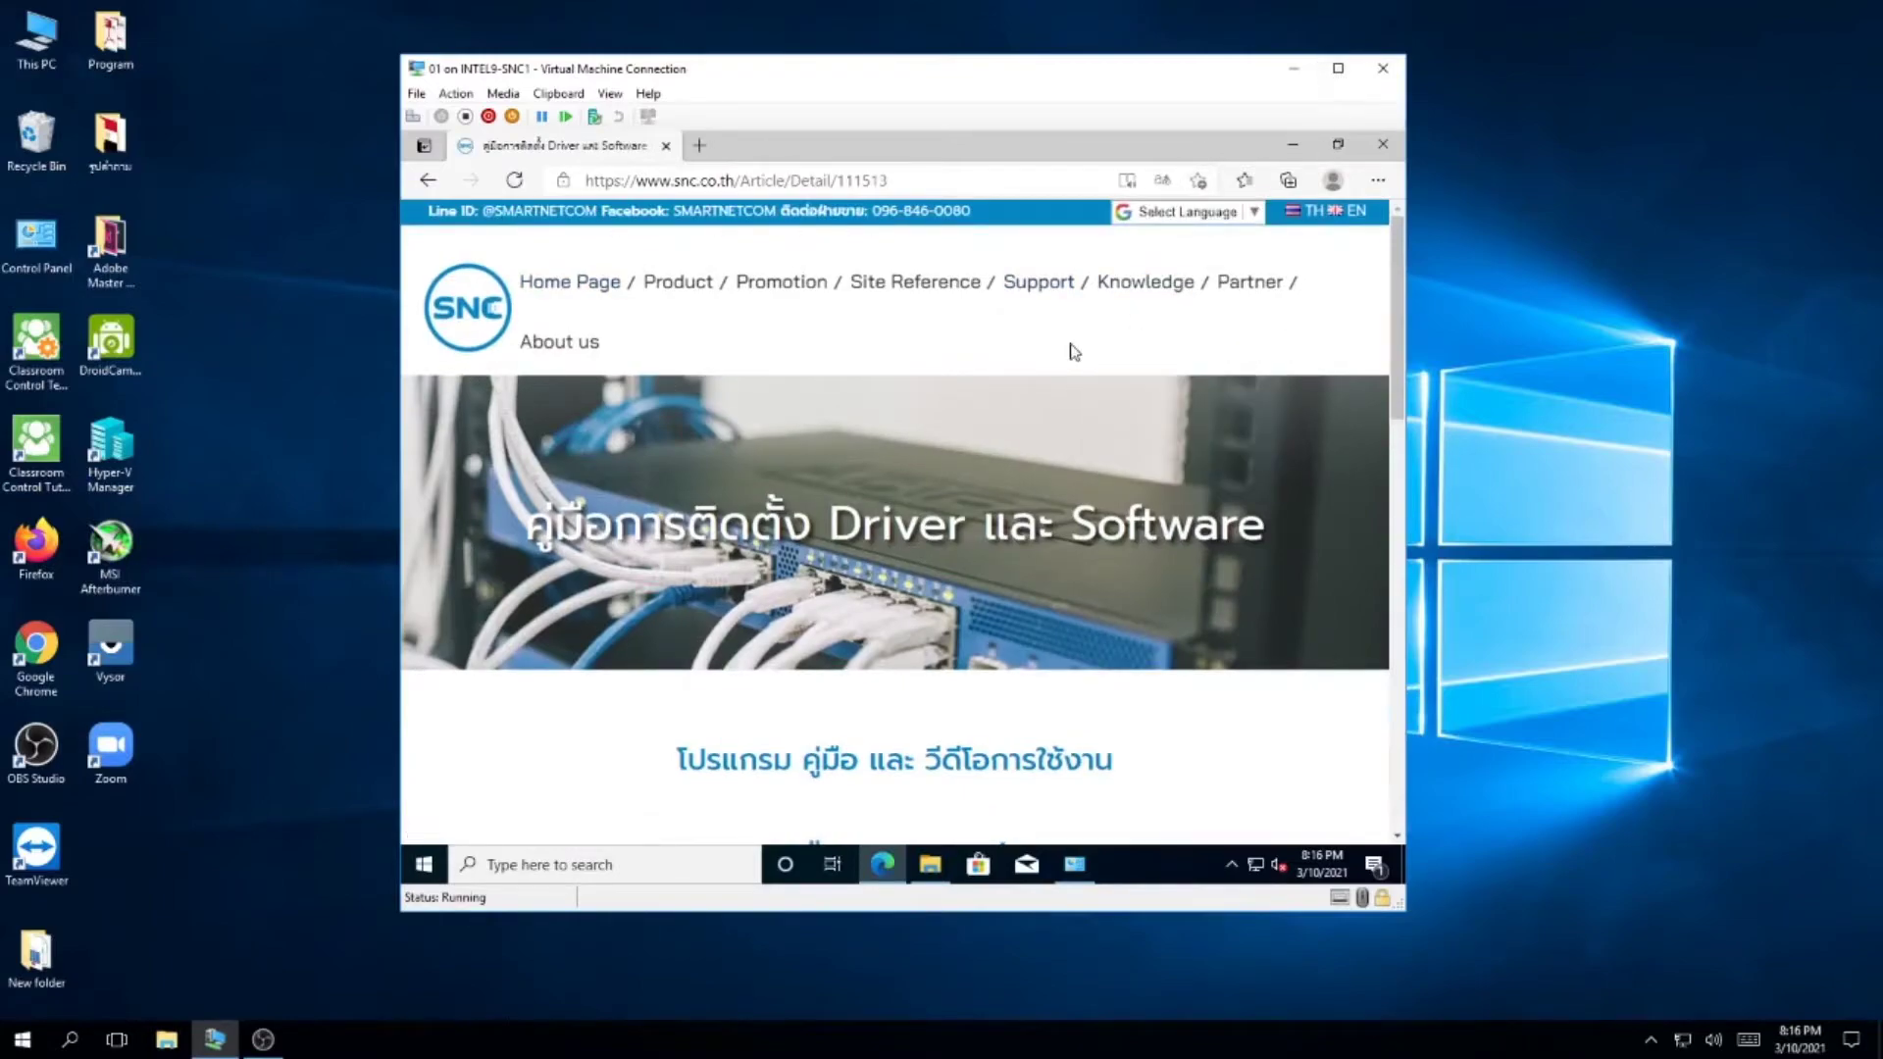
scroll(1069, 341, "down", 8)
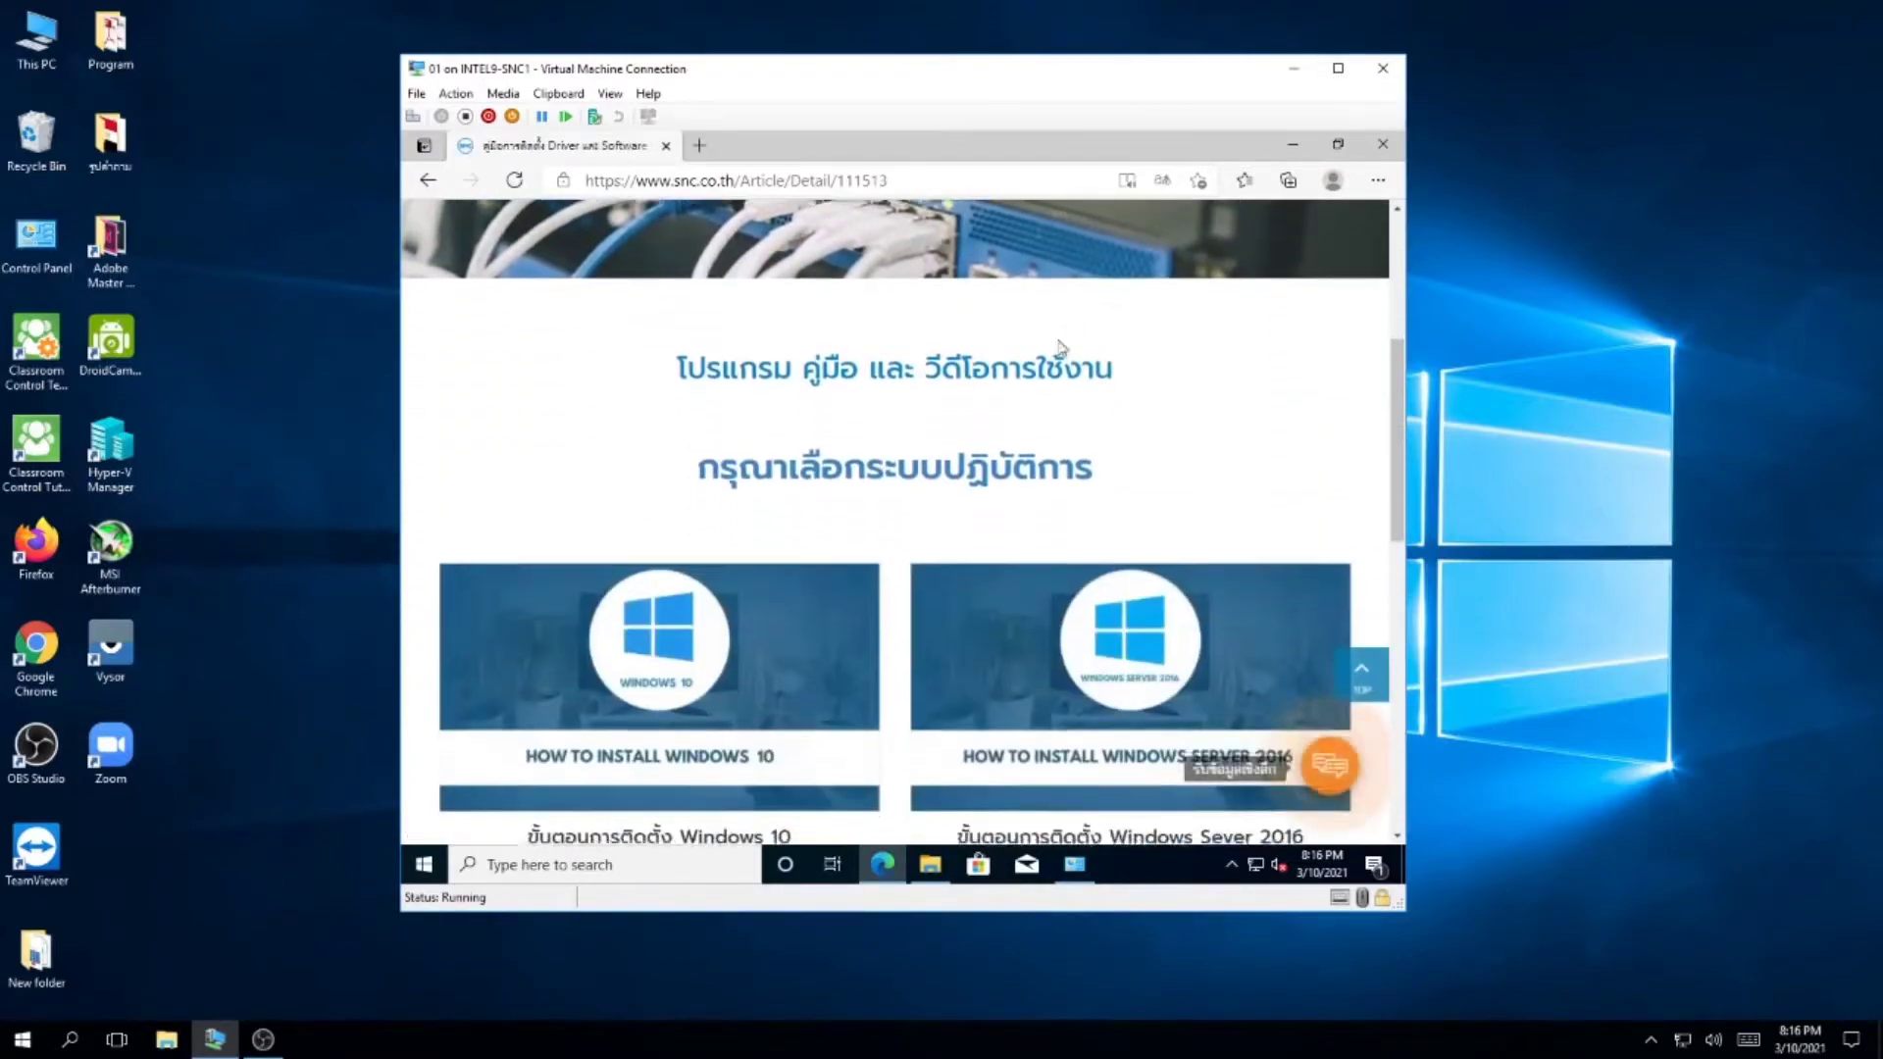
scroll(1060, 349, "up", 1)
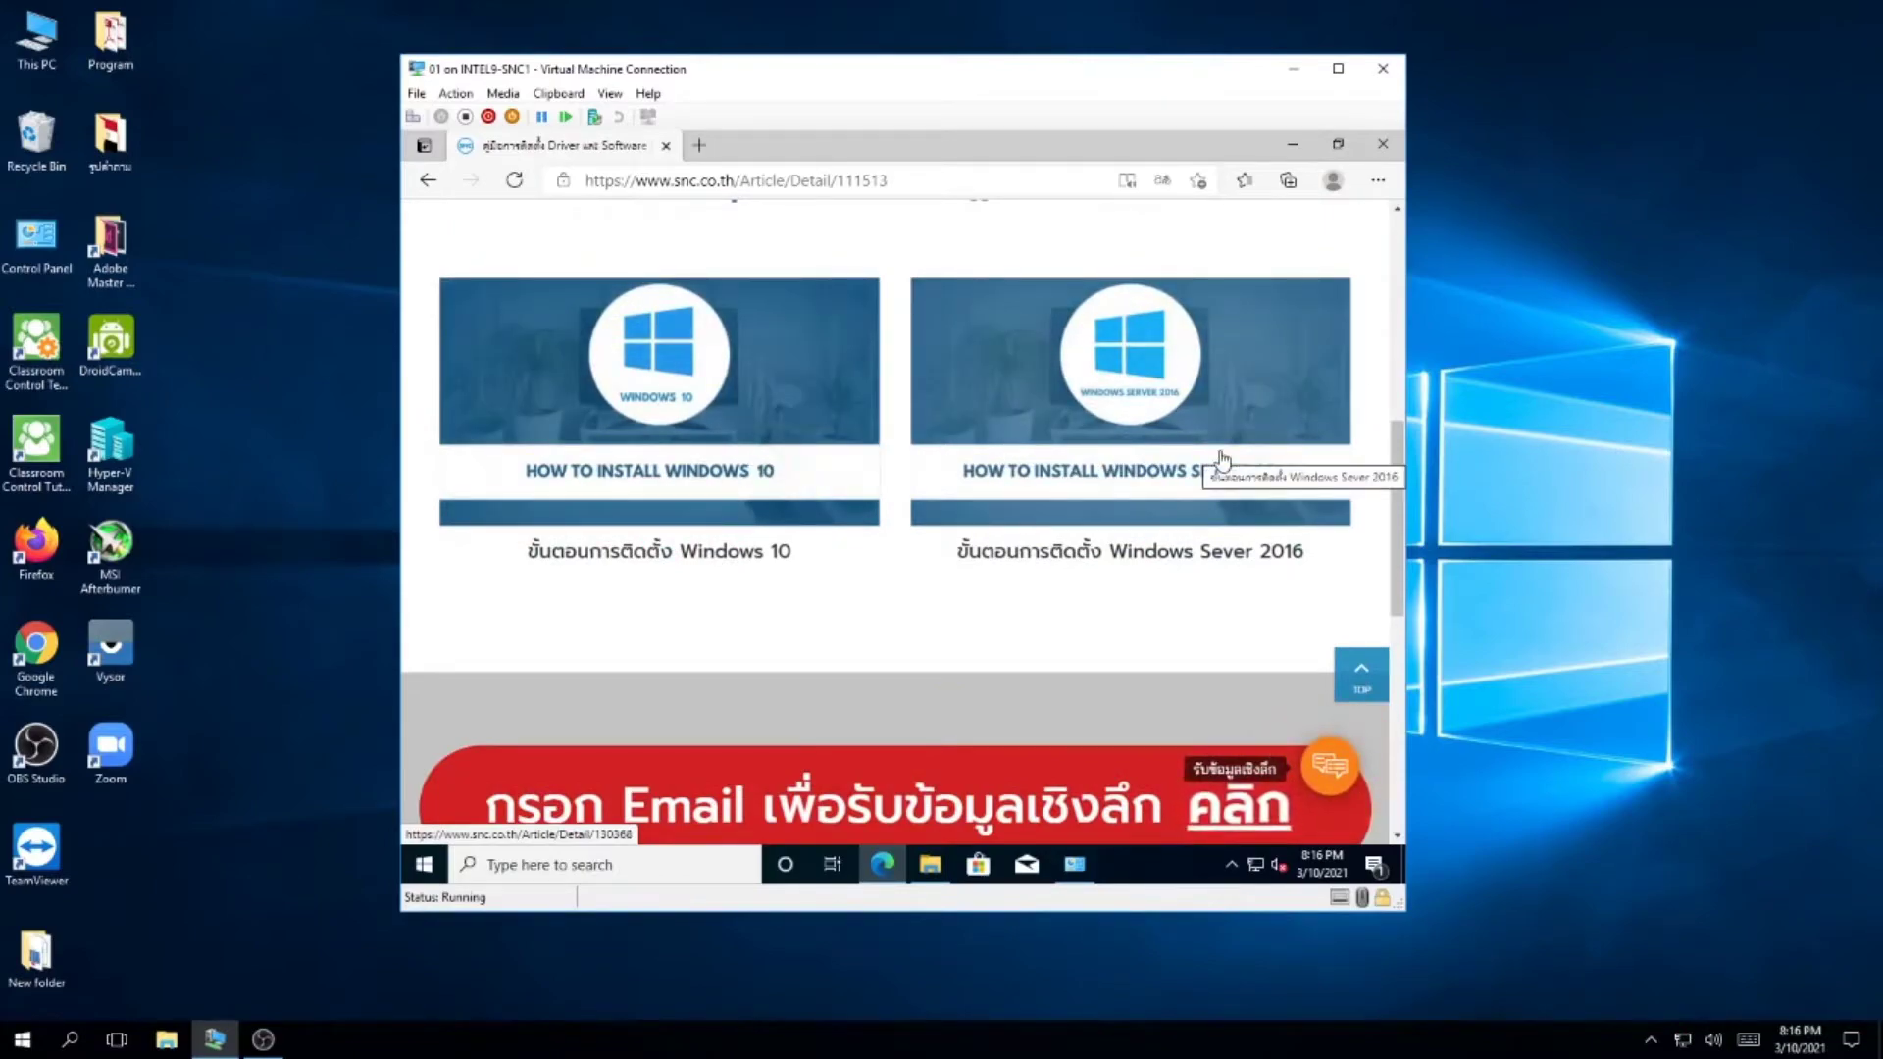
left_click(824, 462)
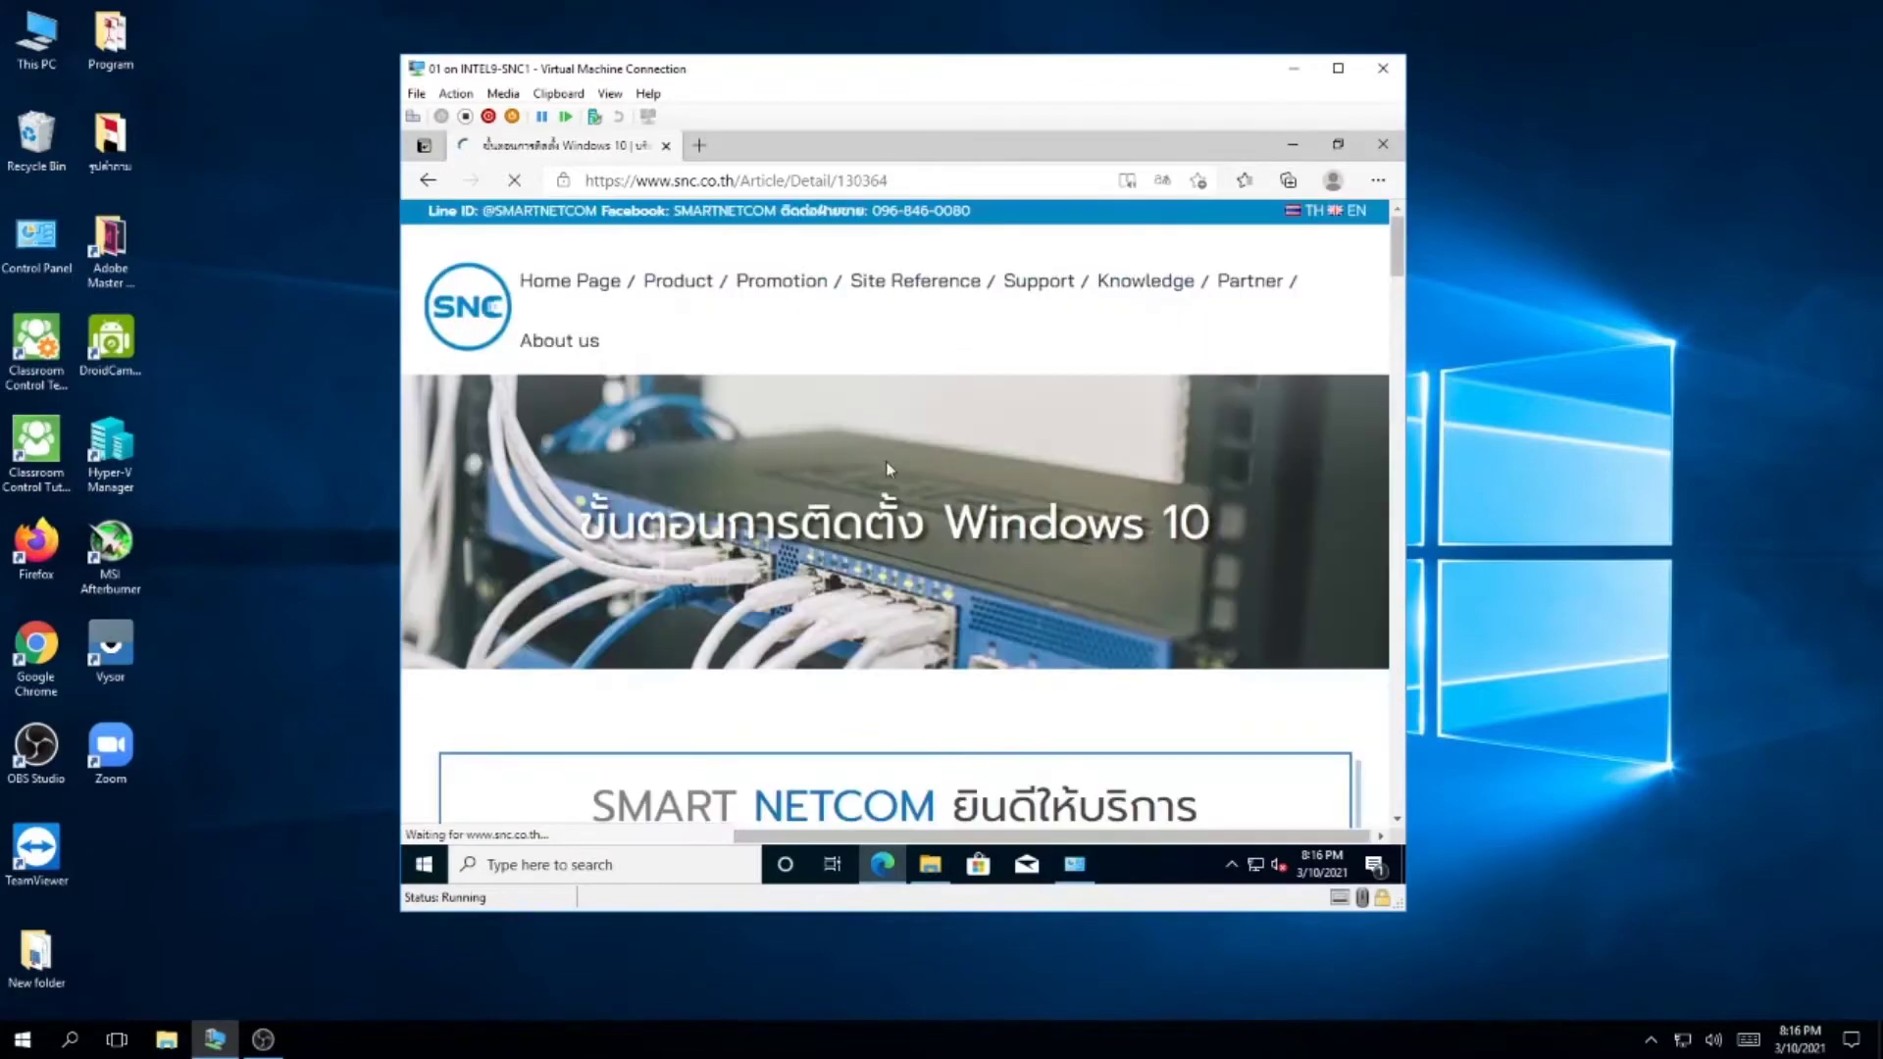
scroll(890, 472, "down", 4)
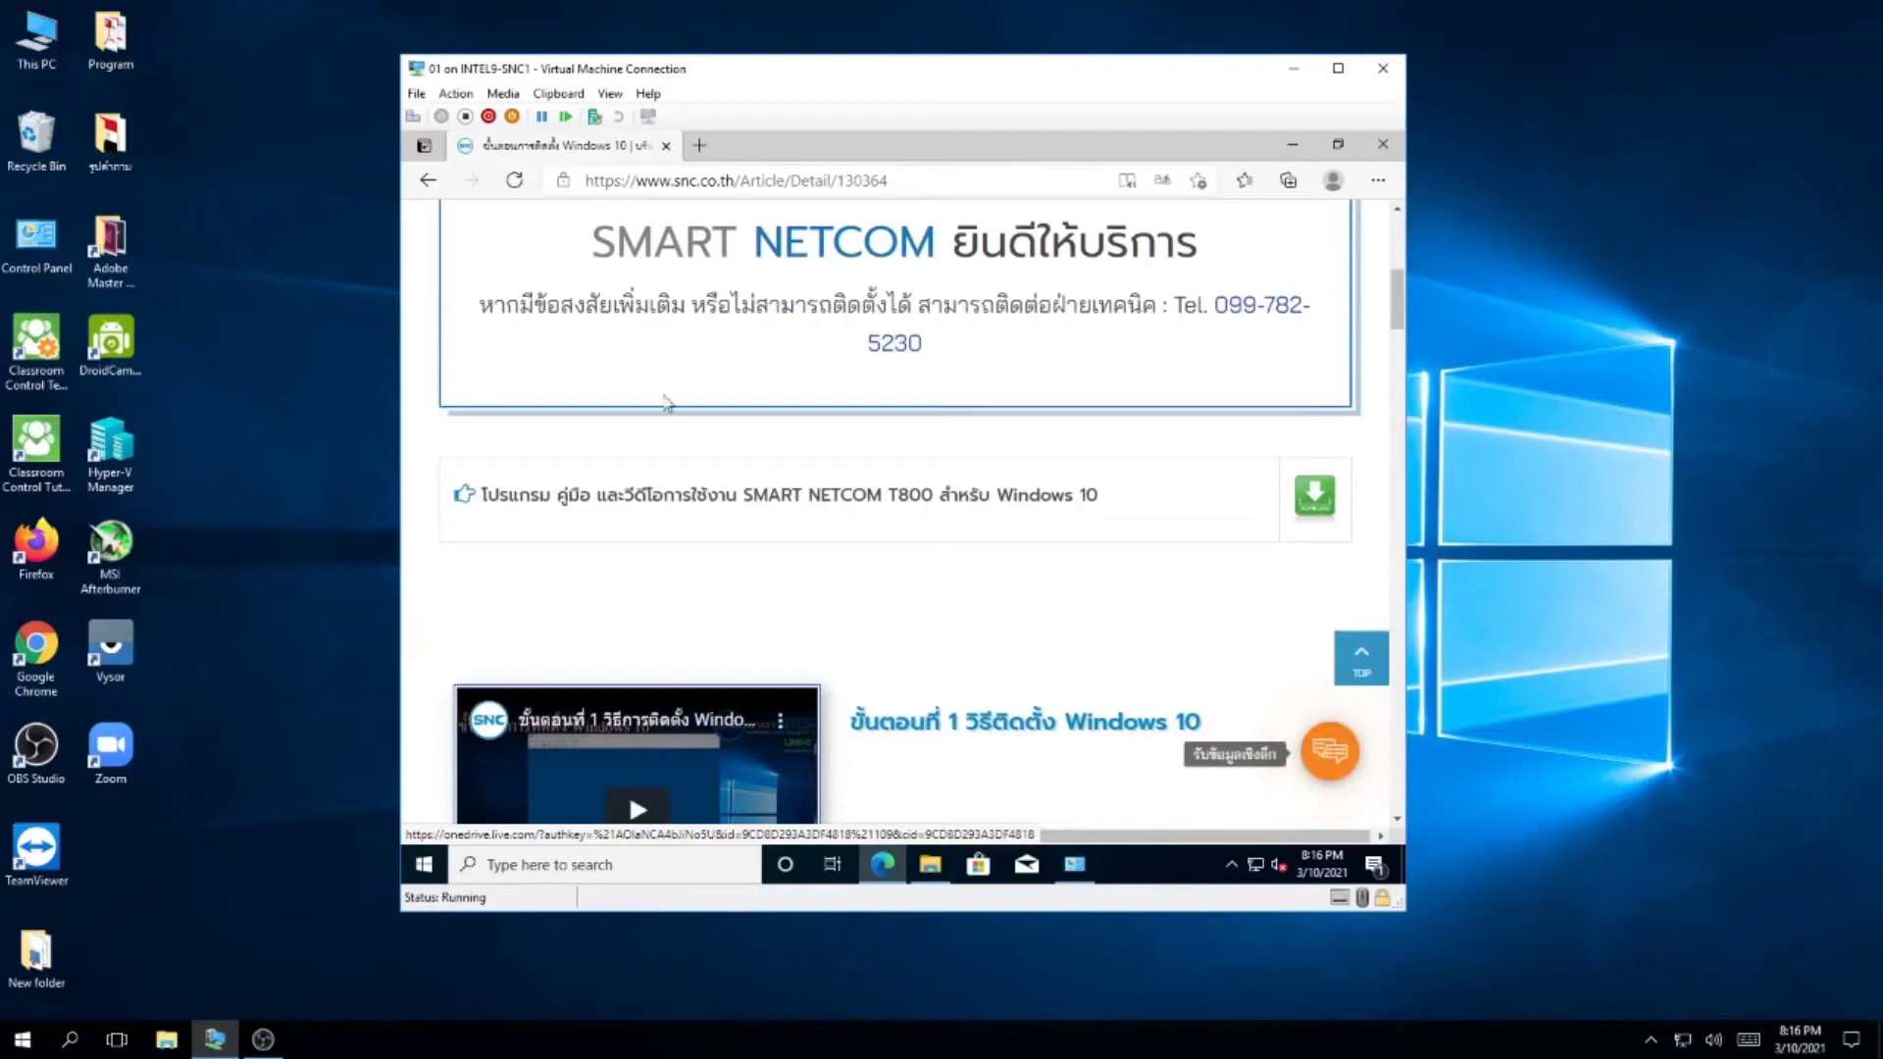
- Go back to the operating system choices, open the Windows Server 2016 guide, and view its shared OneDrive download folder
left_click(1118, 496)
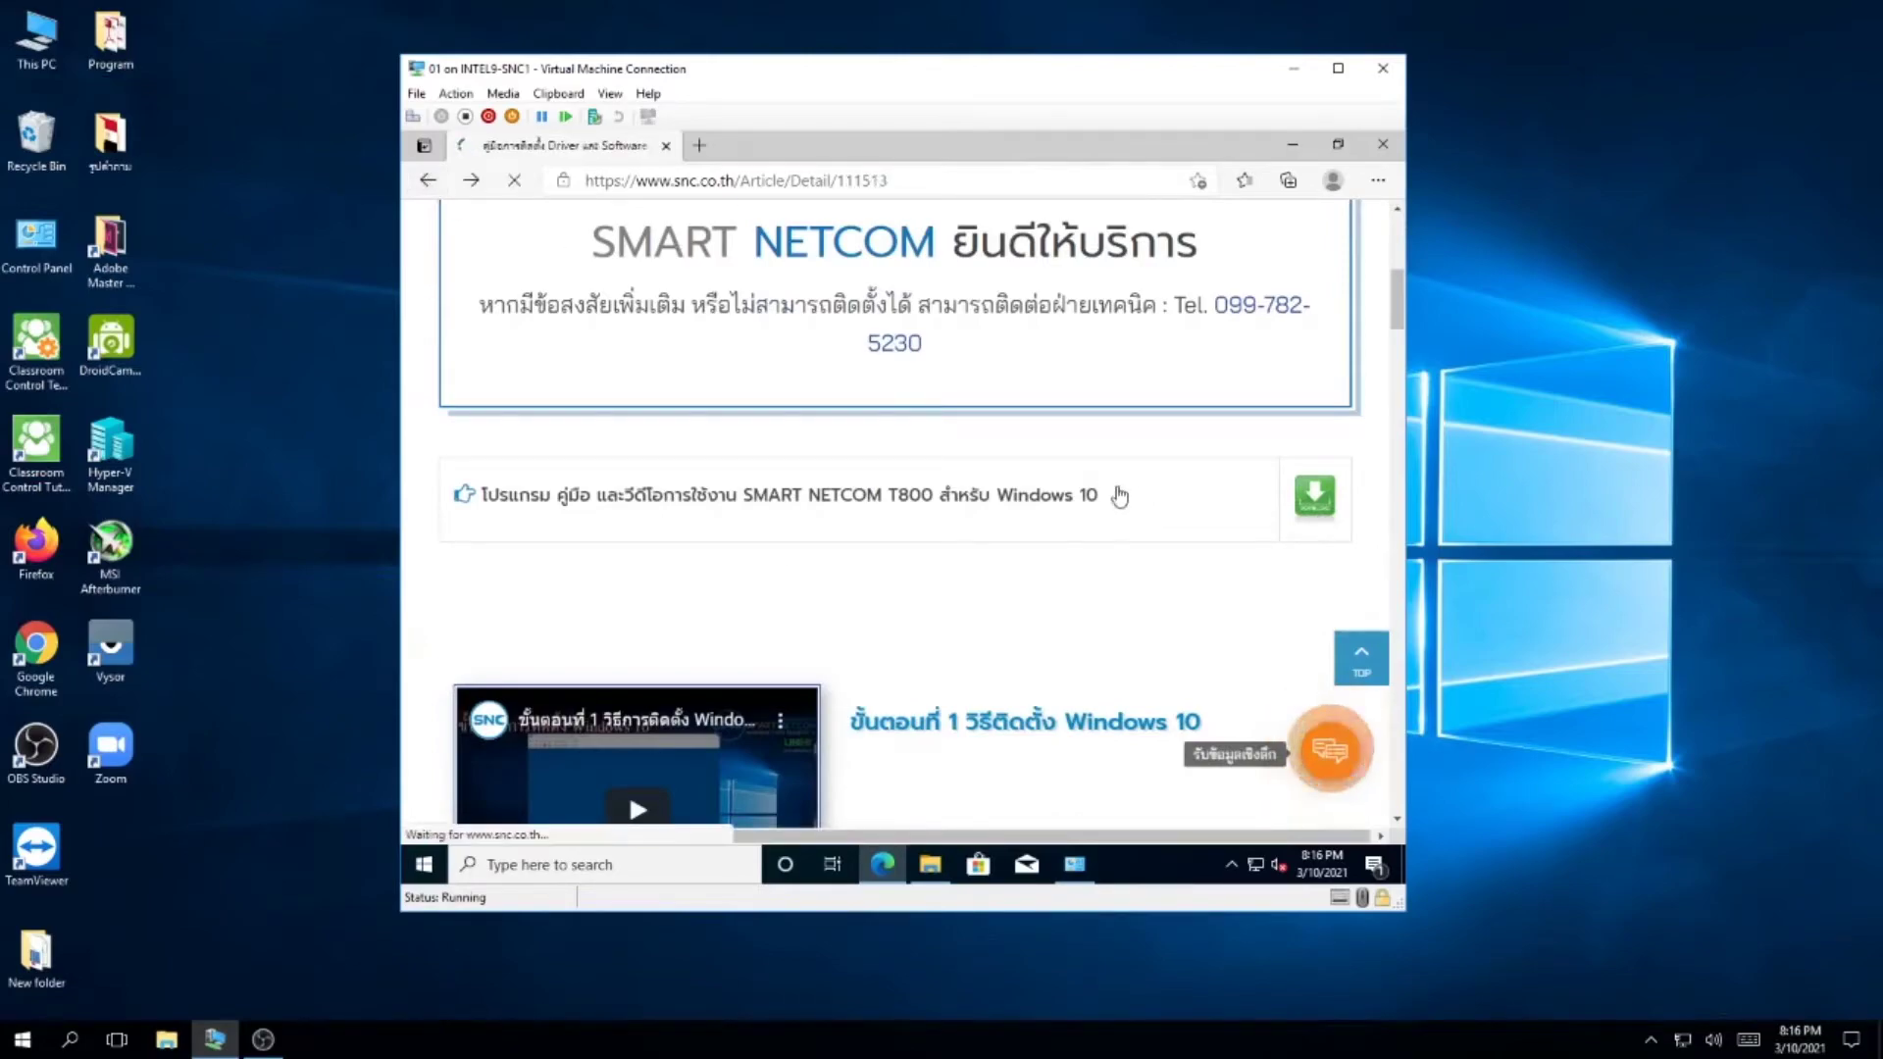
left_click(1200, 495)
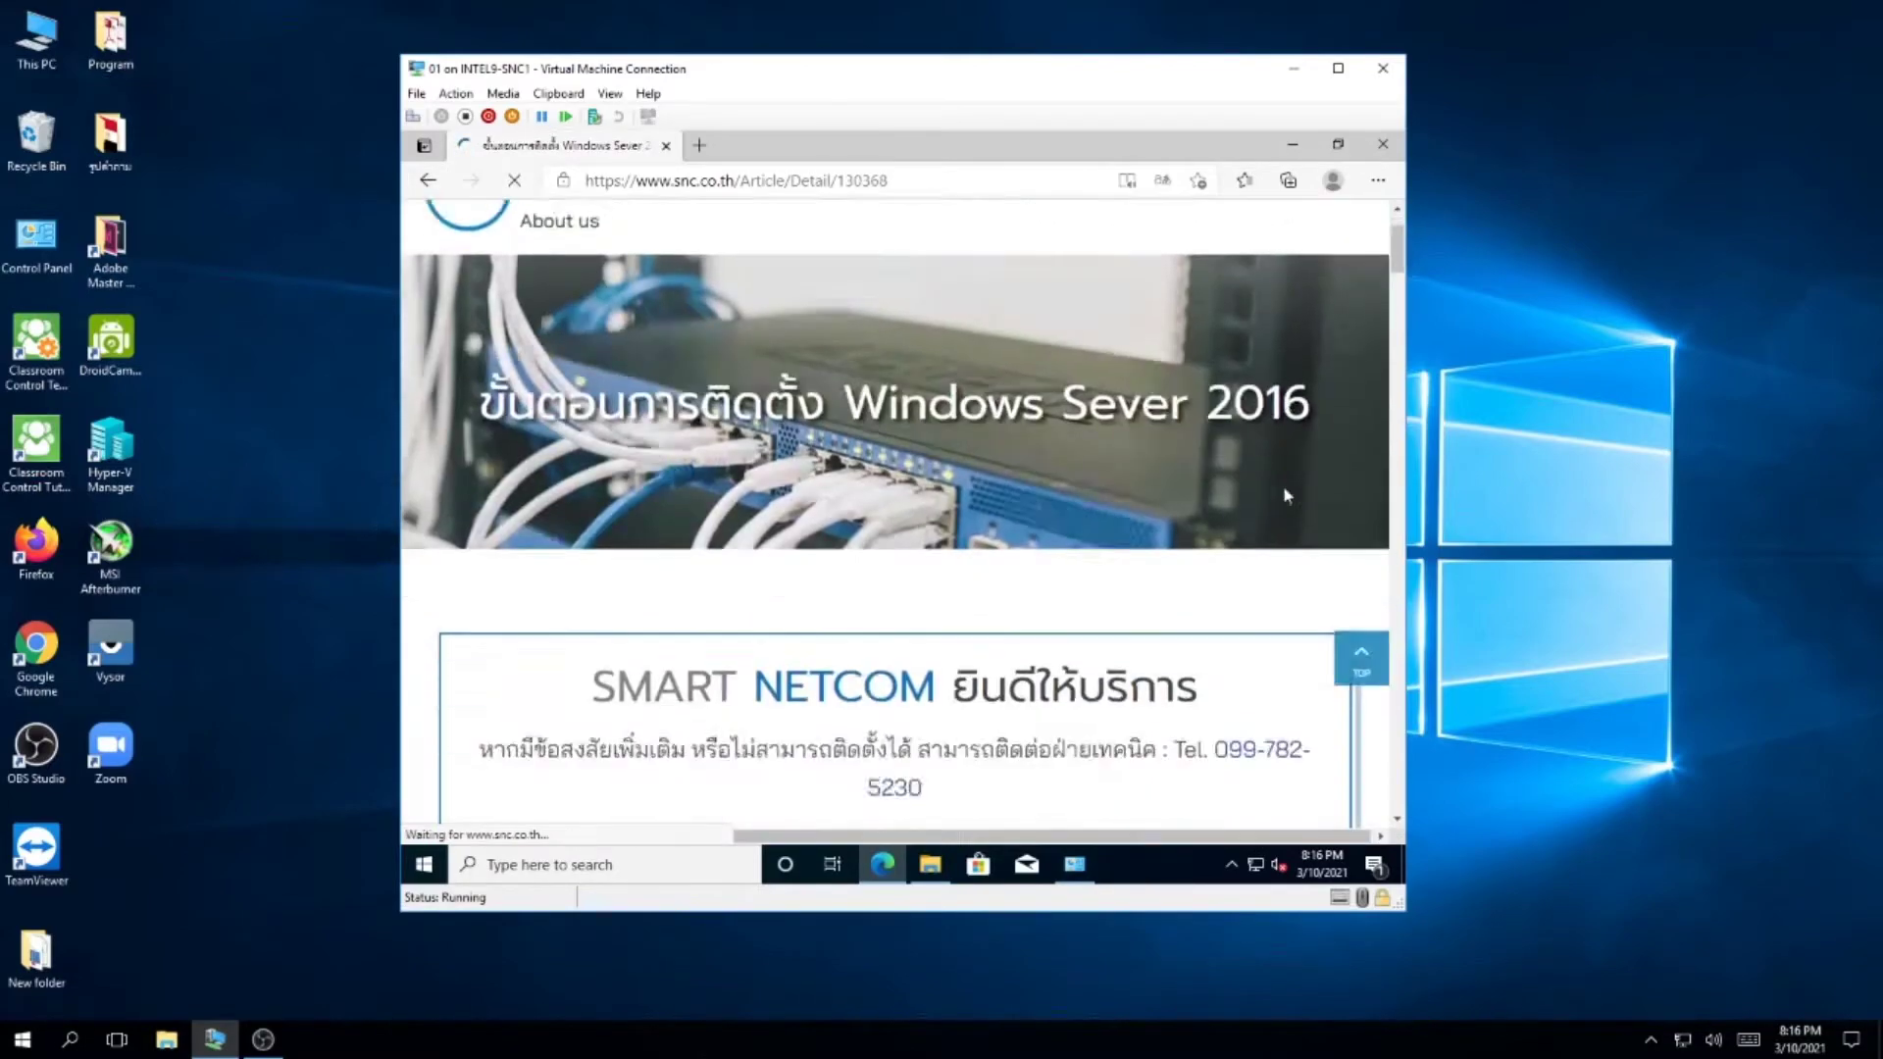
scroll(1288, 495, "down", 5)
left_click(1100, 591)
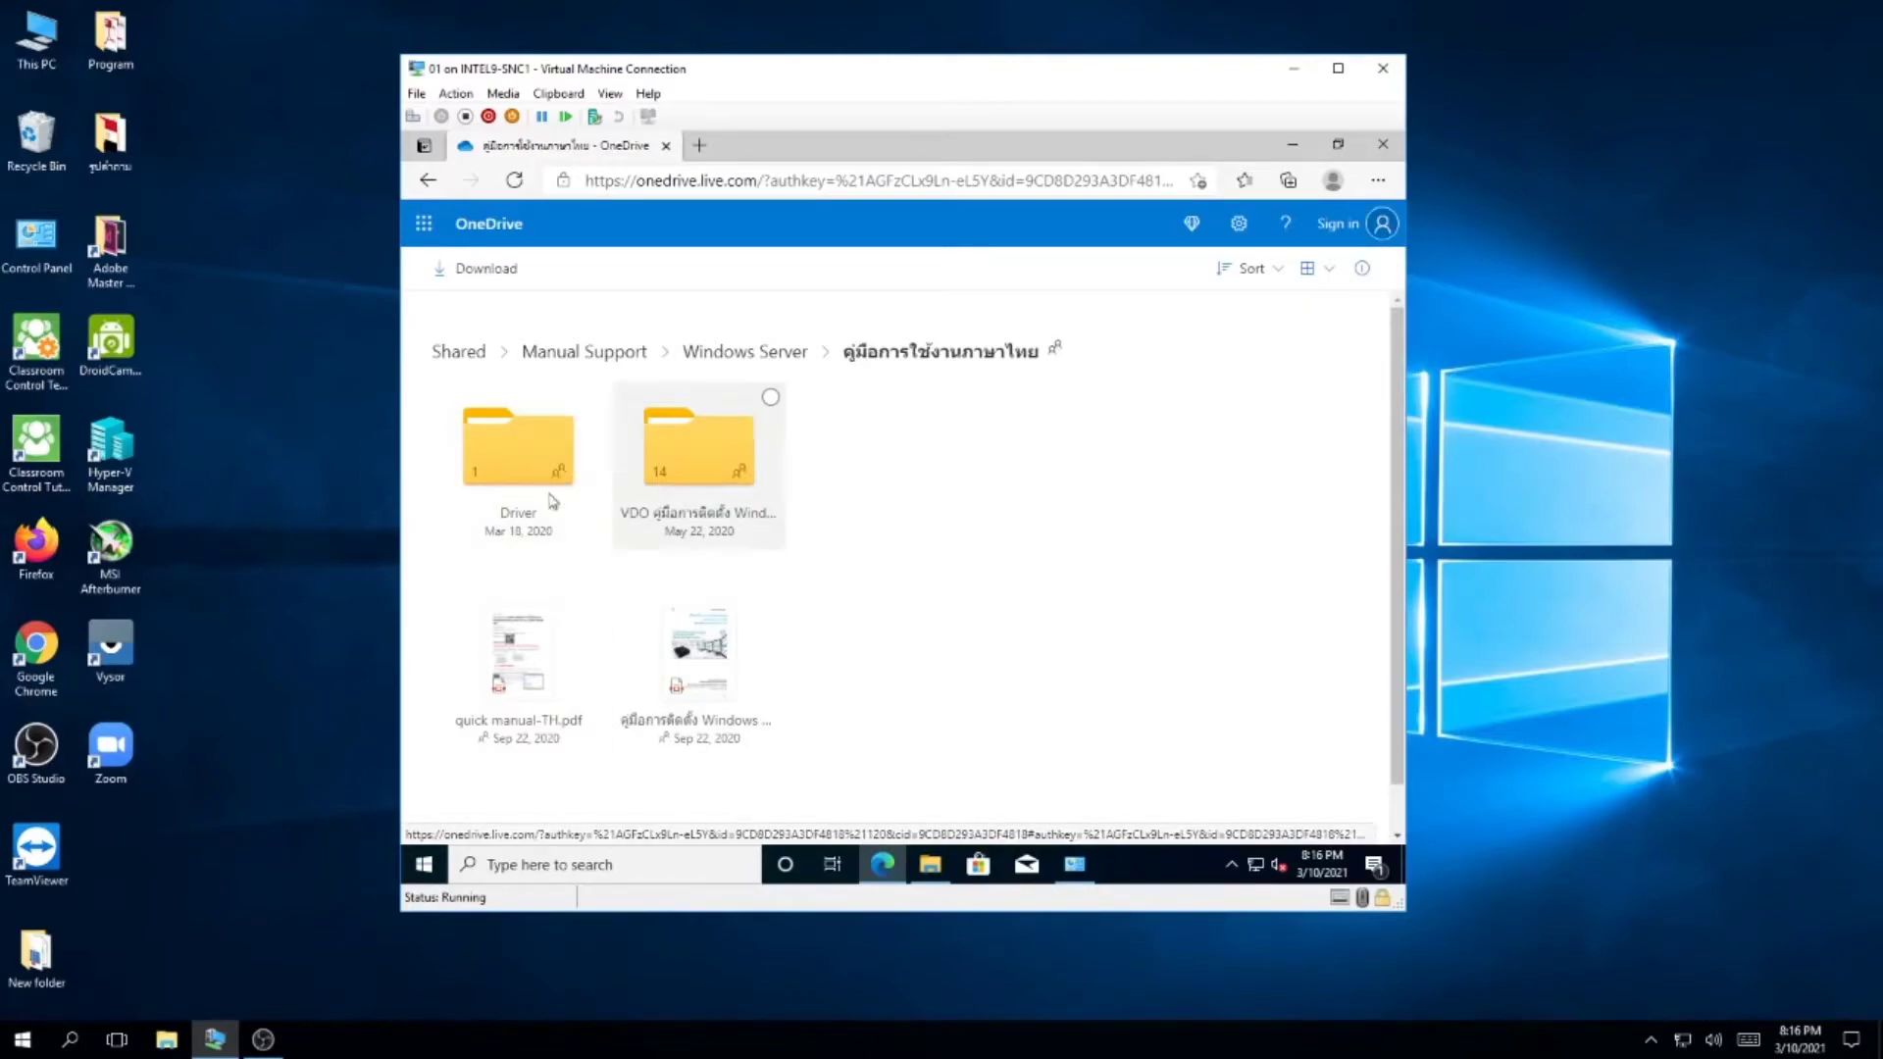
- Switch to File Explorer, select the SMART CONTROL Windows 10 archive in Downloads, and open the extracted folder of the same name
left_click(930, 864)
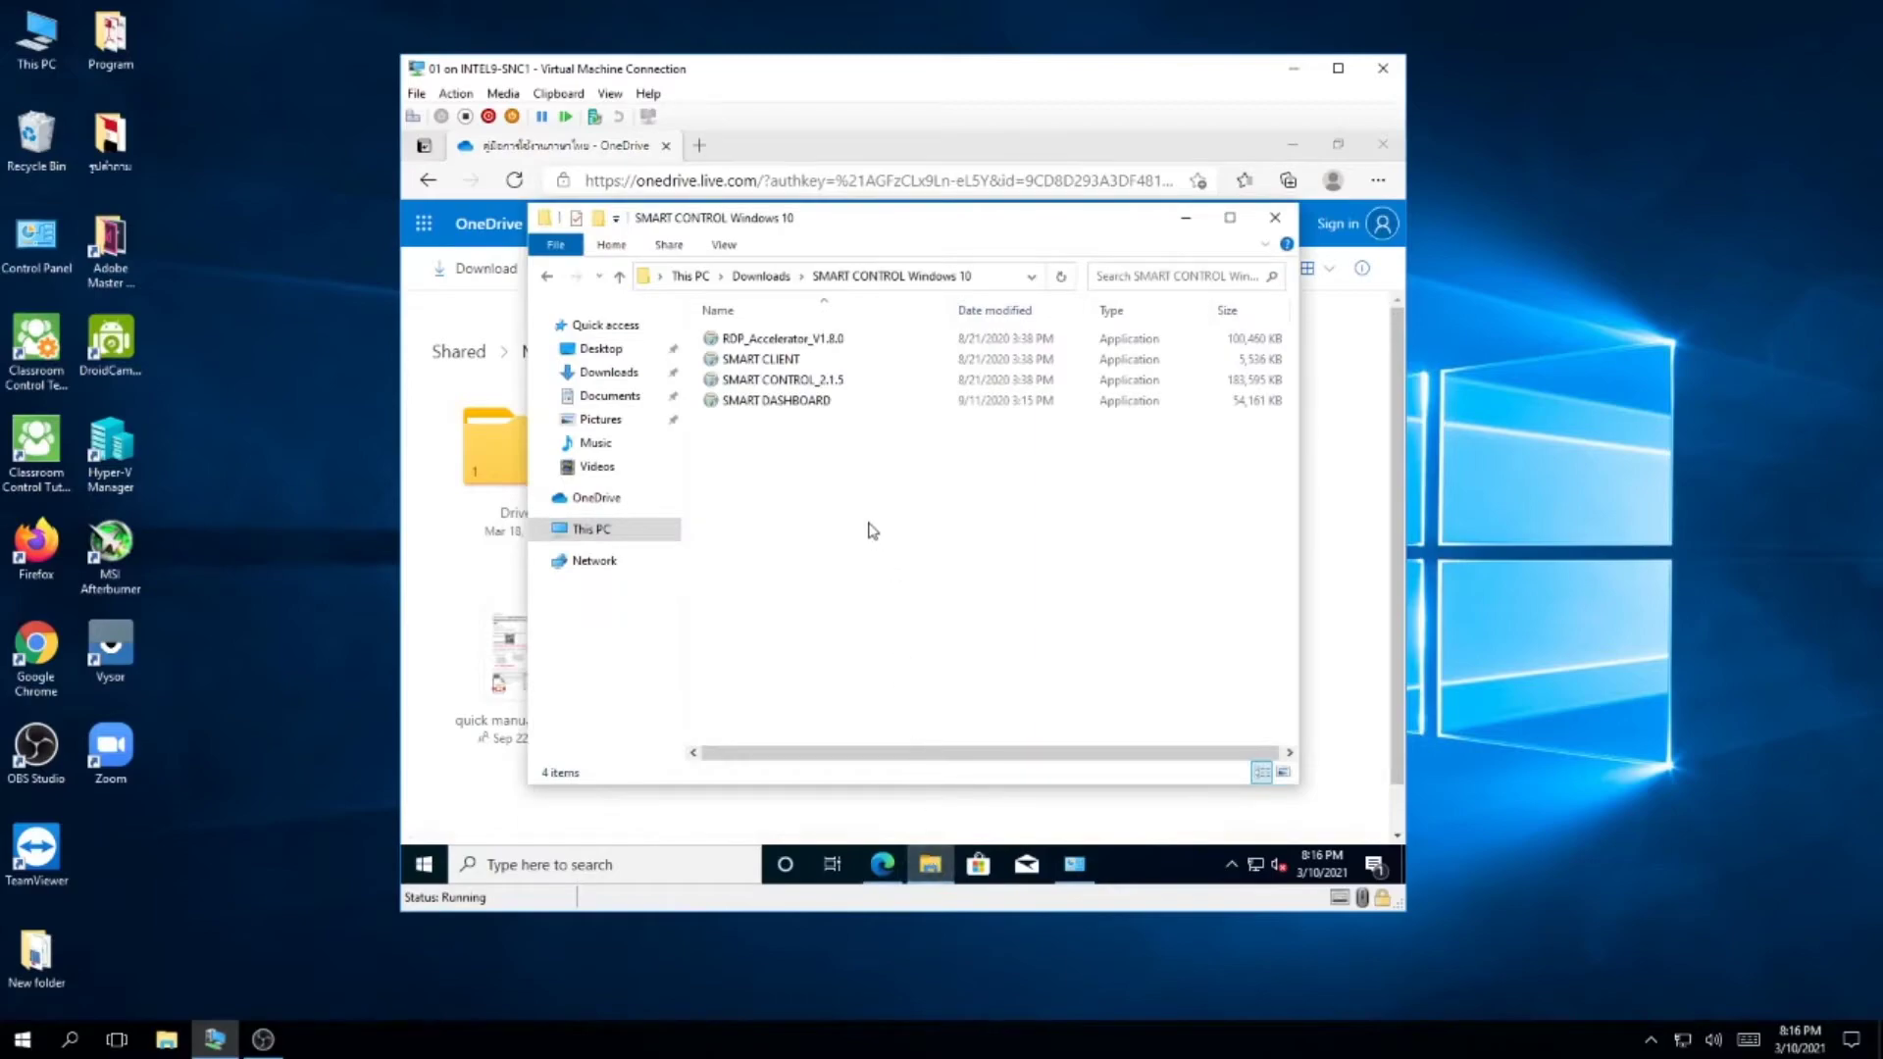
left_click(761, 277)
left_click(846, 440)
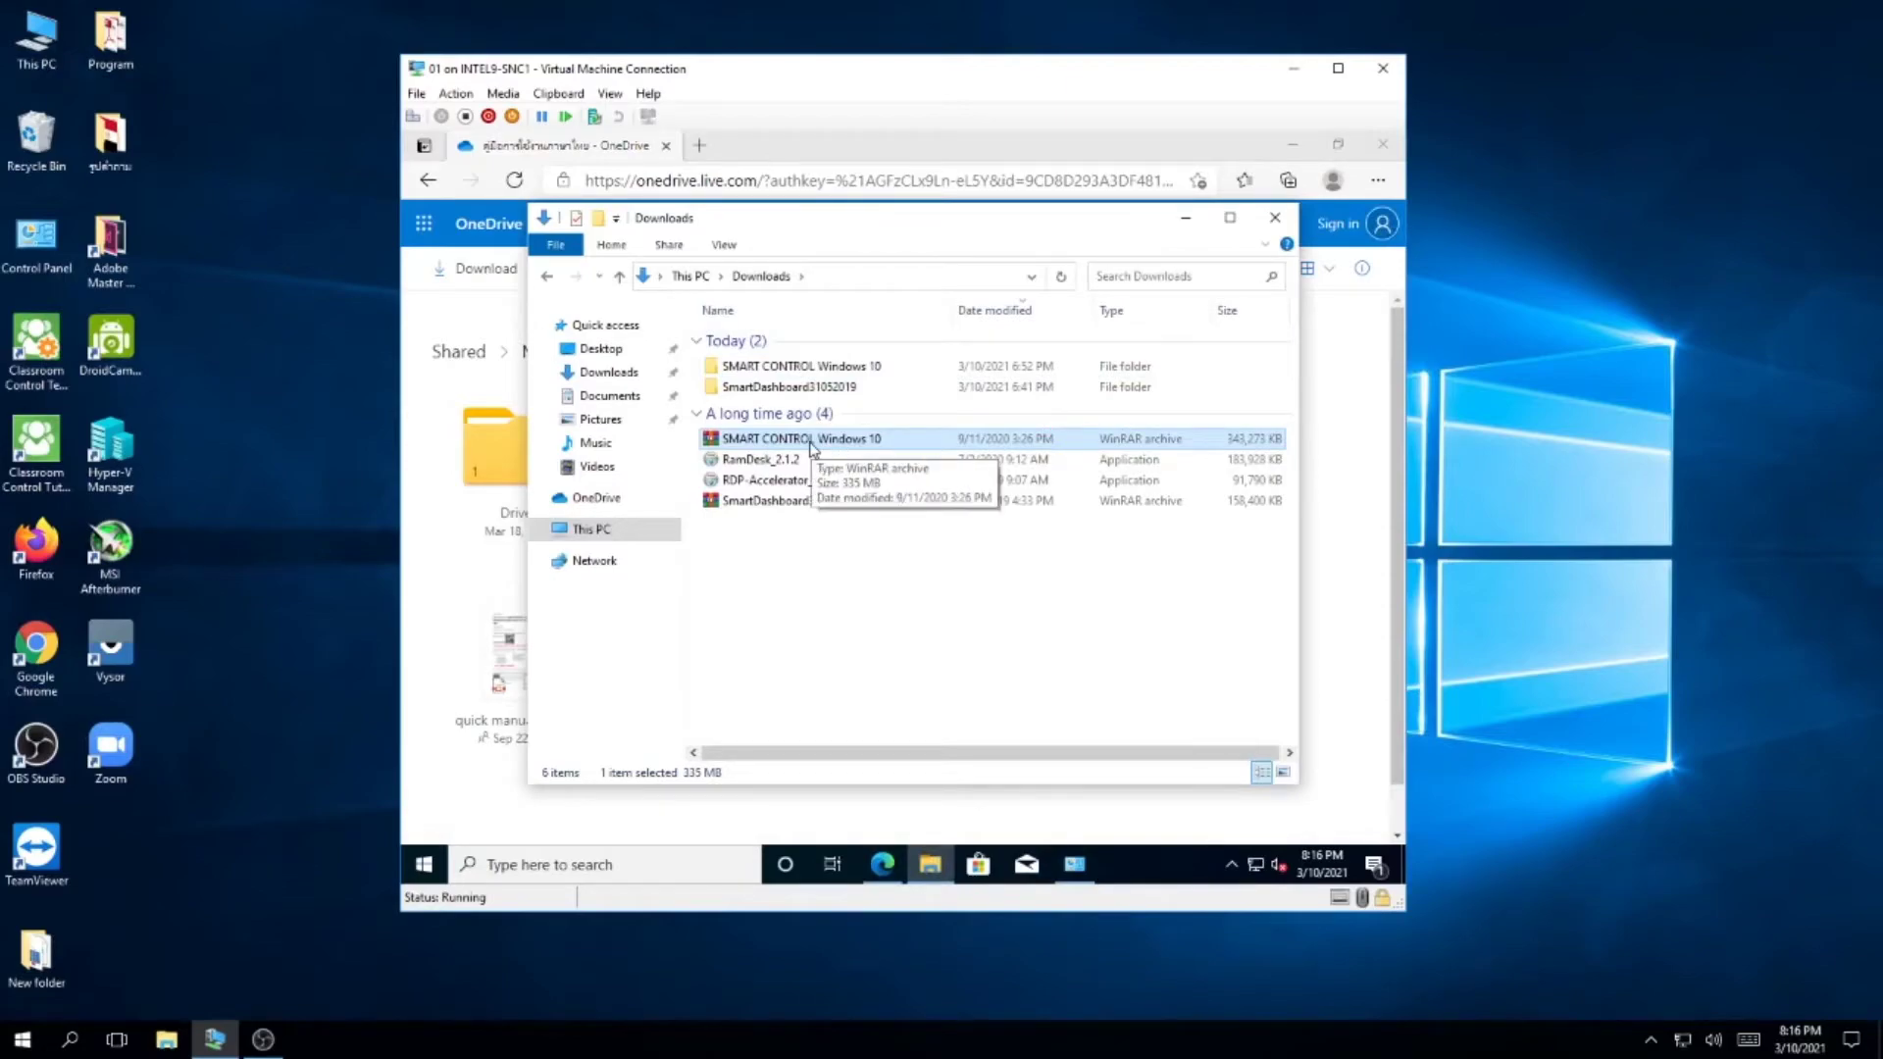
double_click(818, 367)
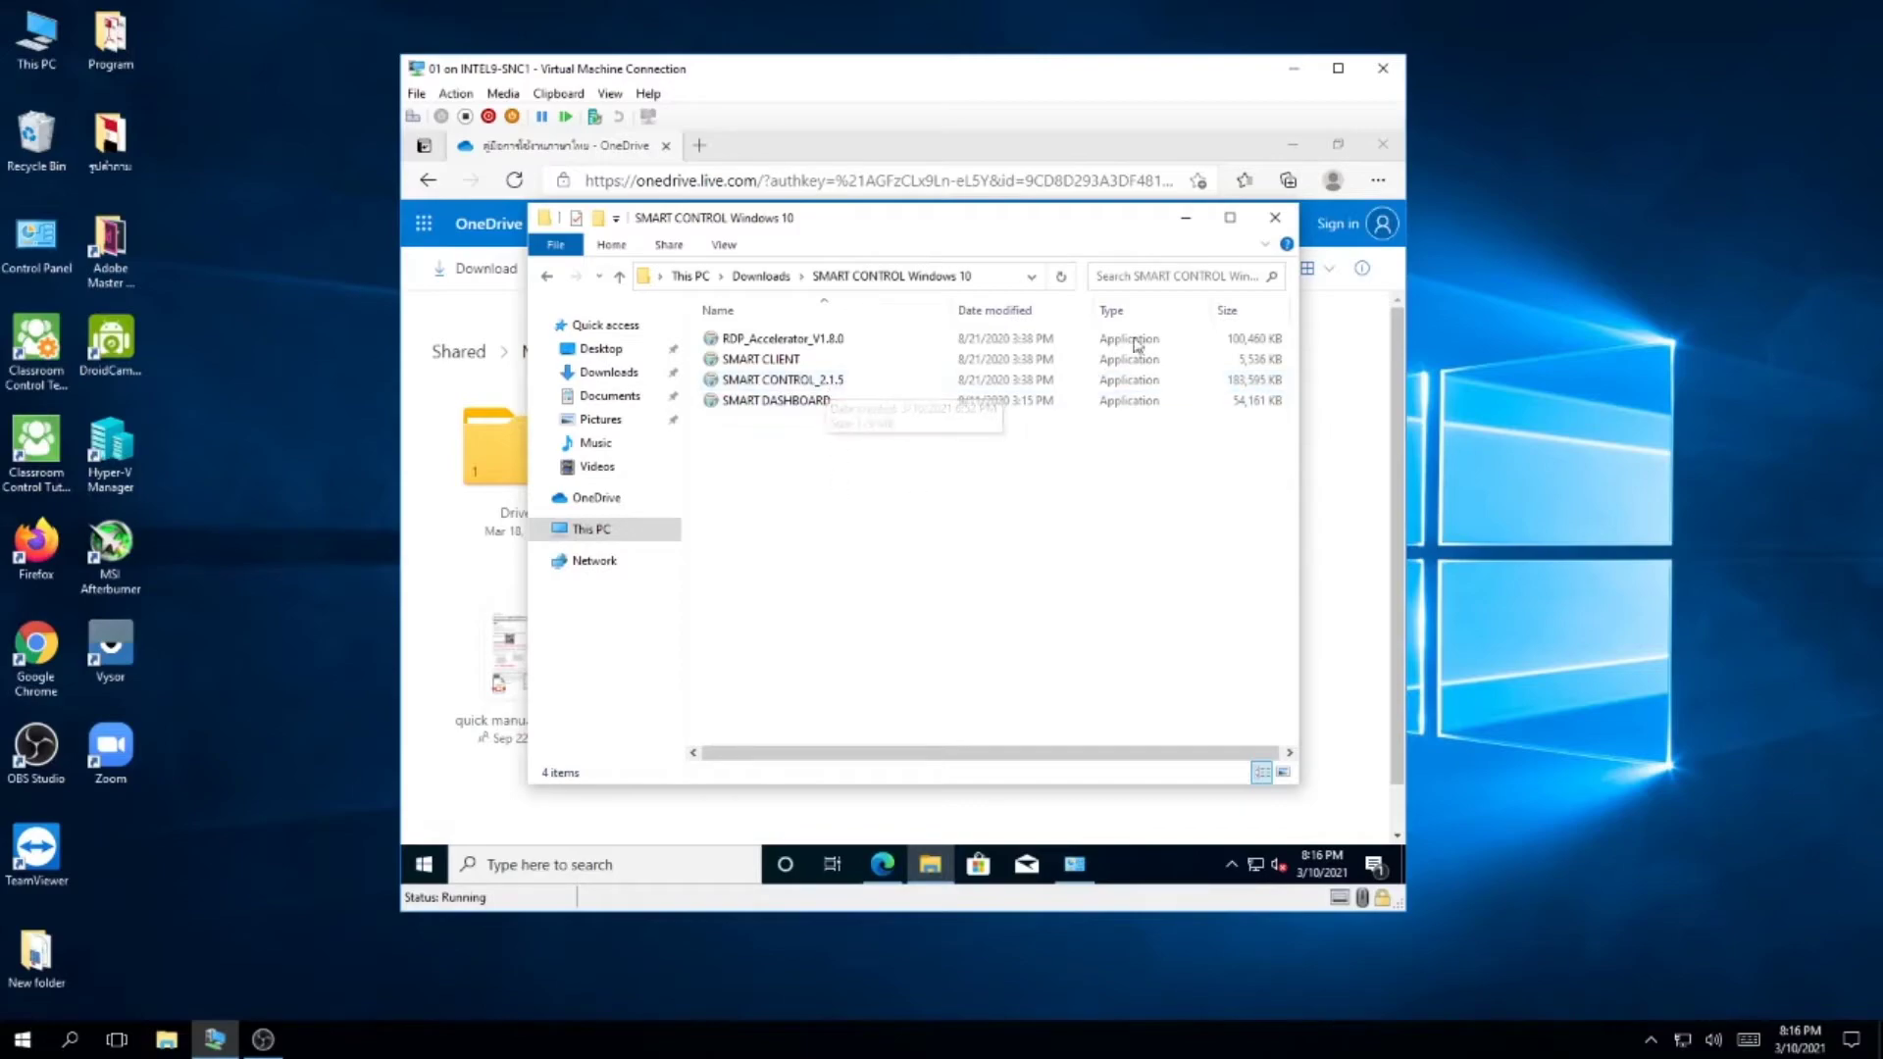
- Put away the folder and browser windows and reopen the Programs and Features list in Control Panel
left_click(1275, 218)
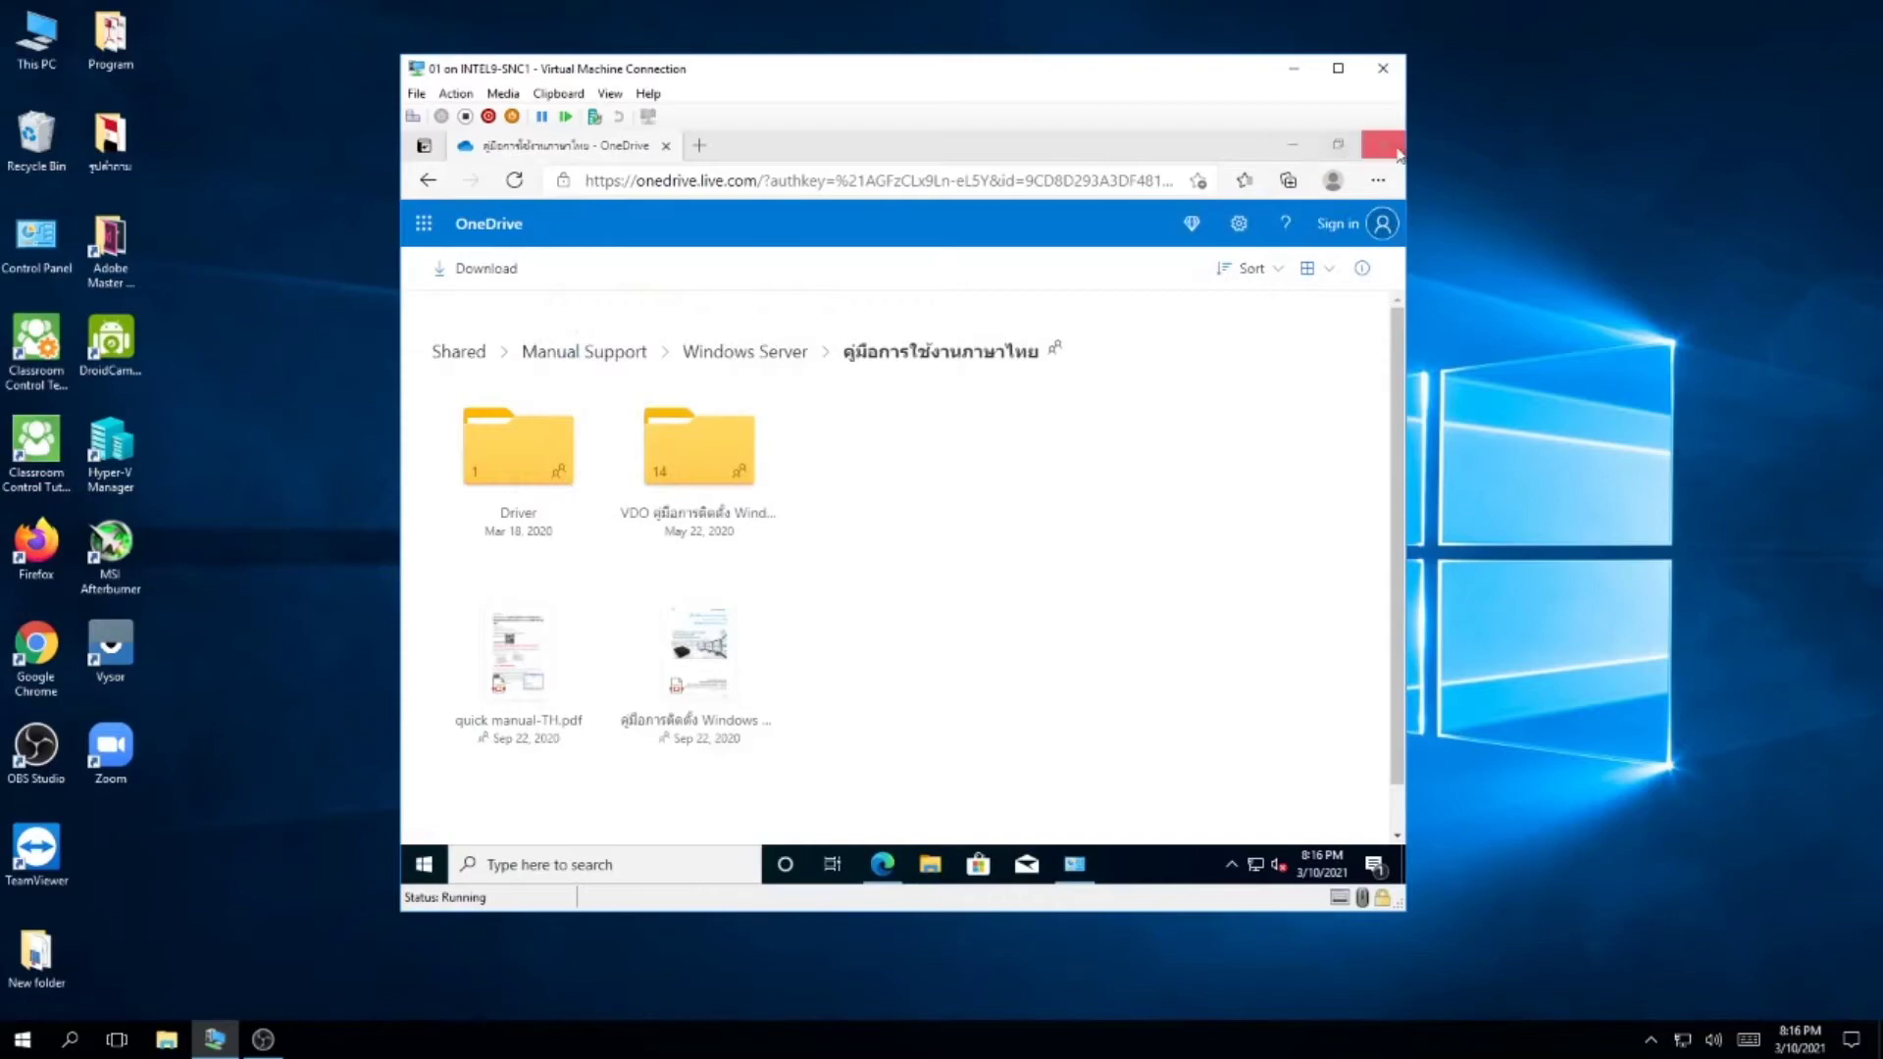
left_click(1294, 147)
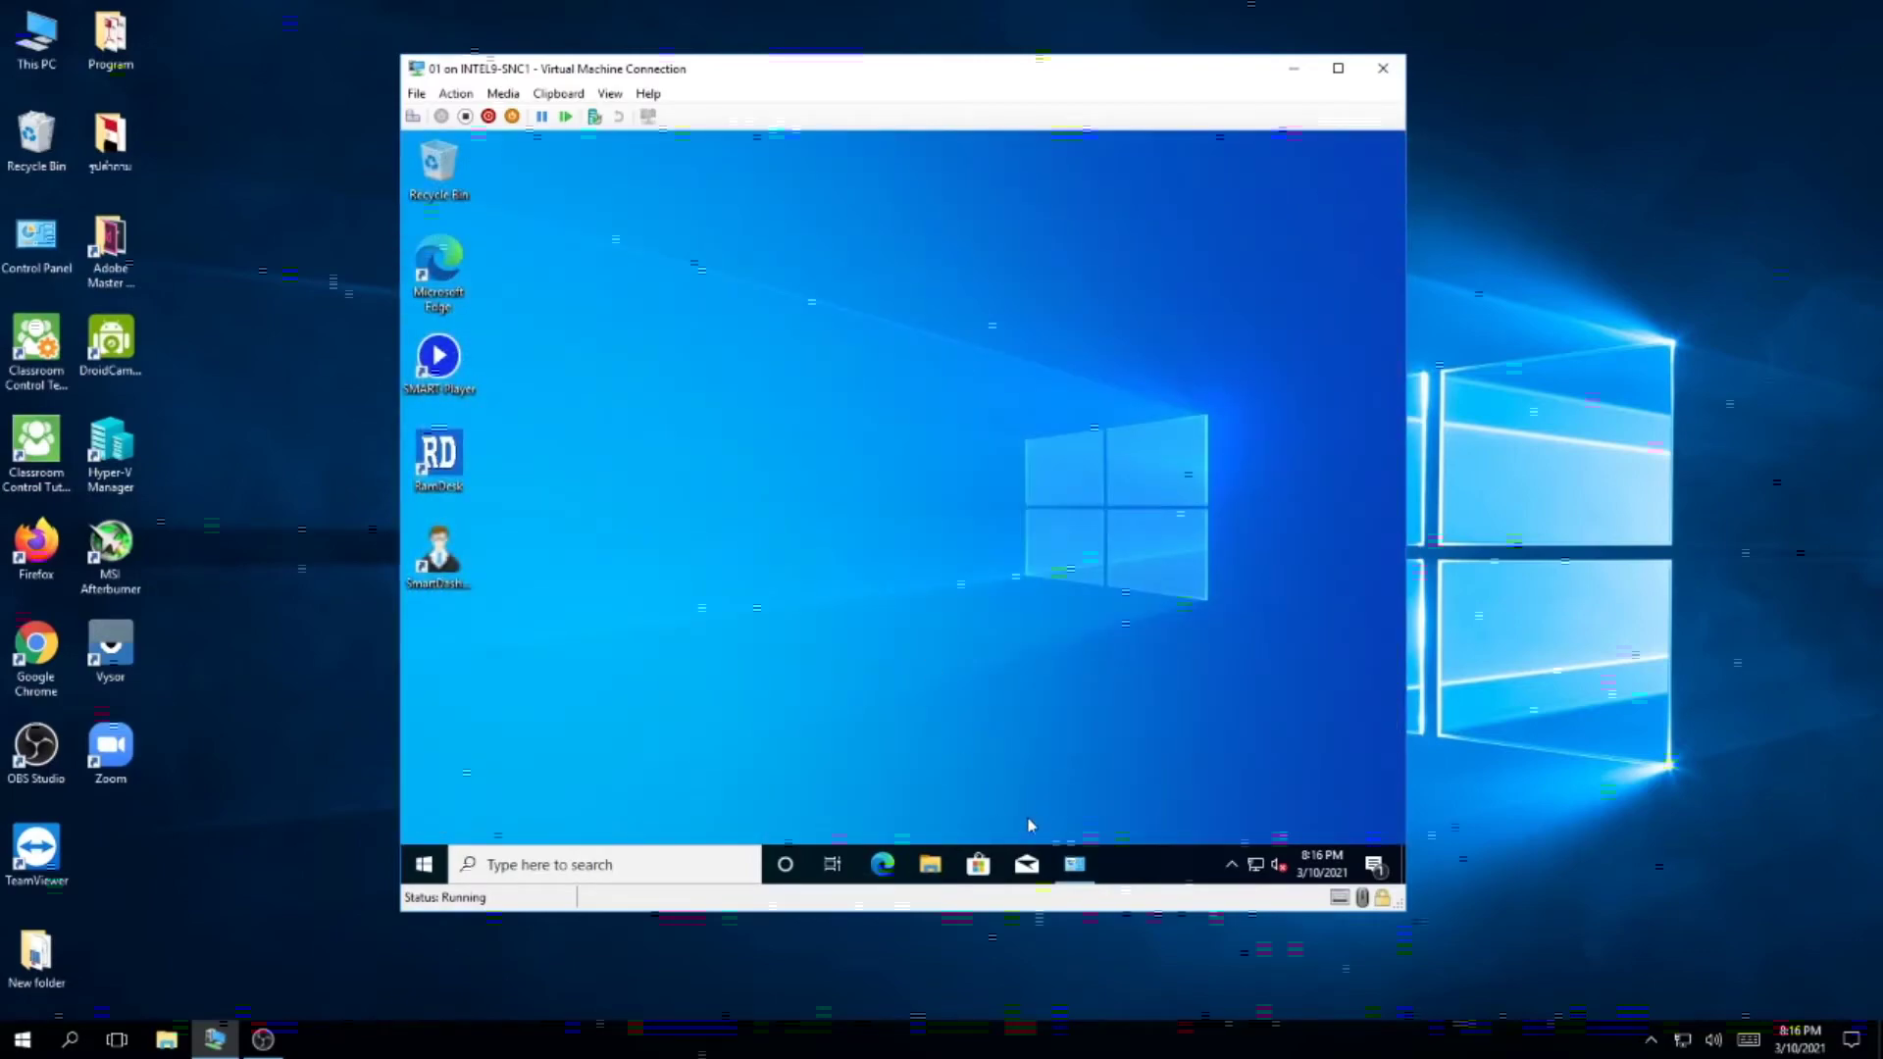
left_click(1075, 864)
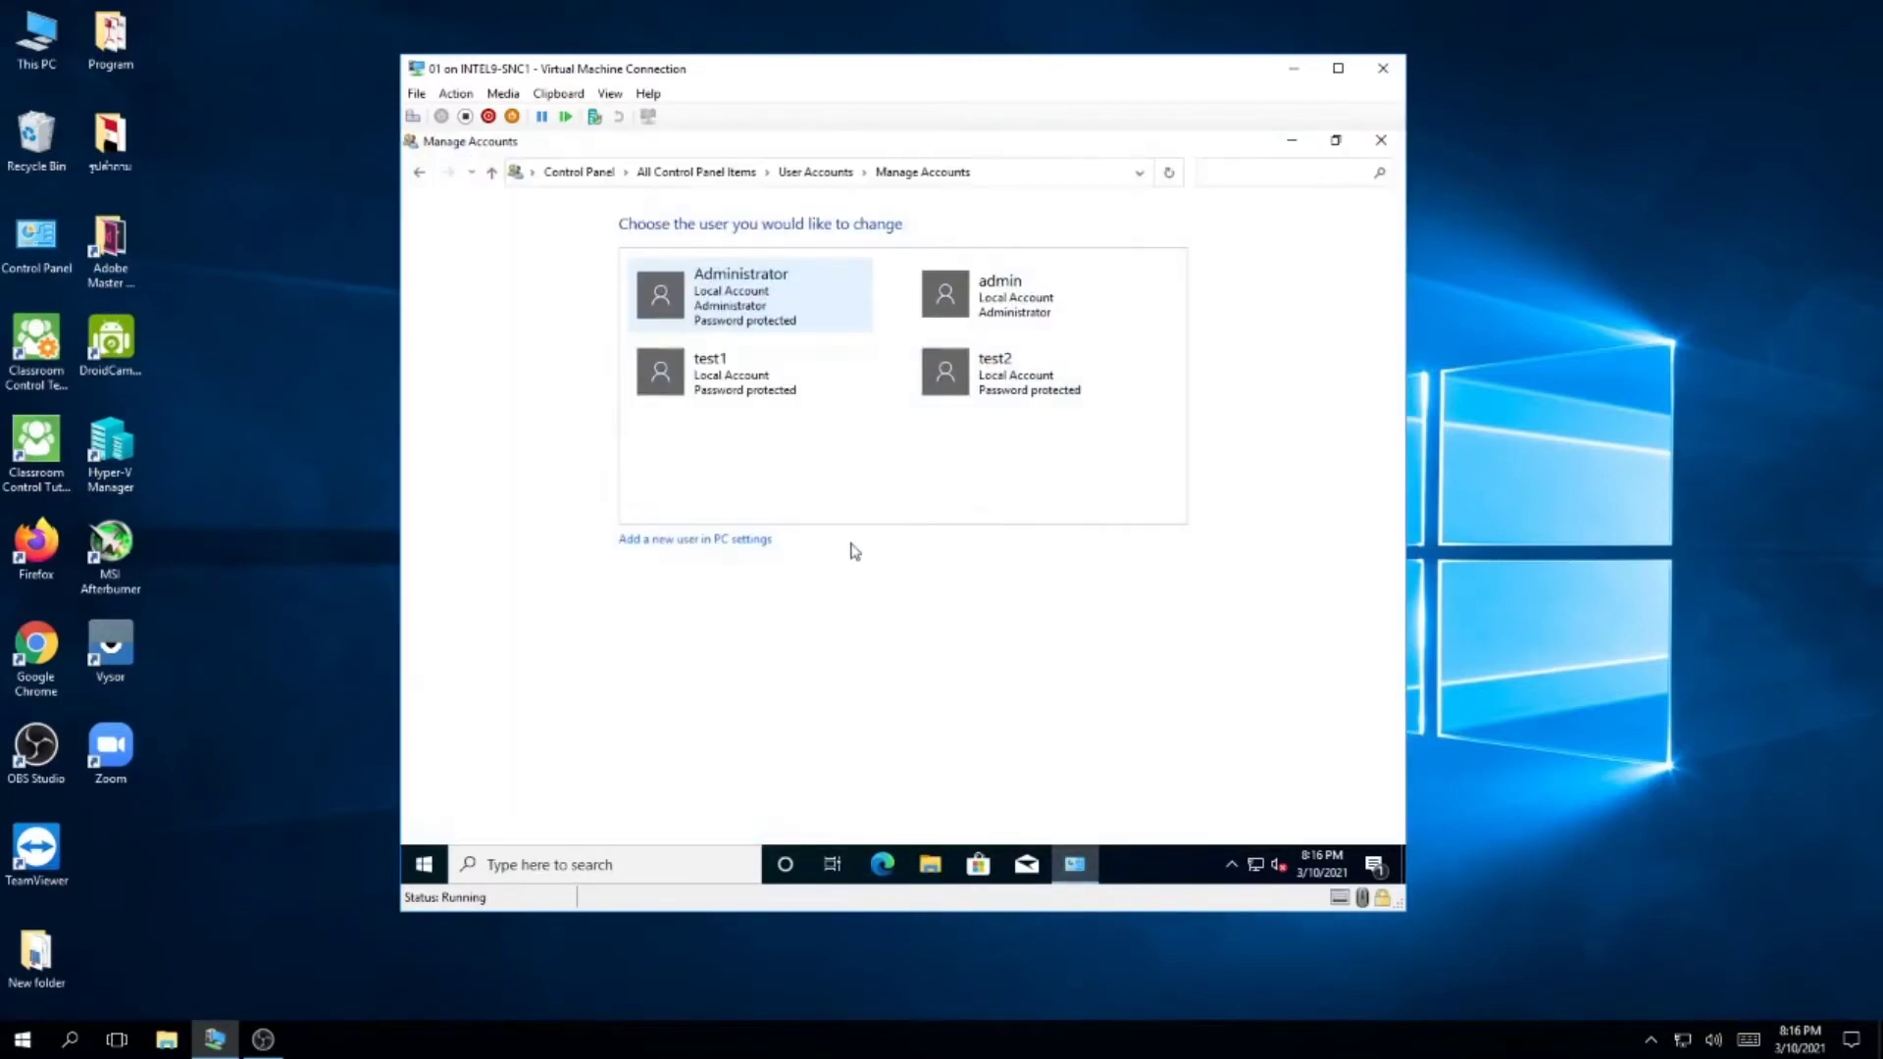
left_click(538, 173)
left_click(579, 172)
left_click(694, 502)
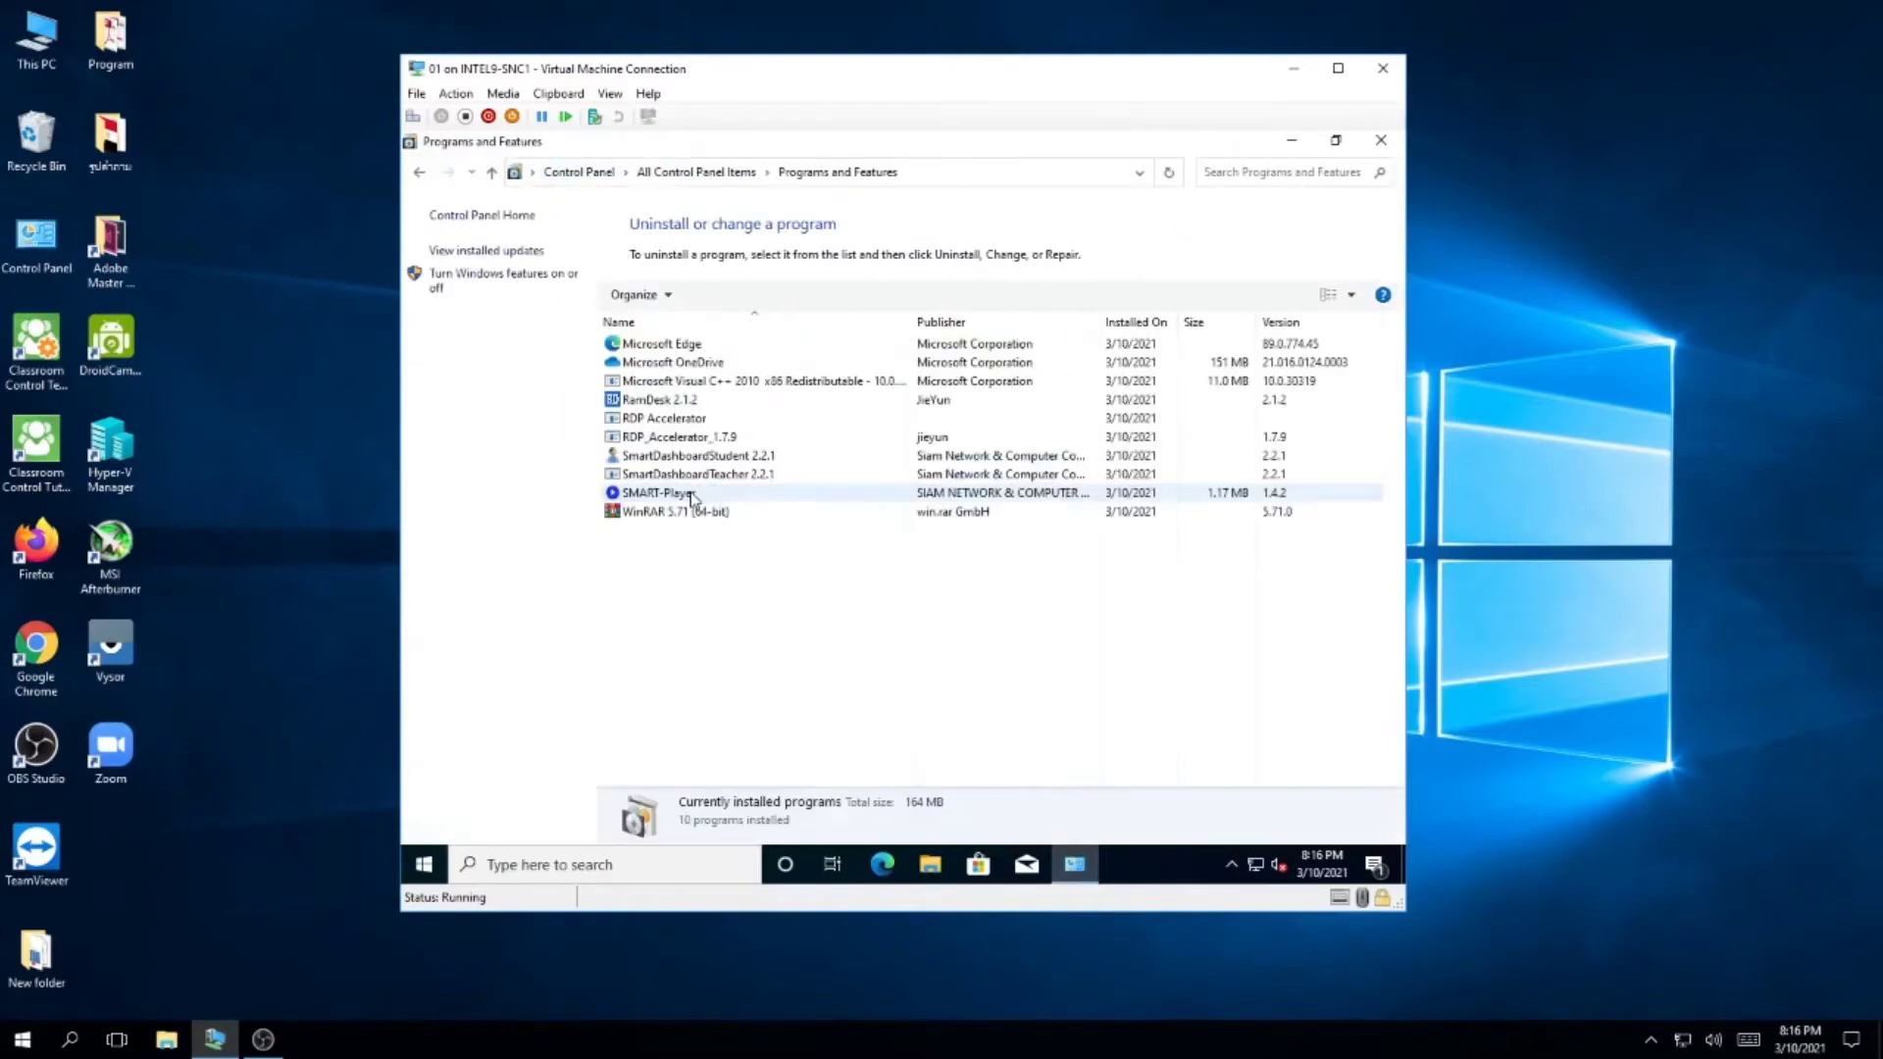
- Uninstall RamDesk 2.1.2 from the installed programs
left_click(676, 400)
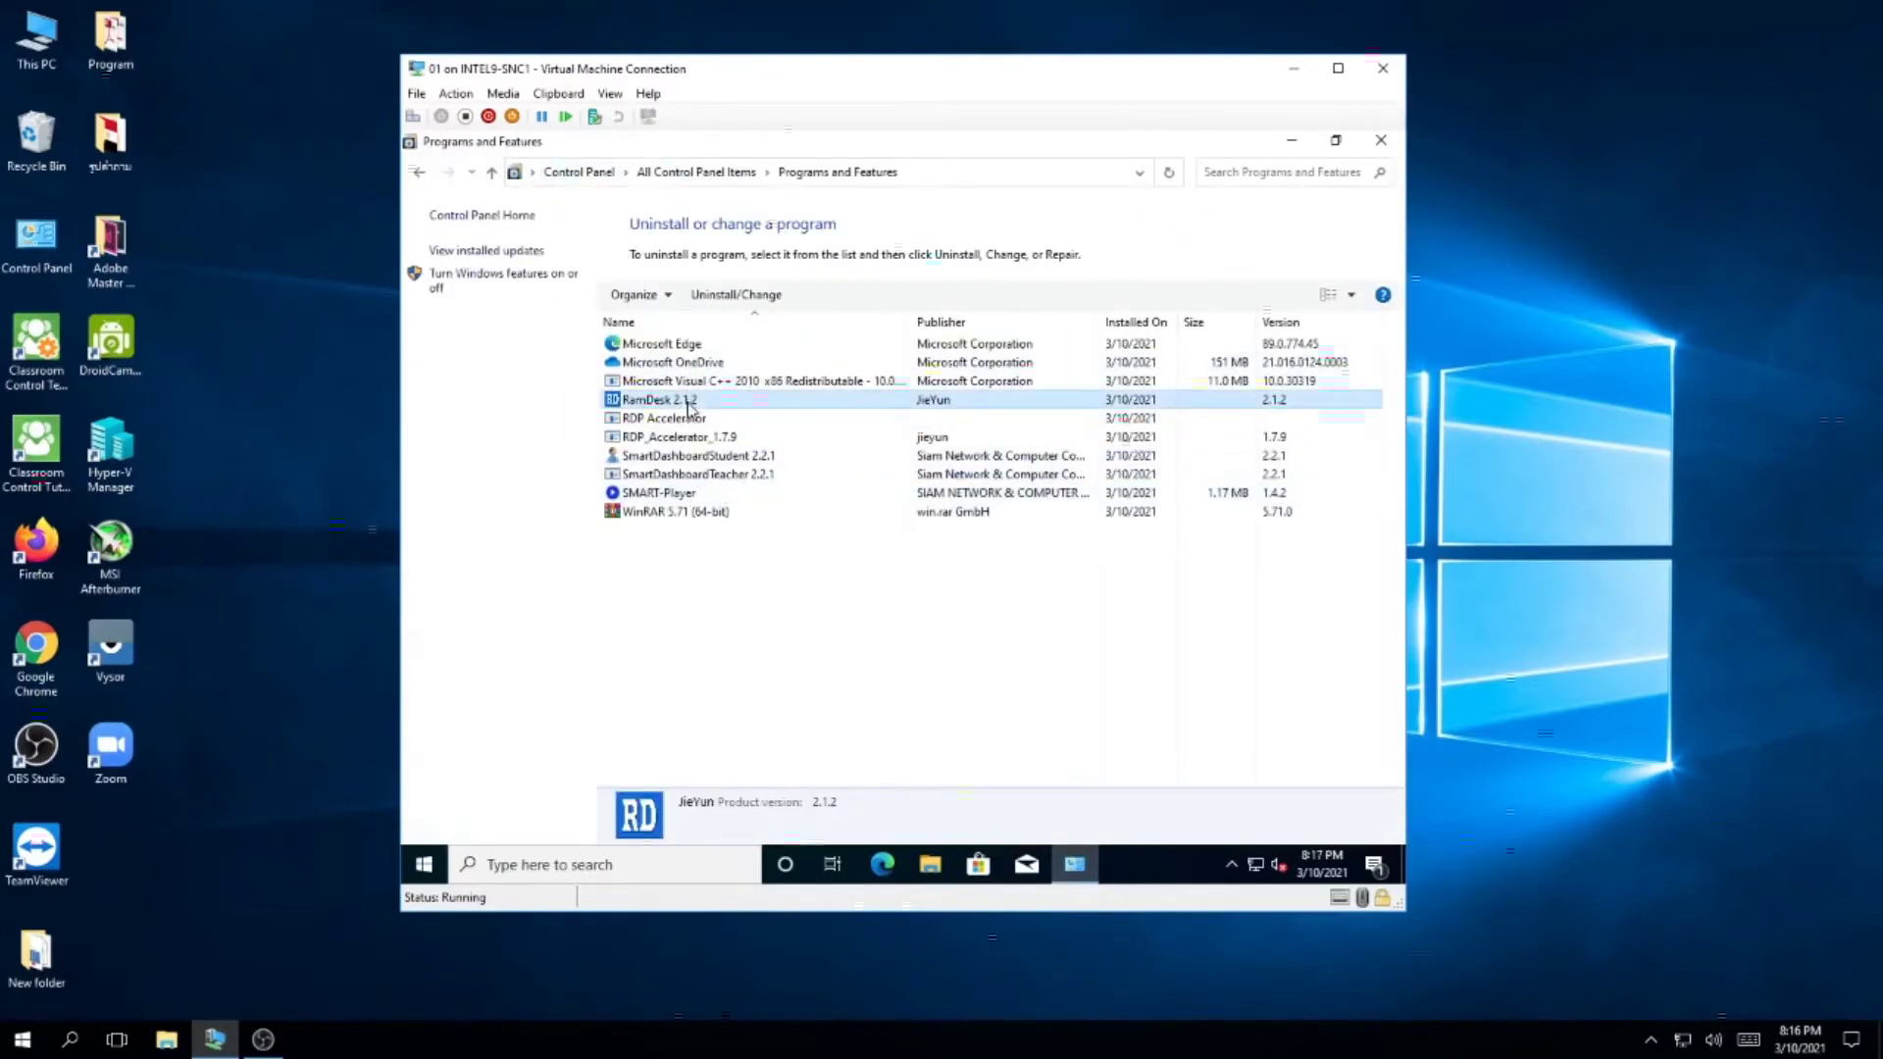
left_click(756, 297)
left_click(1047, 562)
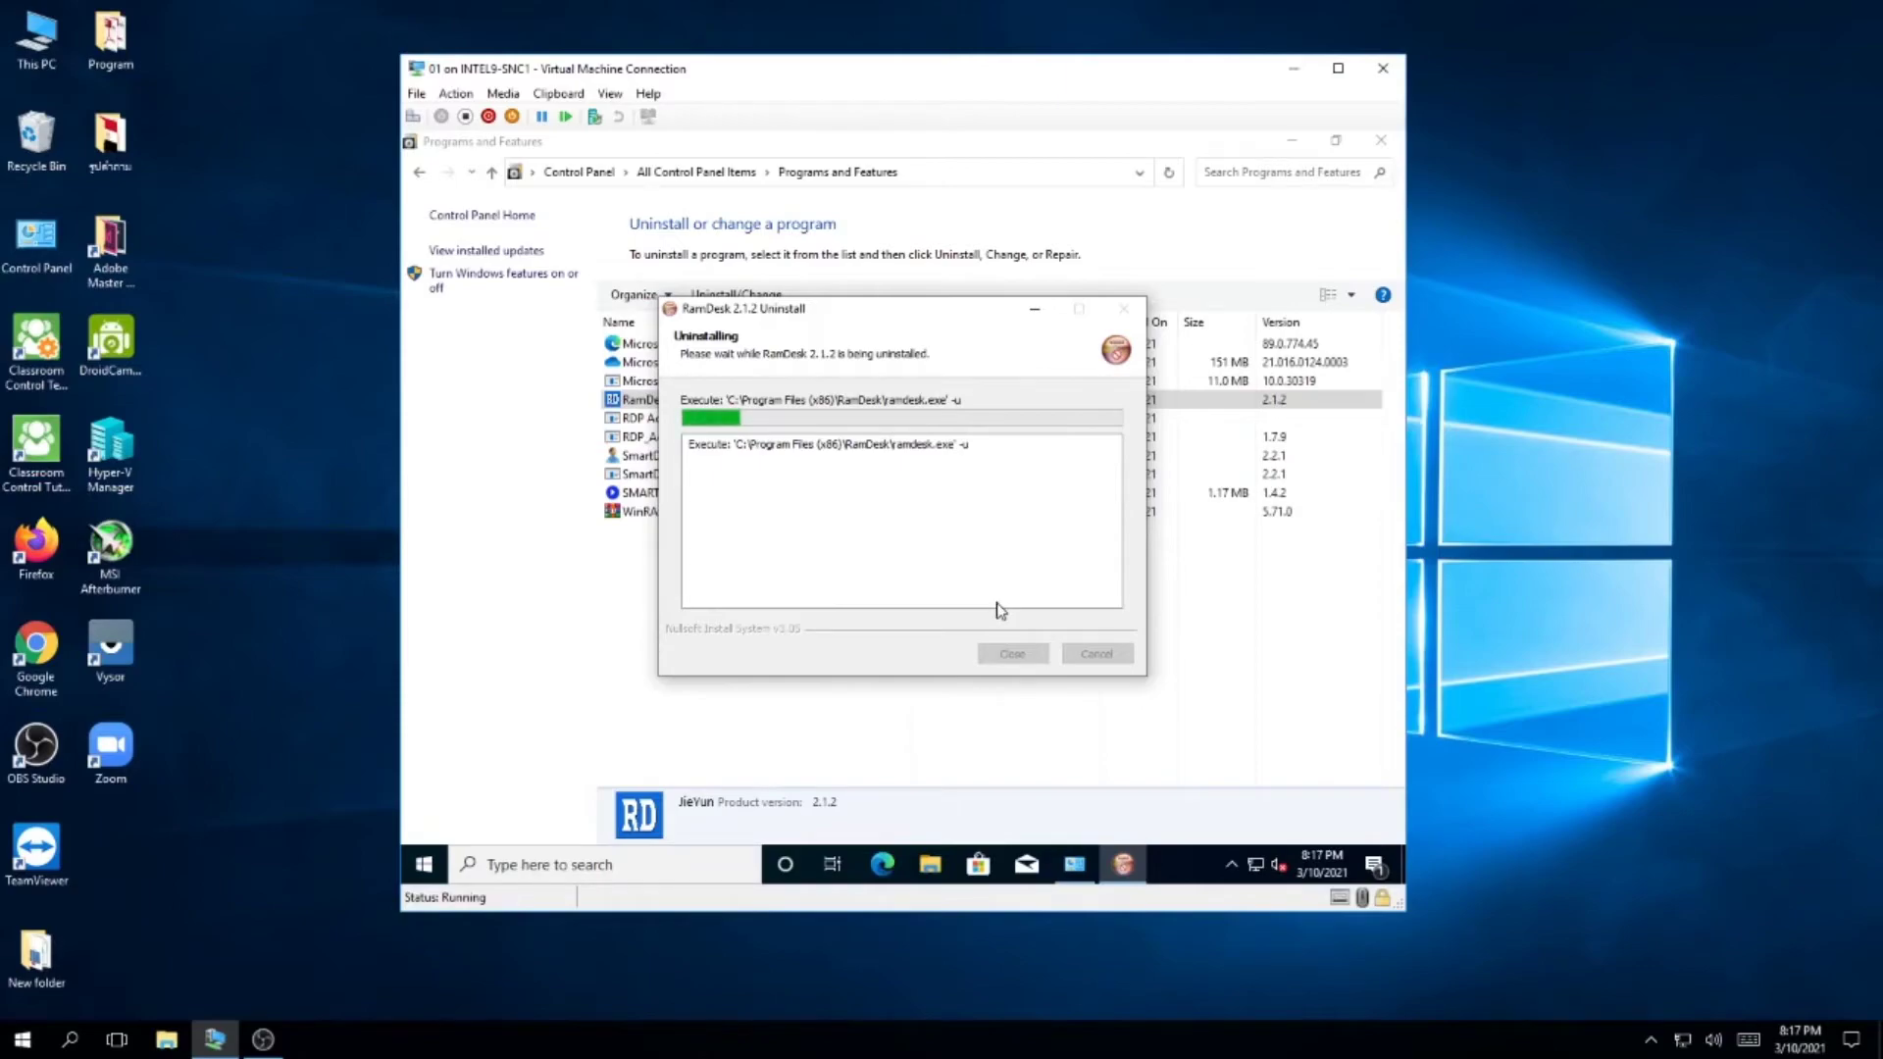
- Uninstall the RDP Accelerator entry that has no version number and finish its uninstall wizard
left_click(686, 401)
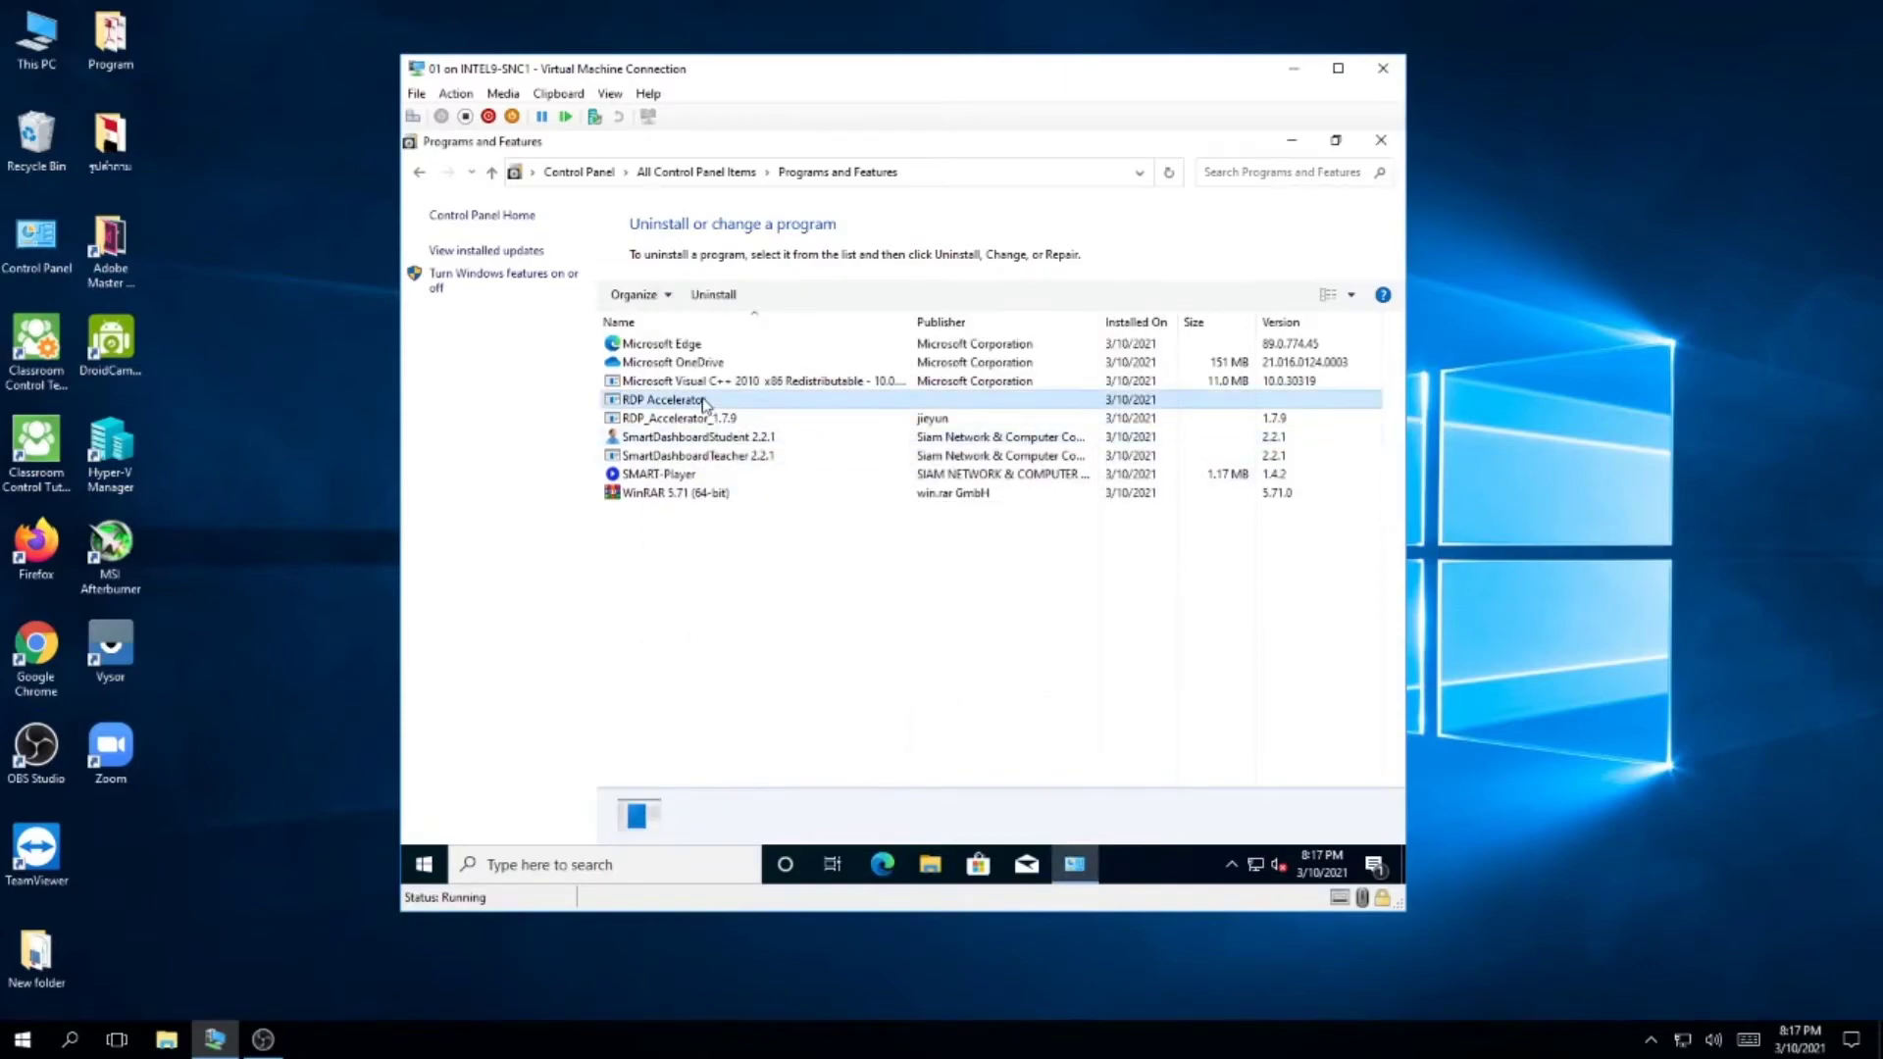
left_click(728, 295)
left_click(1012, 653)
left_click(1010, 653)
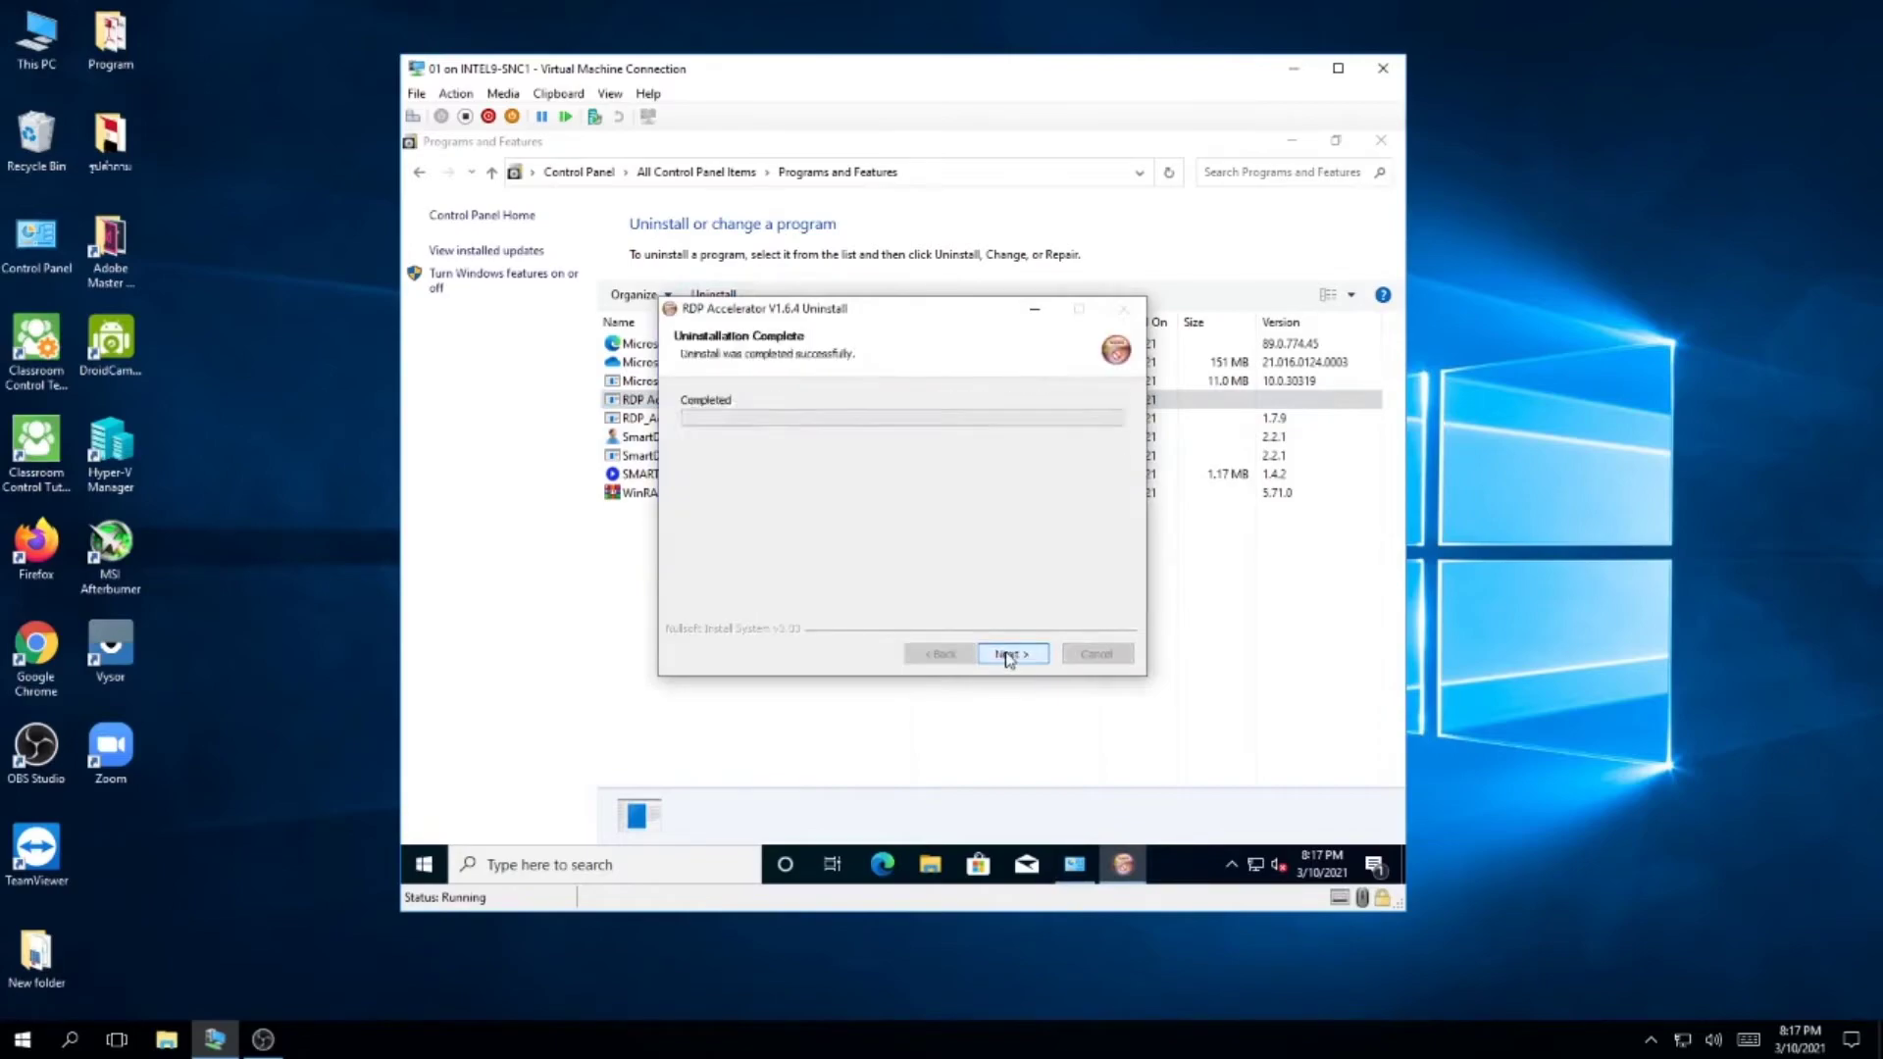
left_click(1010, 653)
left_click(1010, 653)
- Uninstall RDP_Accelerator_1.7.9 from the installed programs
left_click(745, 400)
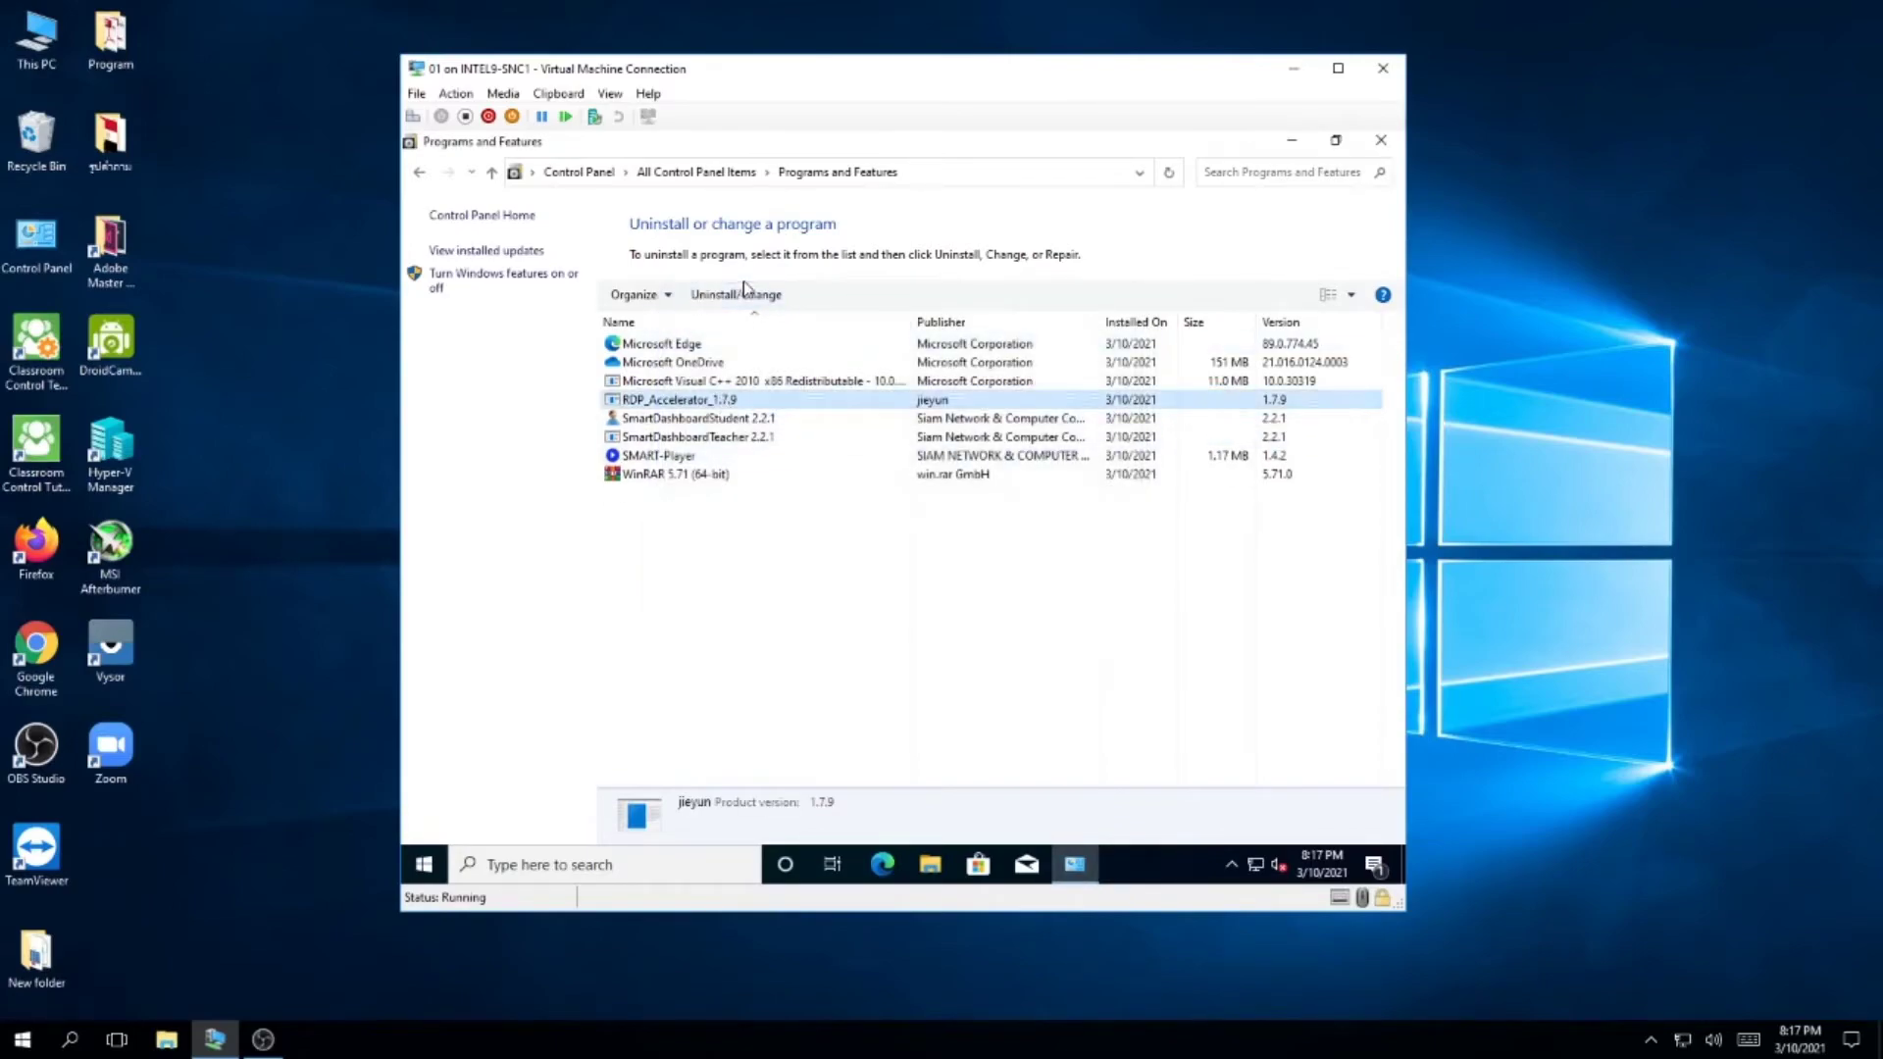
left_click(745, 293)
key("Return")
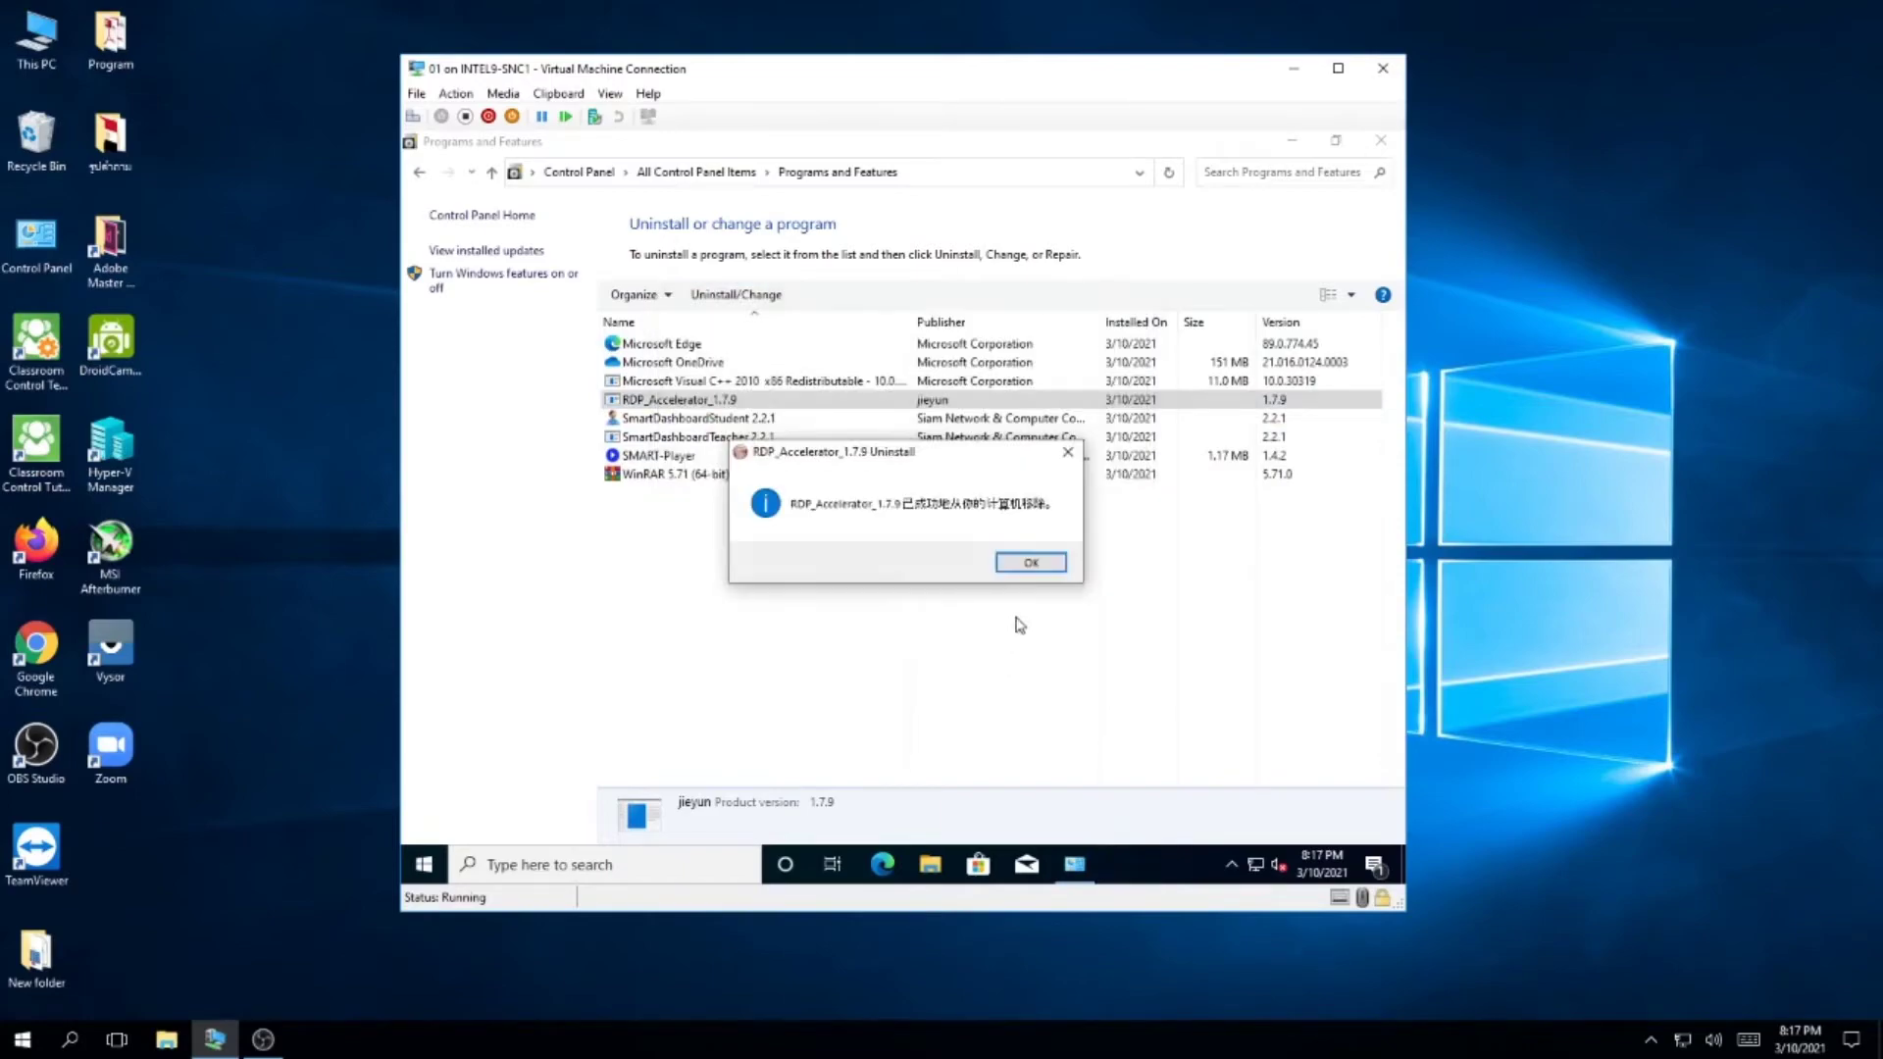
left_click(1024, 562)
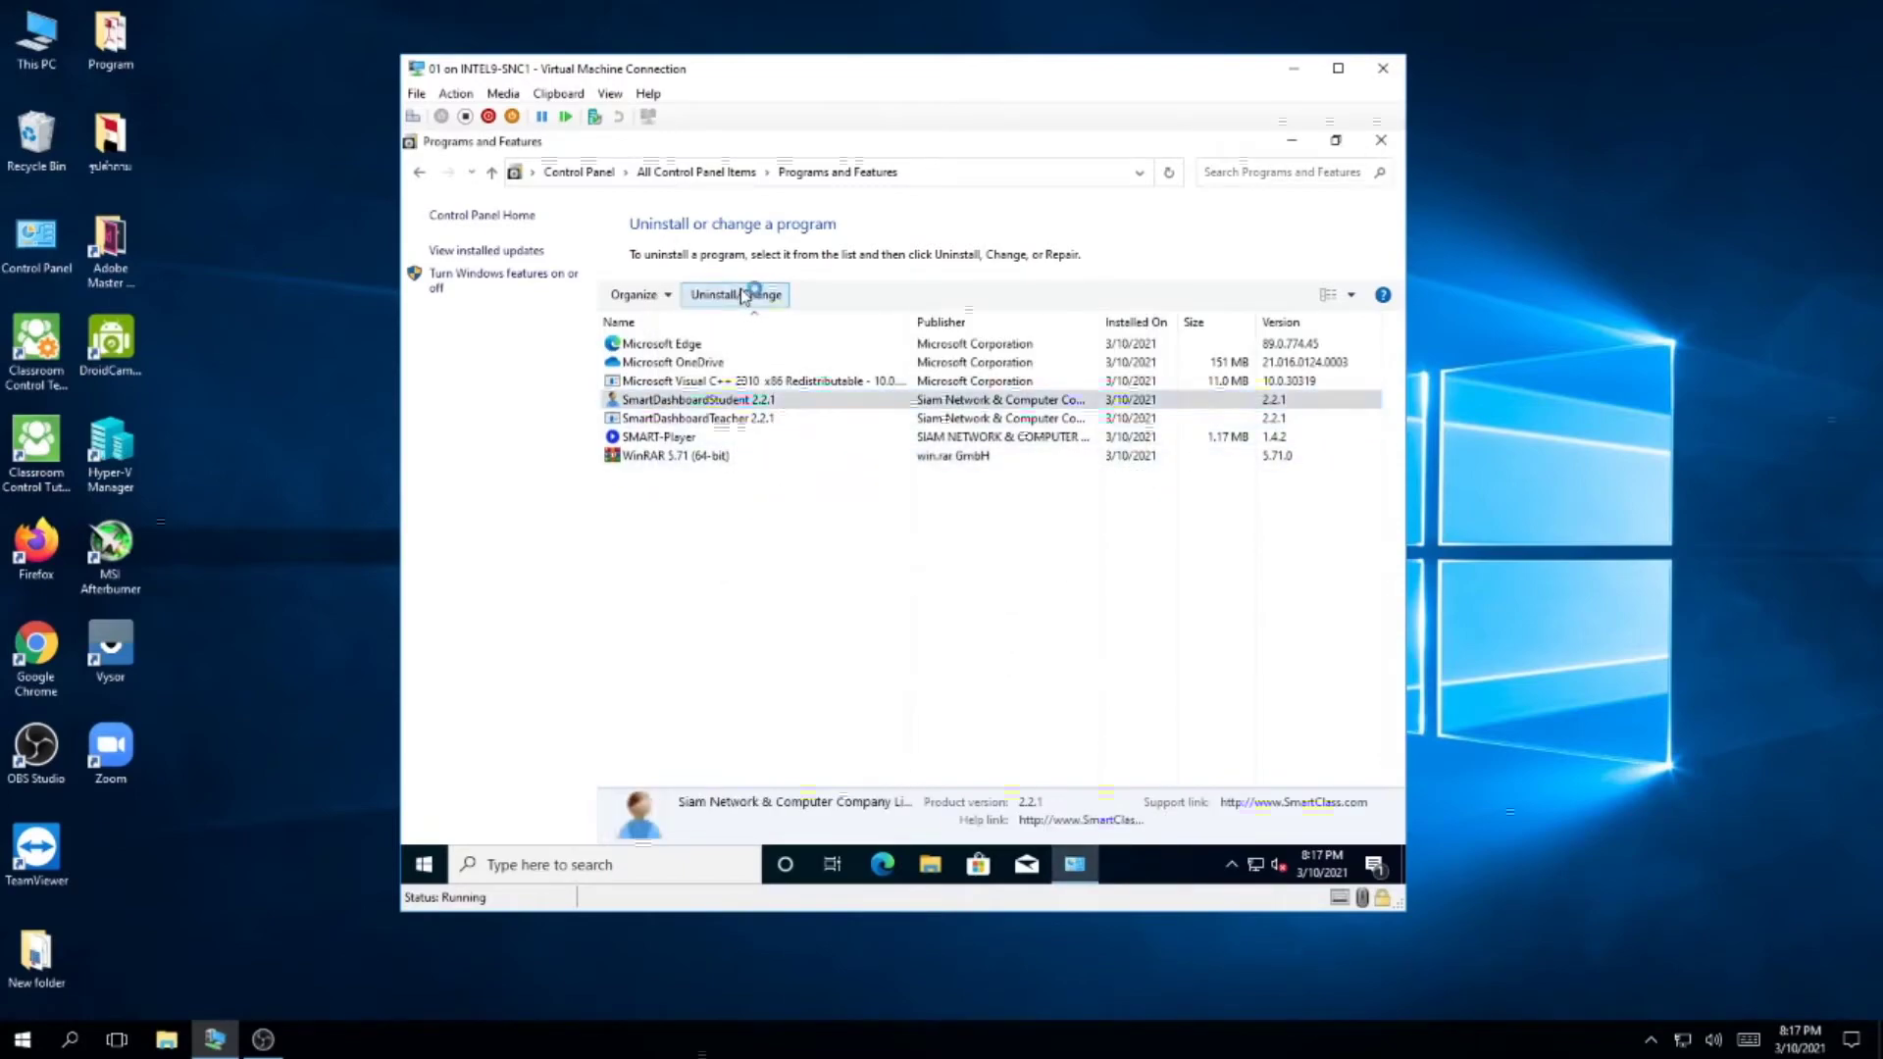
- Uninstall SmartDashboardStudent 2.2.1 and SmartDashboardTeacher 2.2.1
left_click(965, 561)
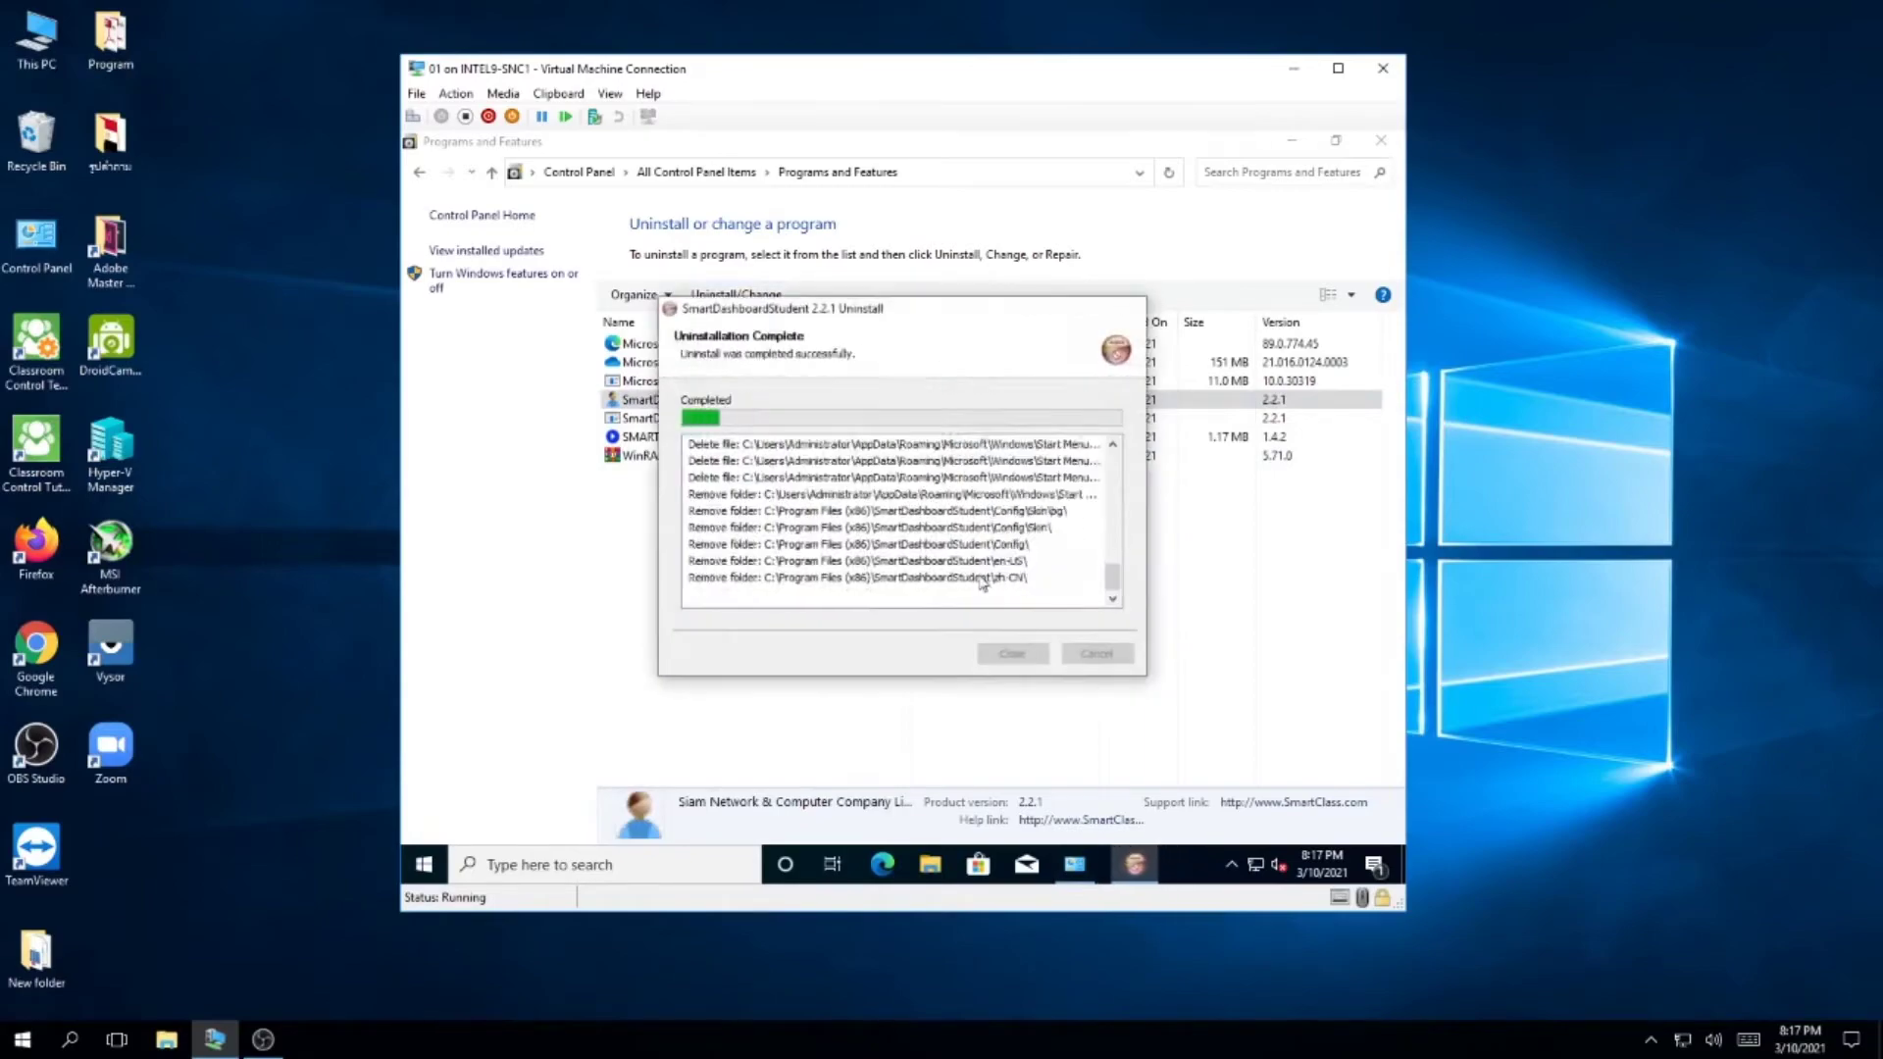
left_click(1031, 563)
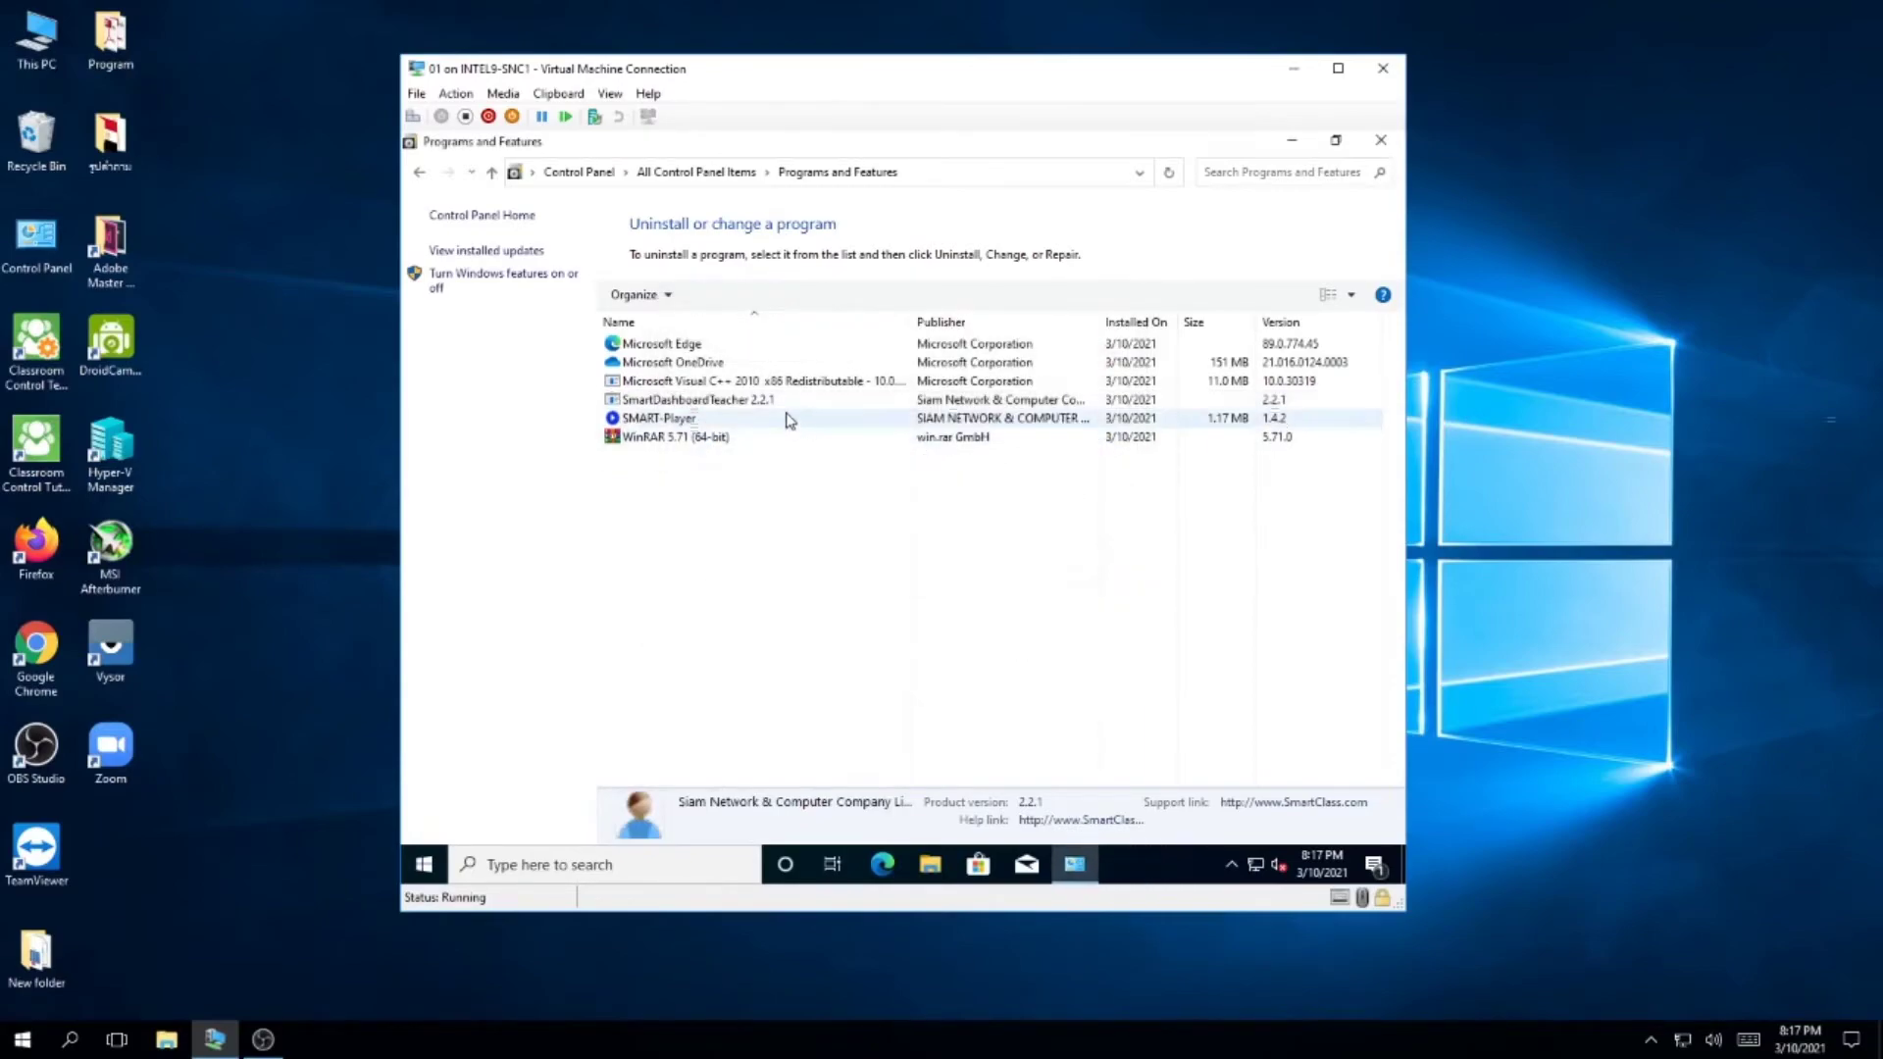
left_click(735, 295)
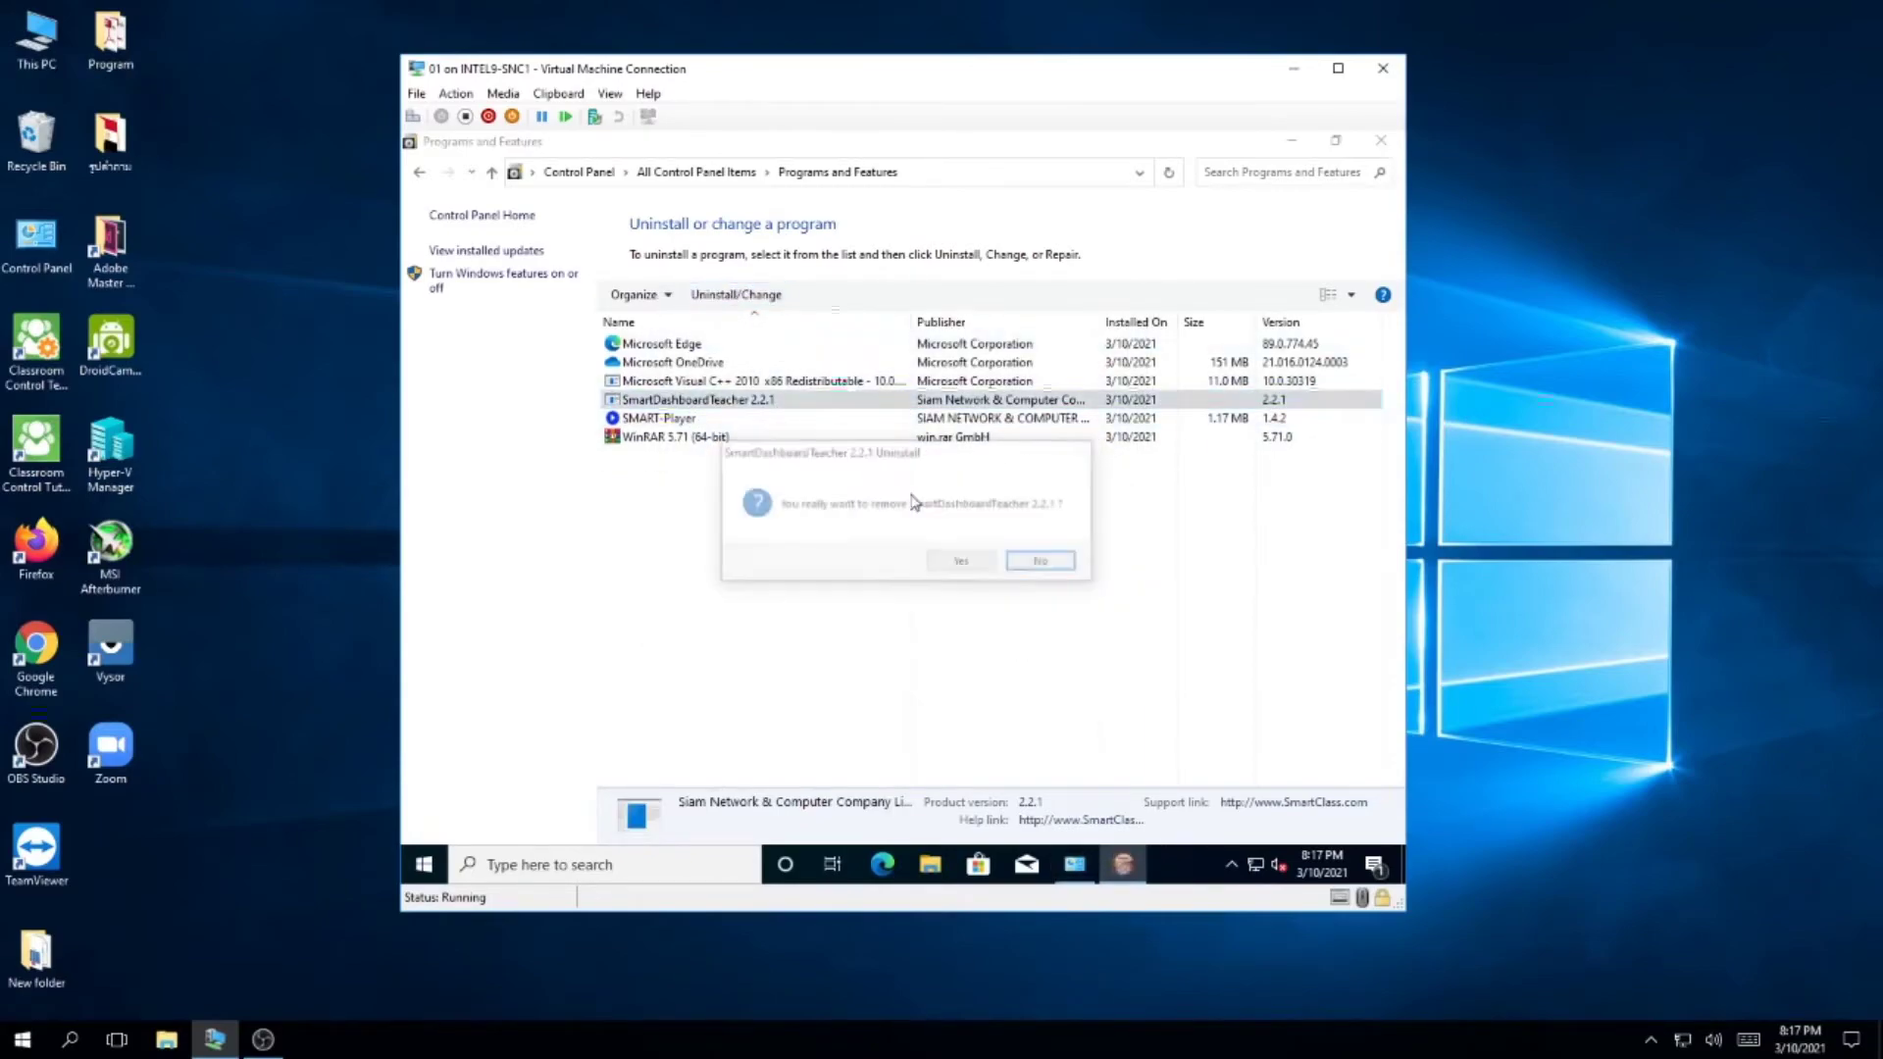
left_click(962, 560)
left_click(971, 561)
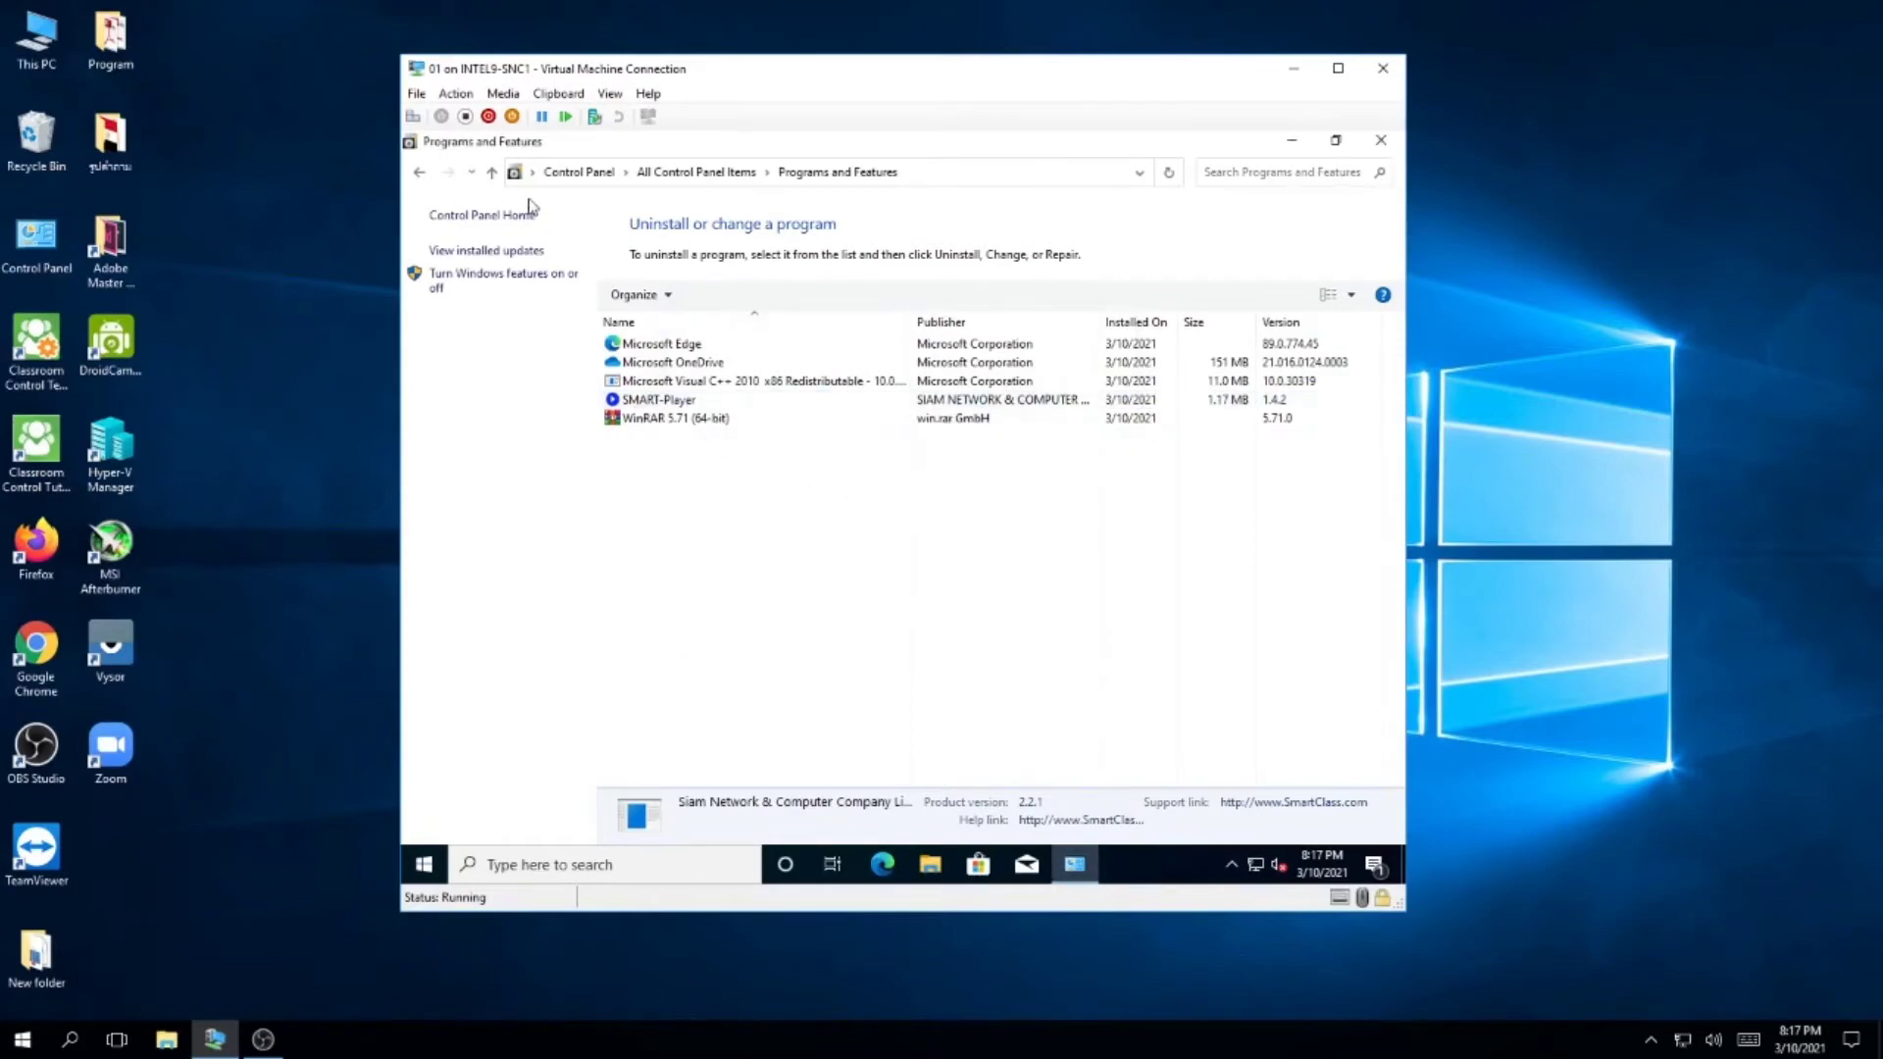
- Review the machine's local user accounts, including the settings page of test1, and close Control Panel
left_click(578, 172)
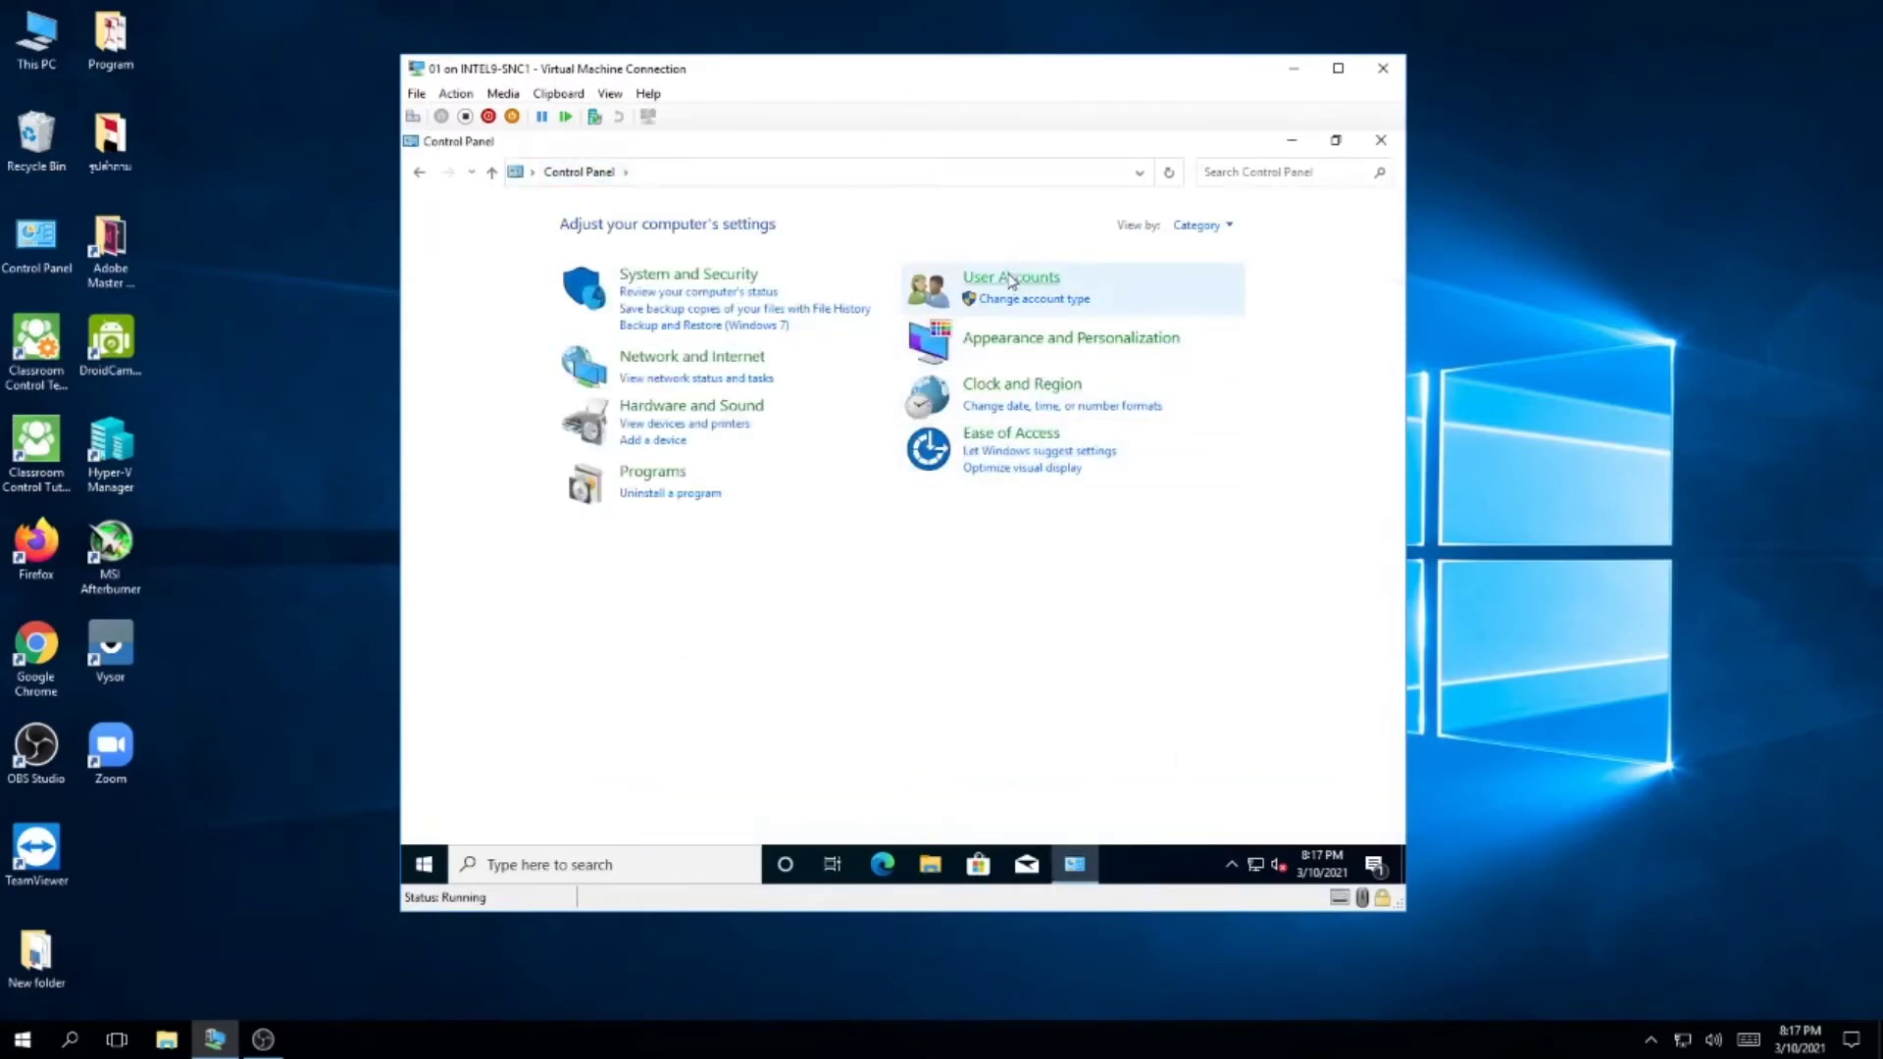
left_click(1010, 279)
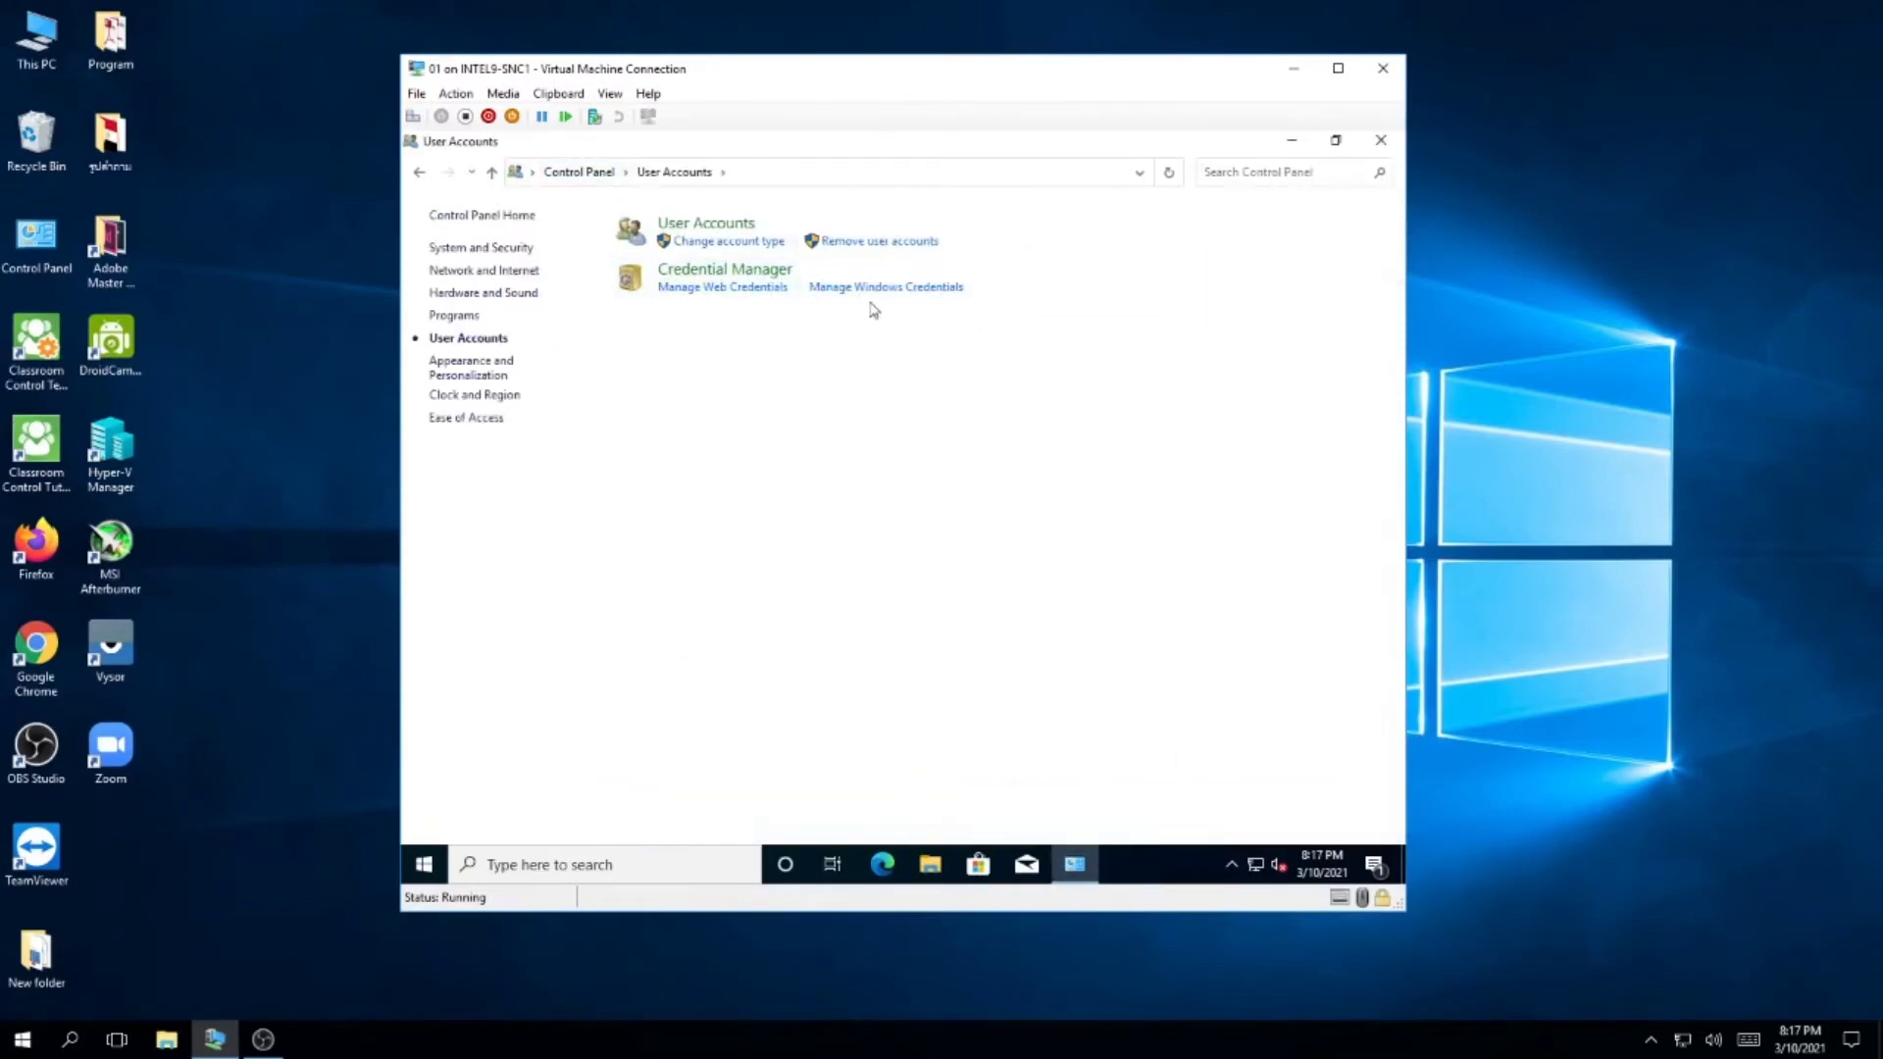
left_click(706, 224)
left_click(761, 324)
left_click(769, 378)
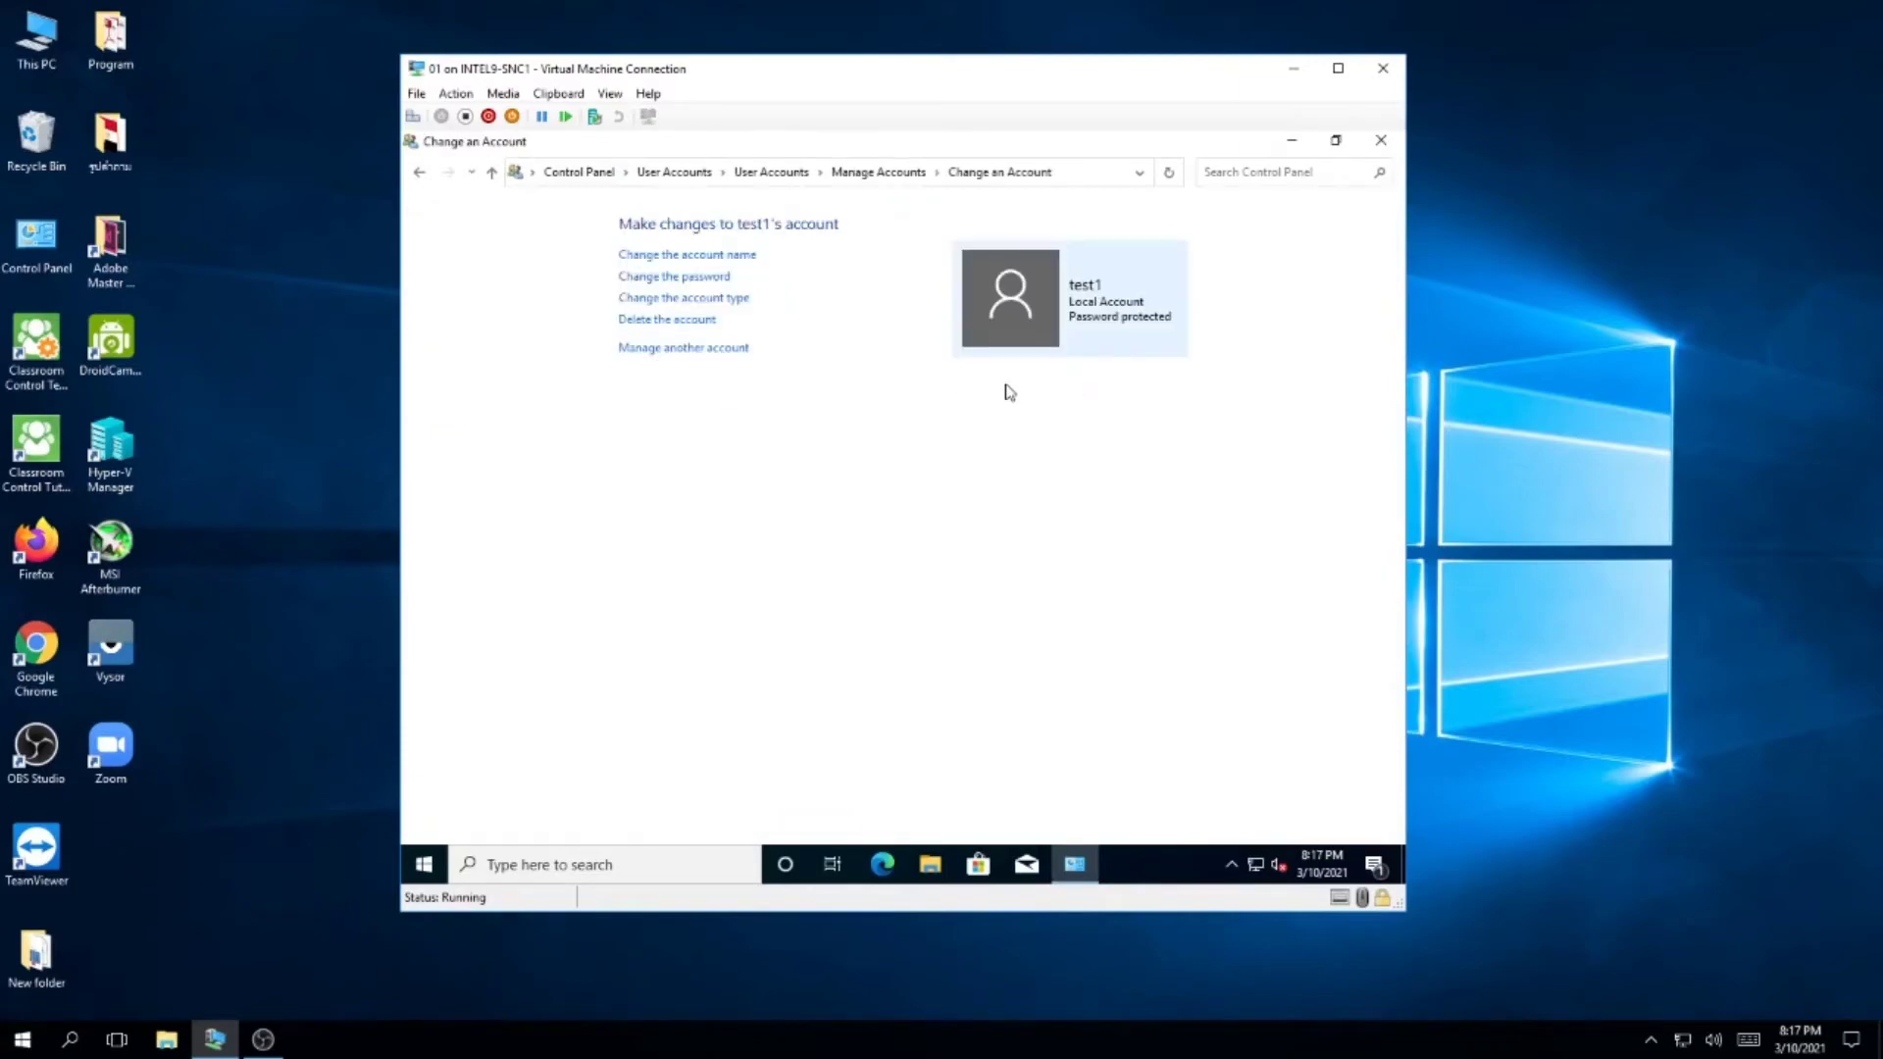
left_click(428, 174)
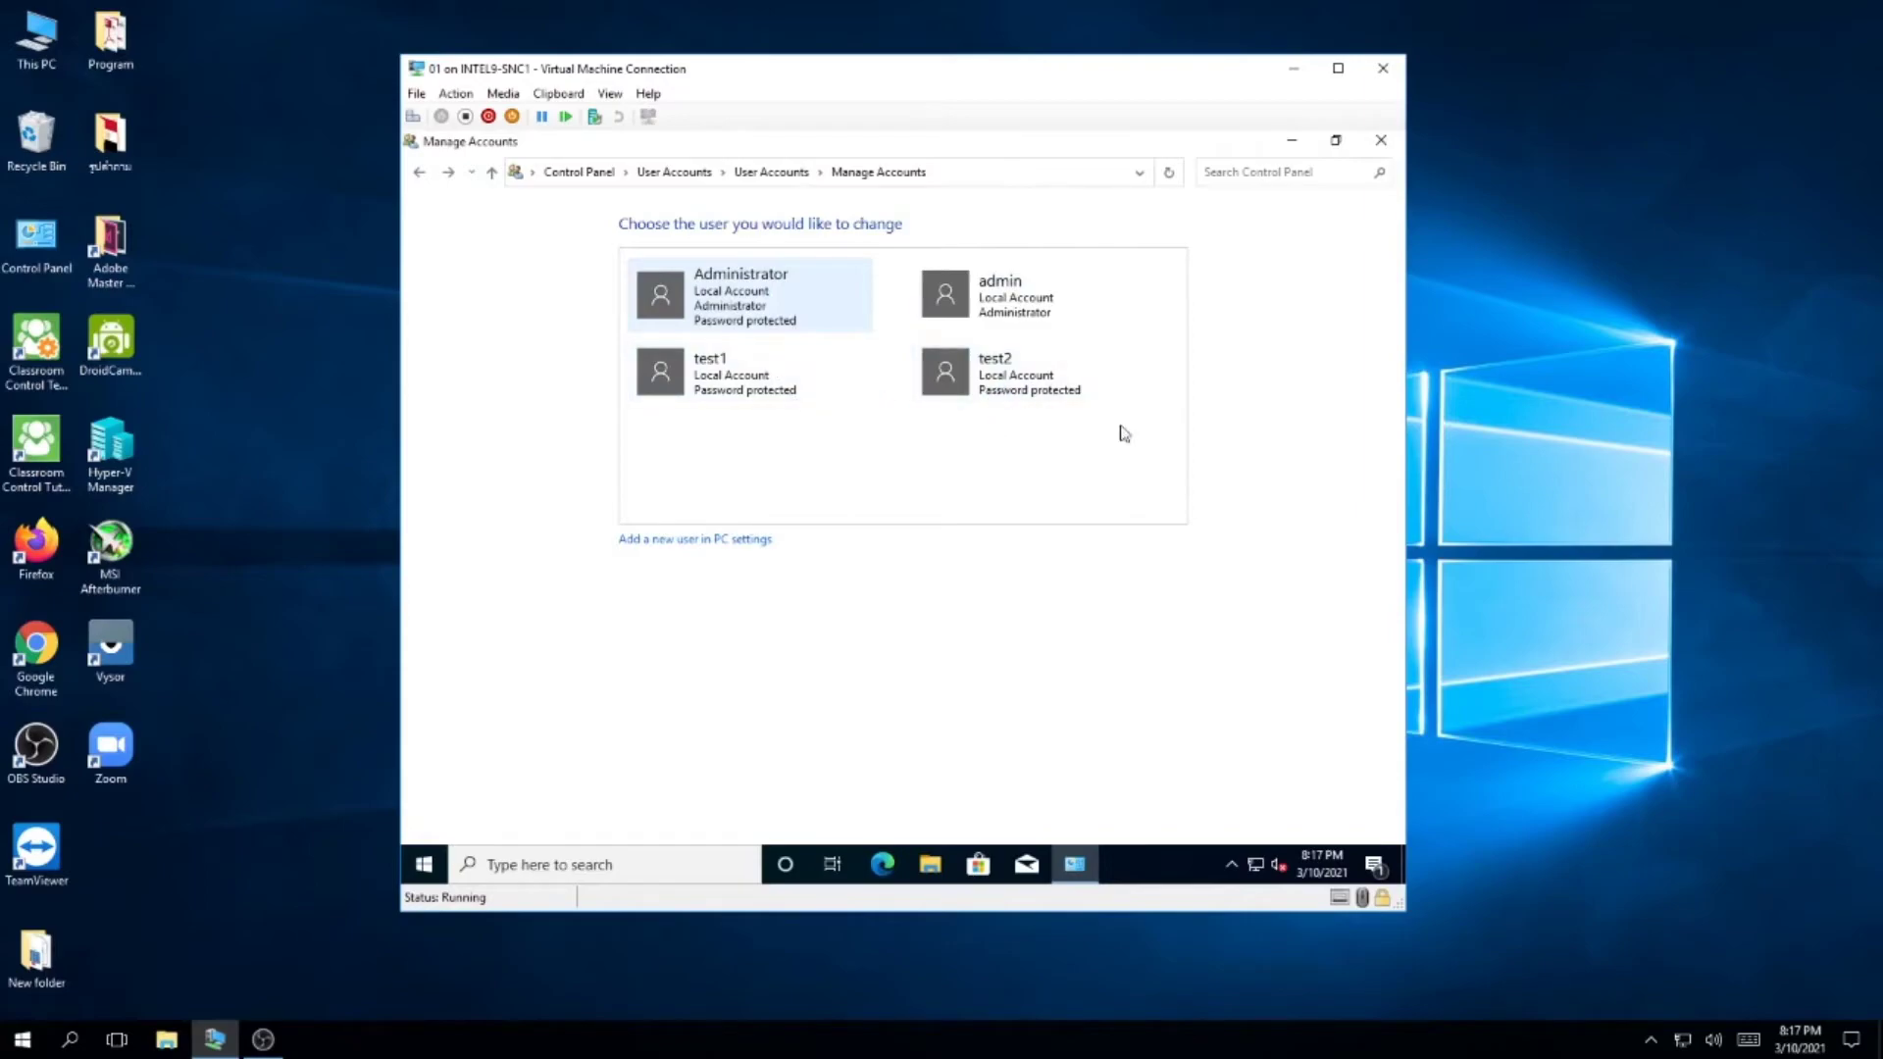
left_click(1380, 141)
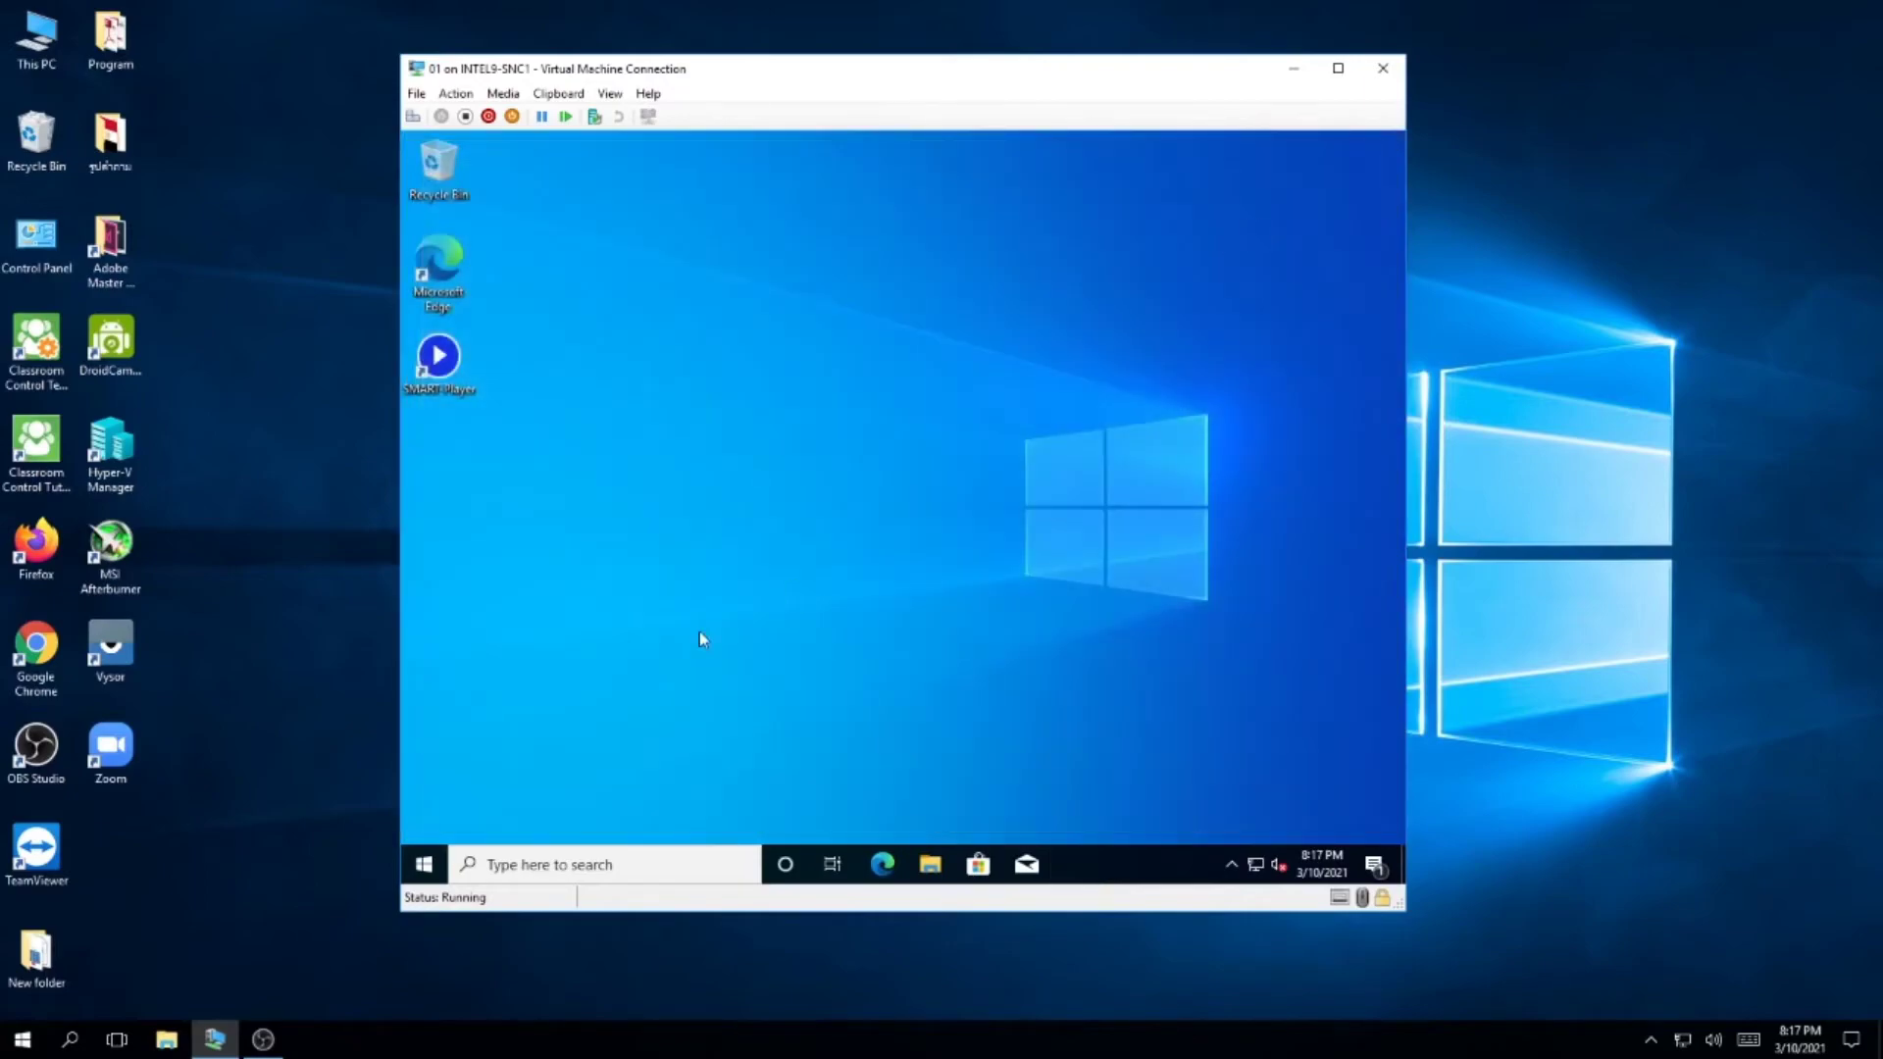
- Restart the Windows 10 virtual machine and sign back in to the Administrator account with its password
left_click(424, 864)
left_click(427, 824)
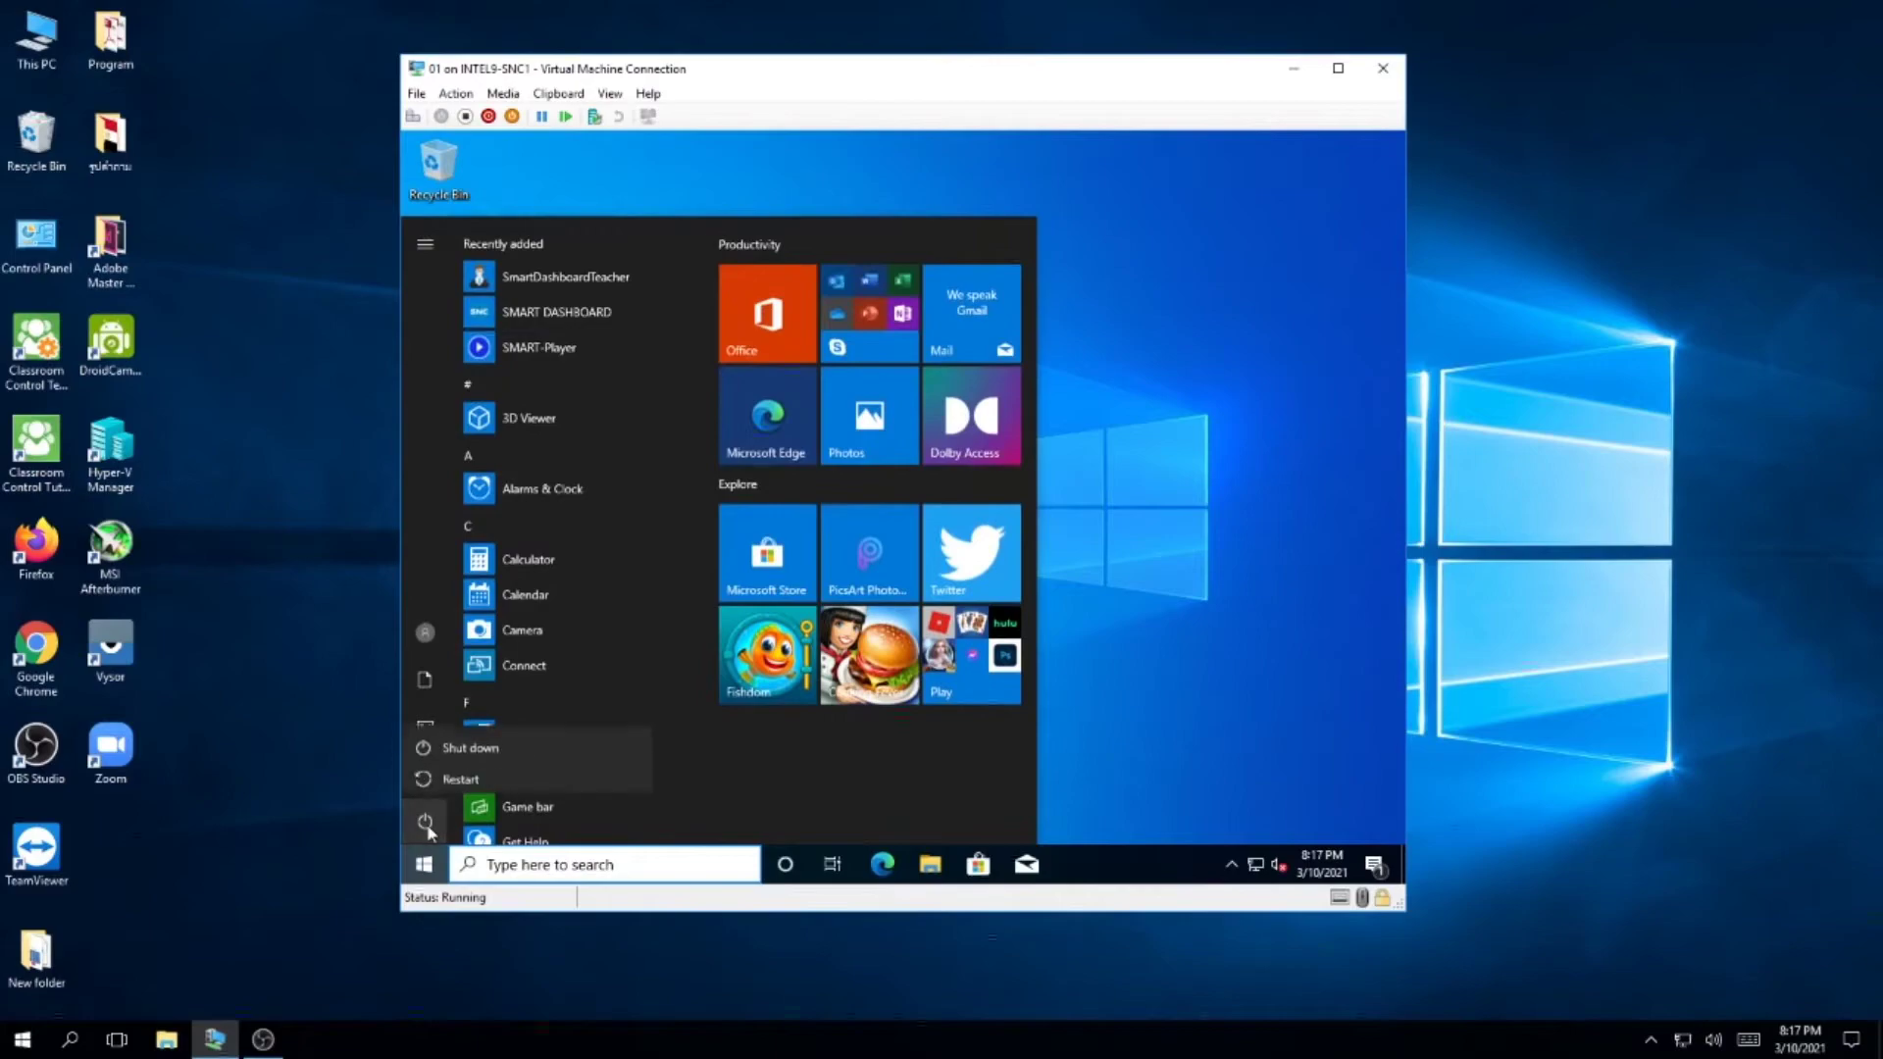
left_click(502, 767)
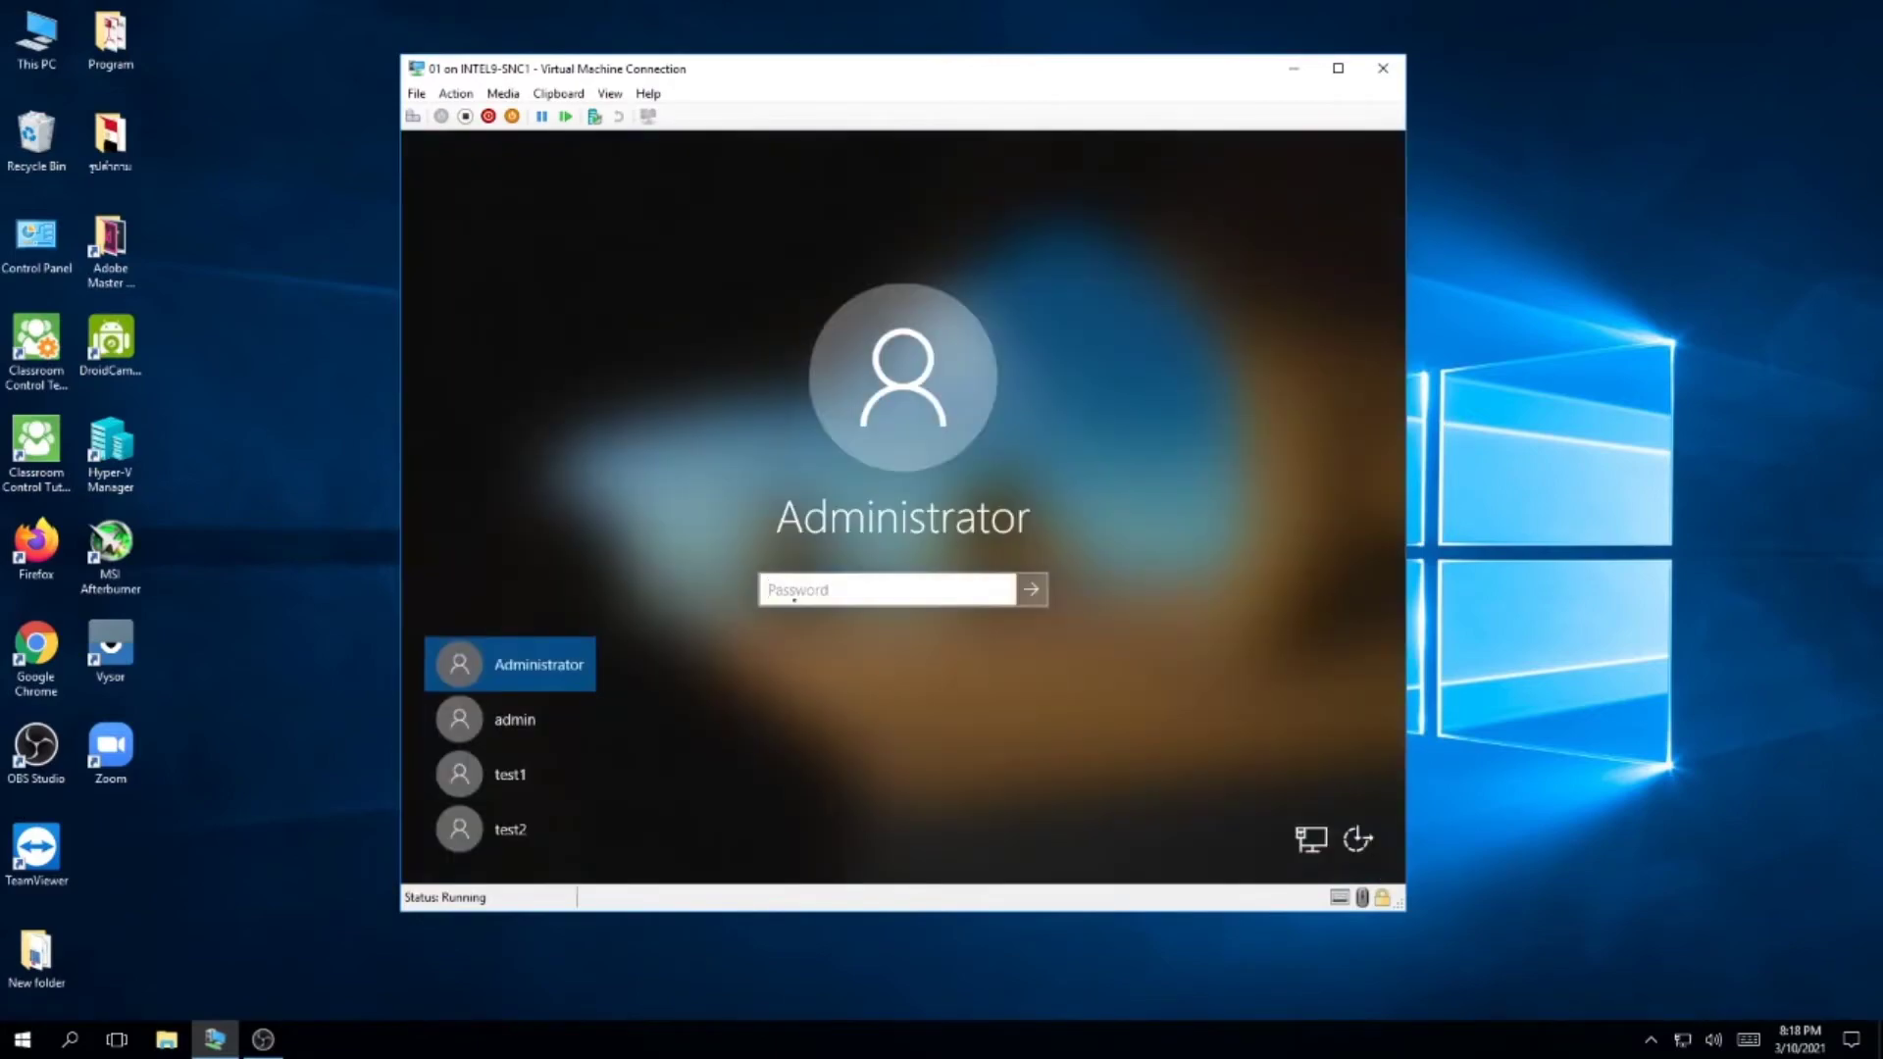
key("Return")
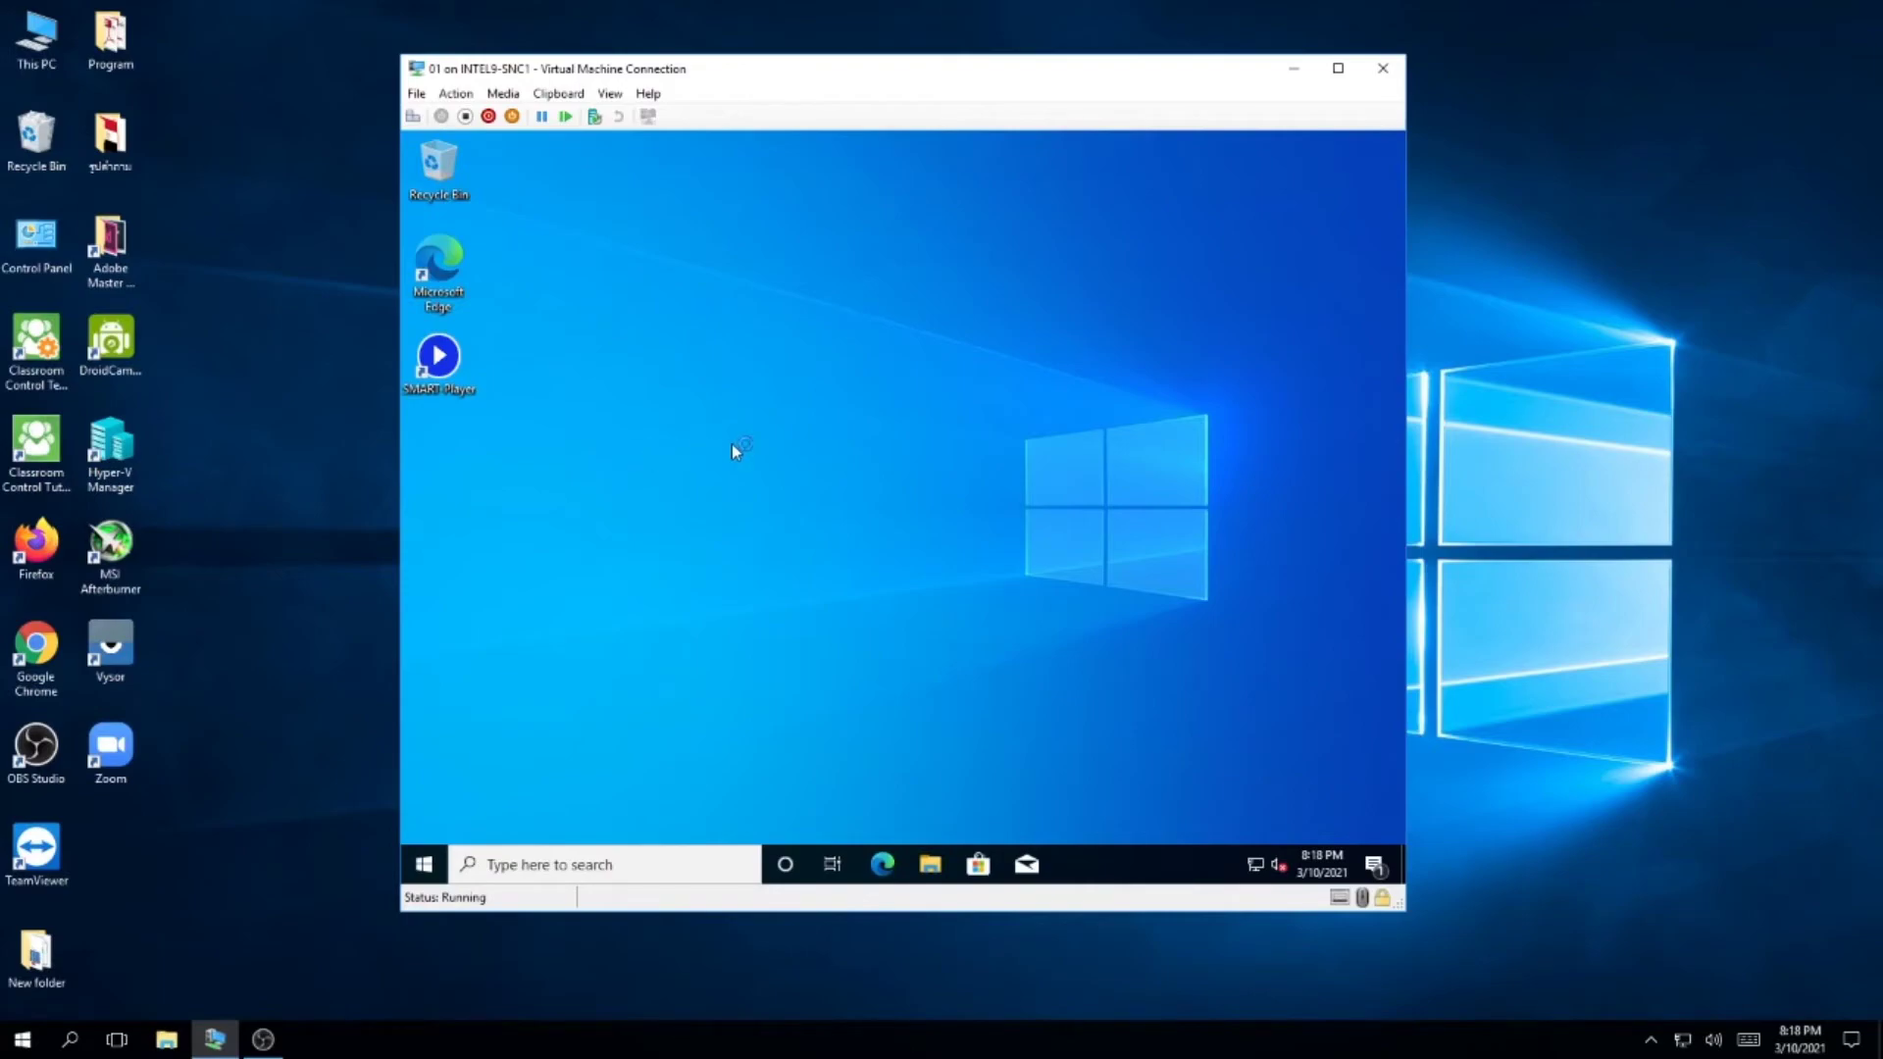
- Install SMART CONTROL 2.1.5 in English with all components from the SMART CONTROL Windows 10 folder in Downloads
left_click(929, 864)
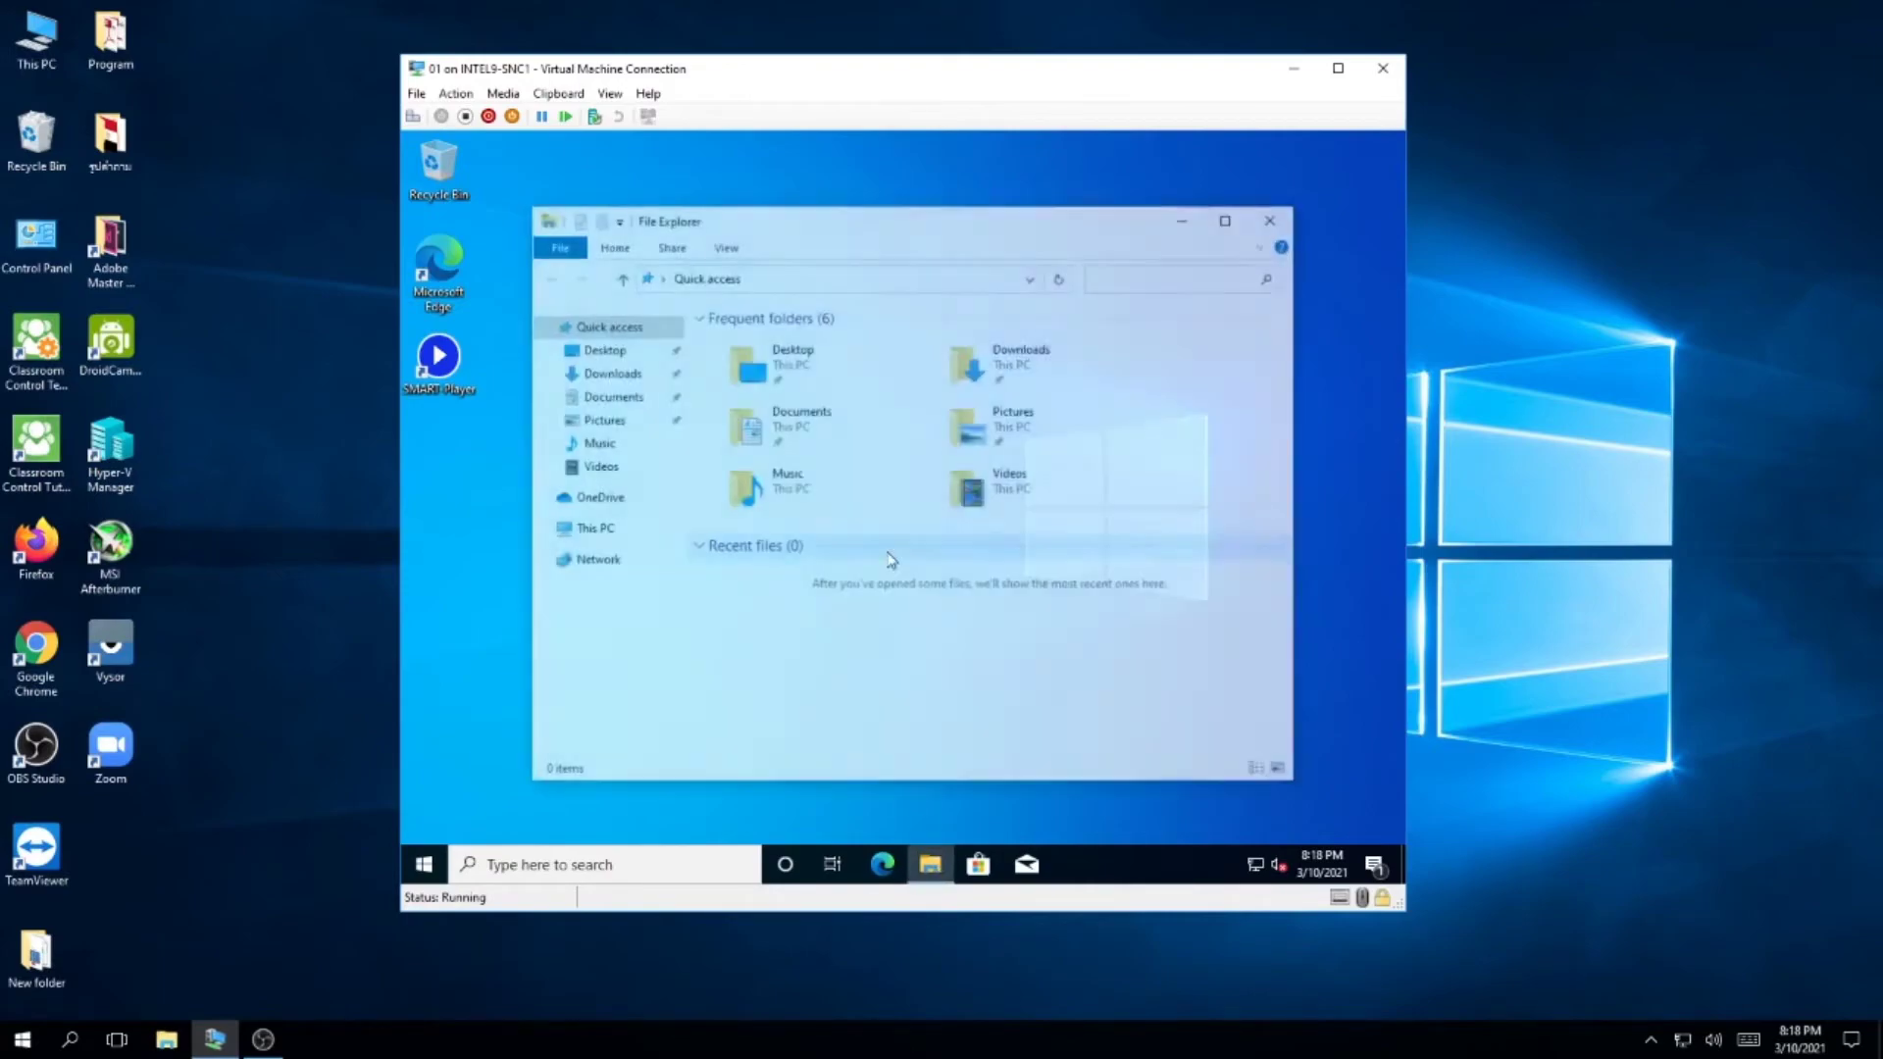
double_click(1022, 378)
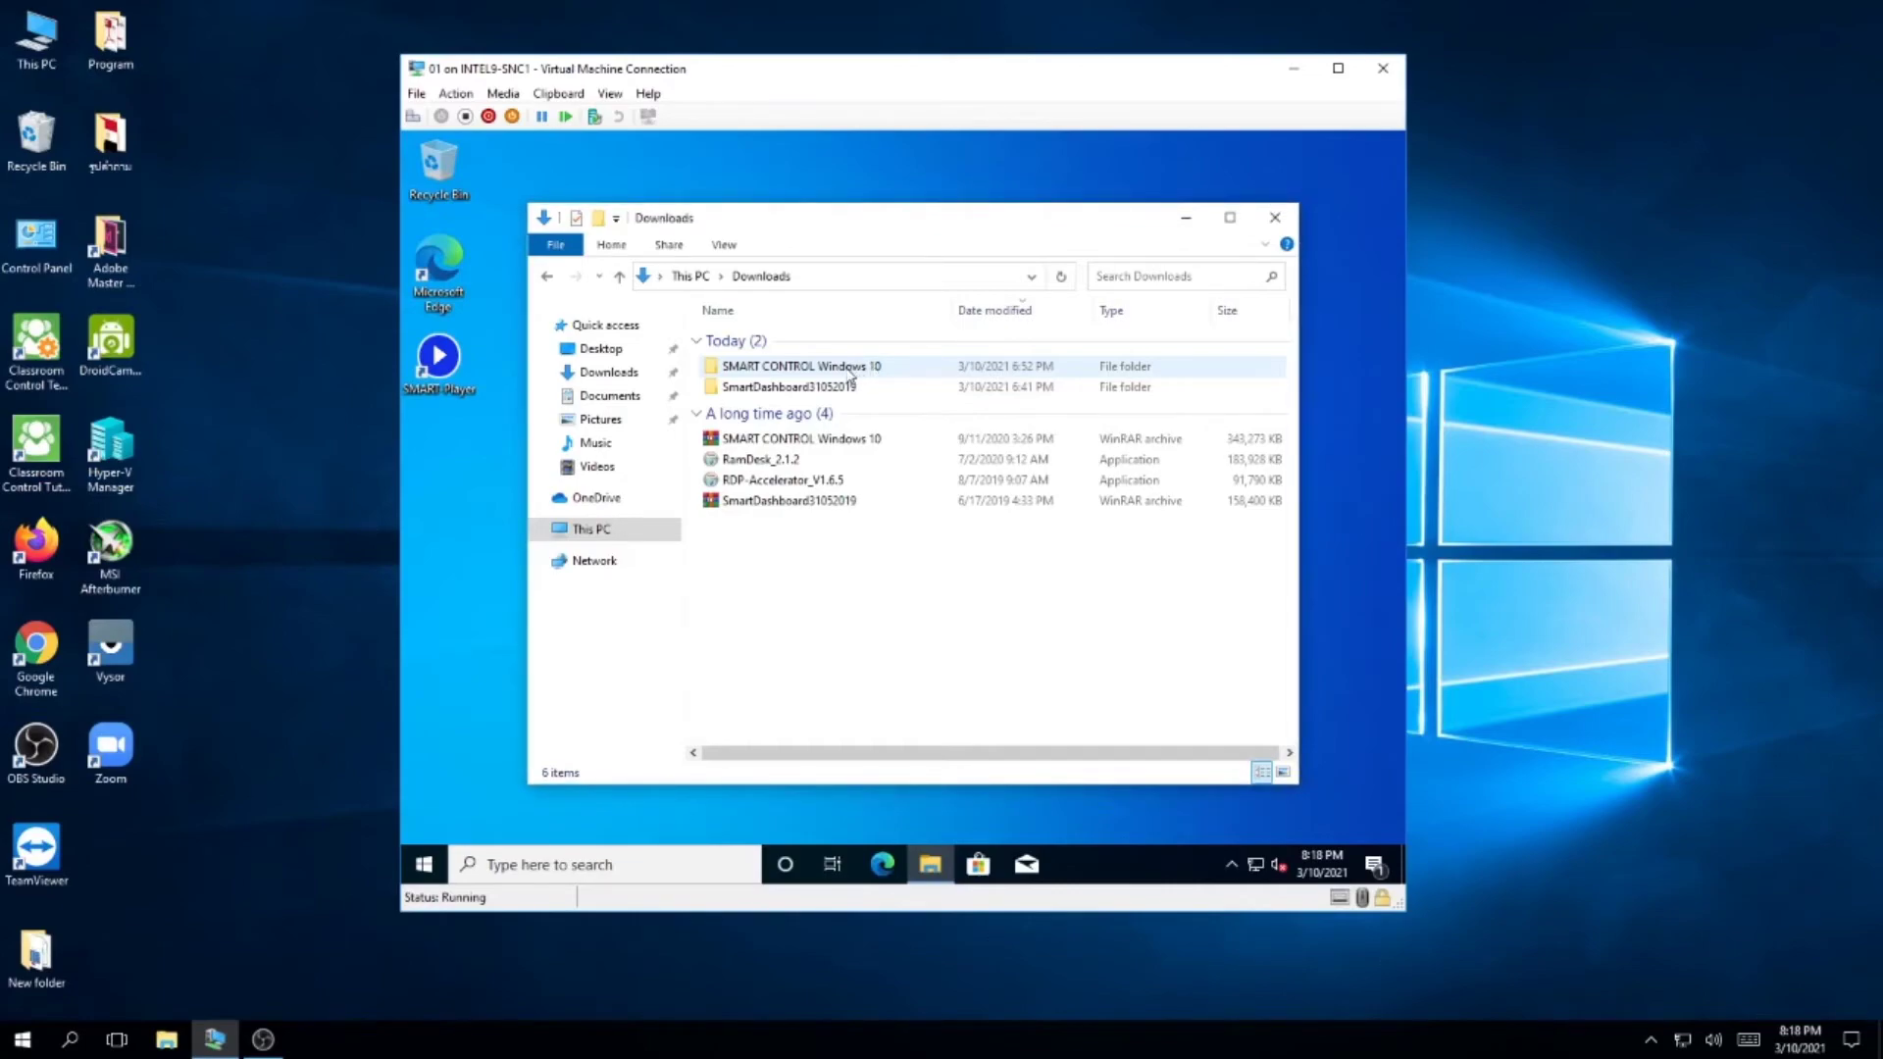
double_click(802, 369)
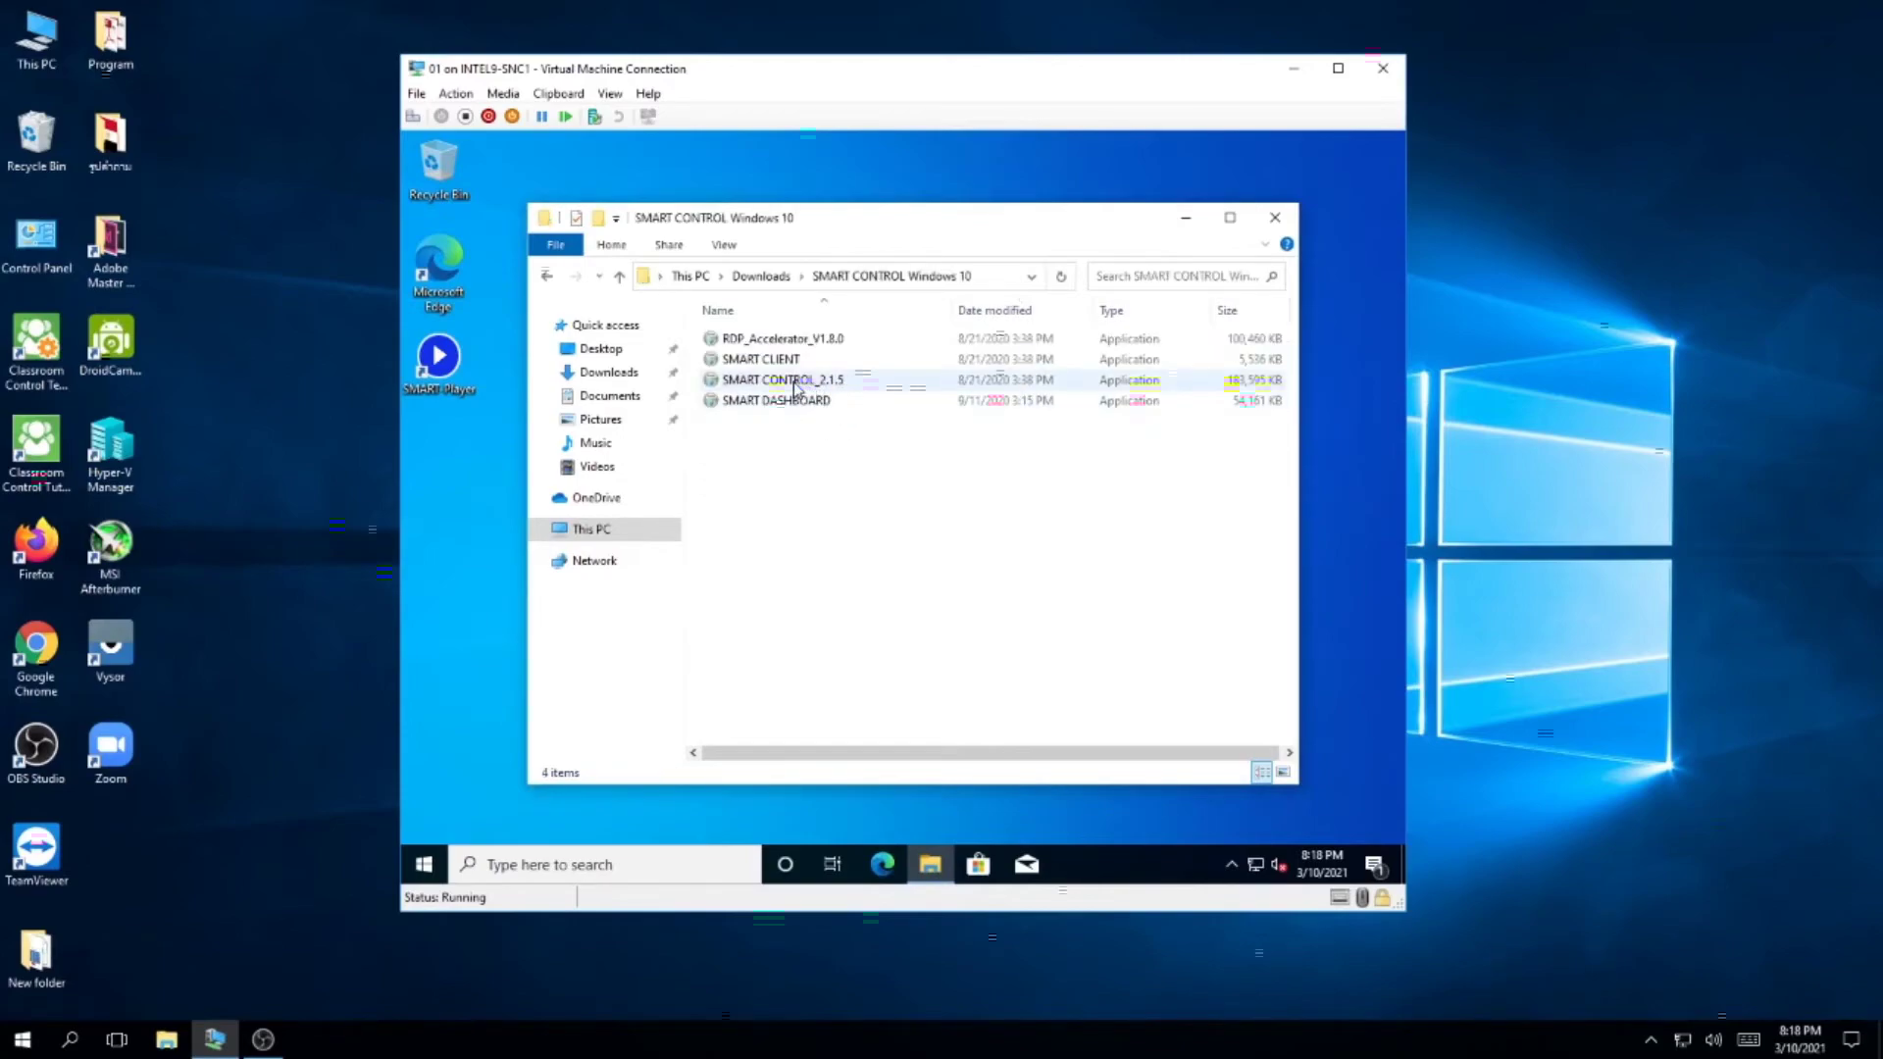
double_click(794, 384)
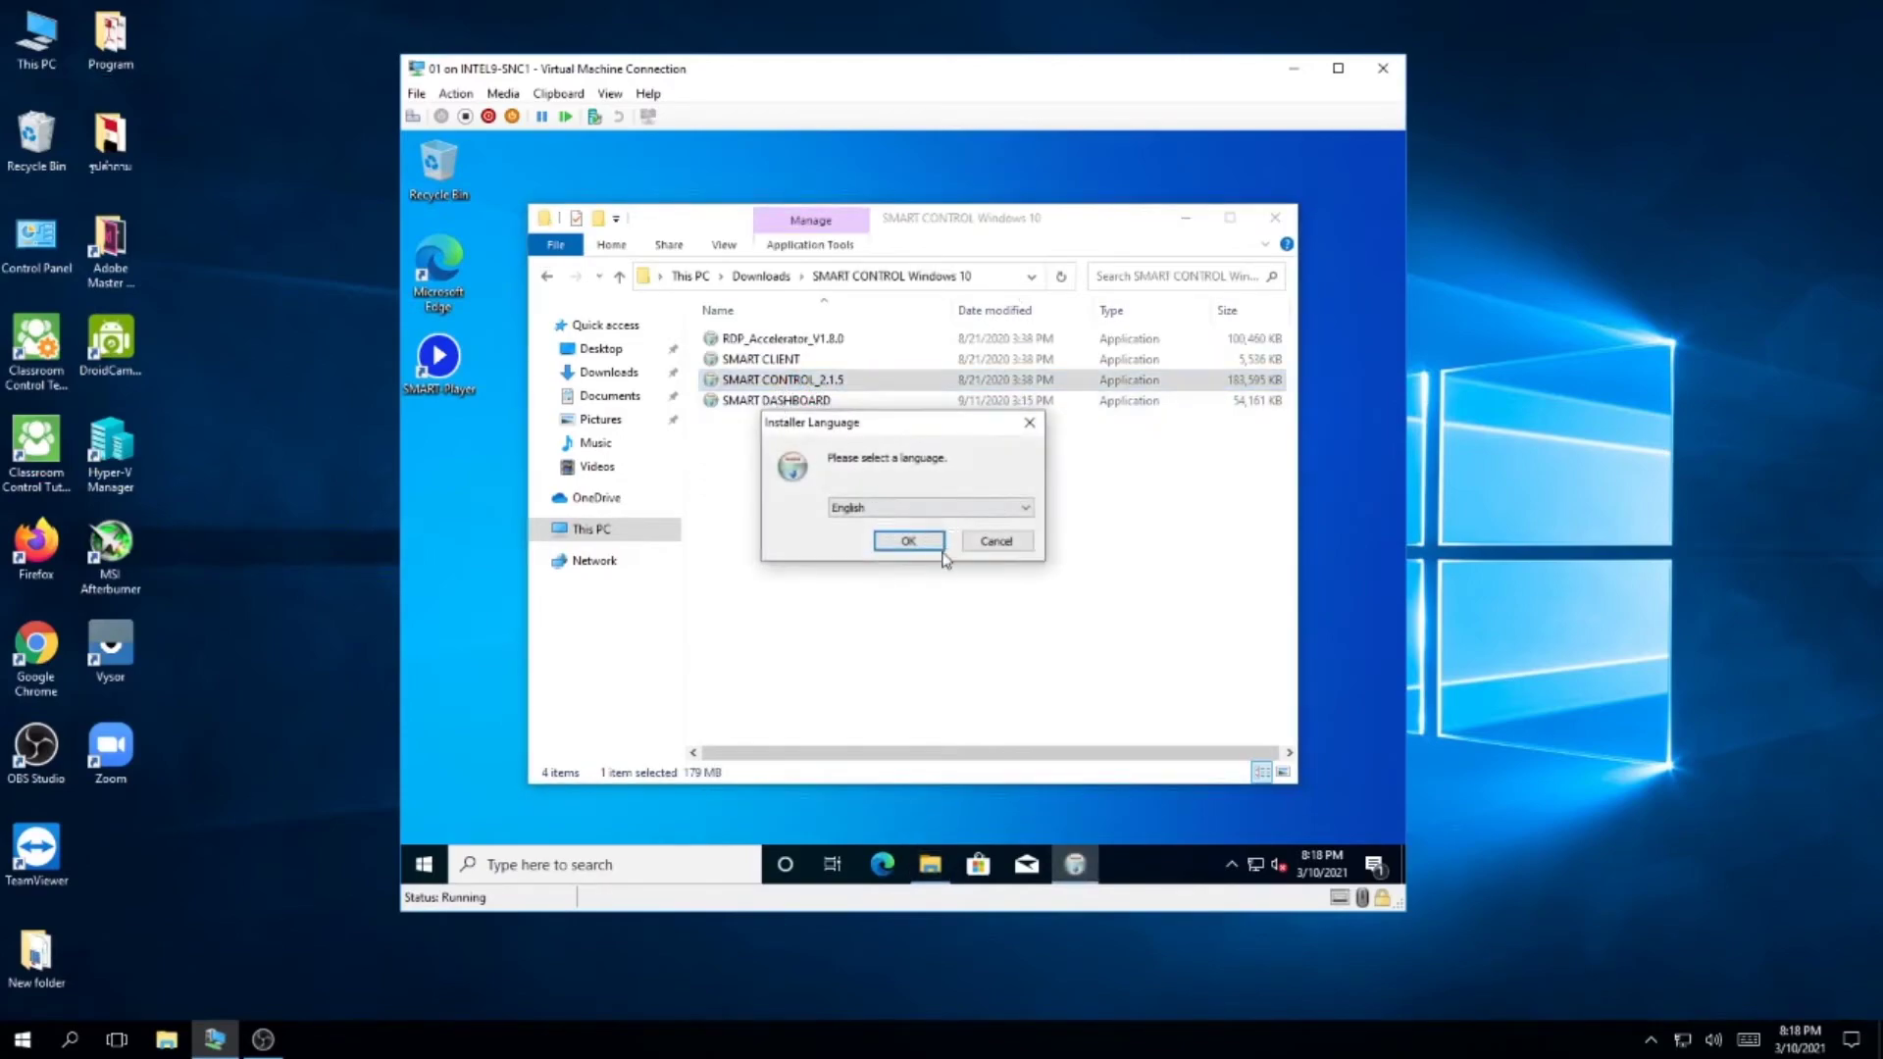
left_click(941, 551)
left_click(1015, 653)
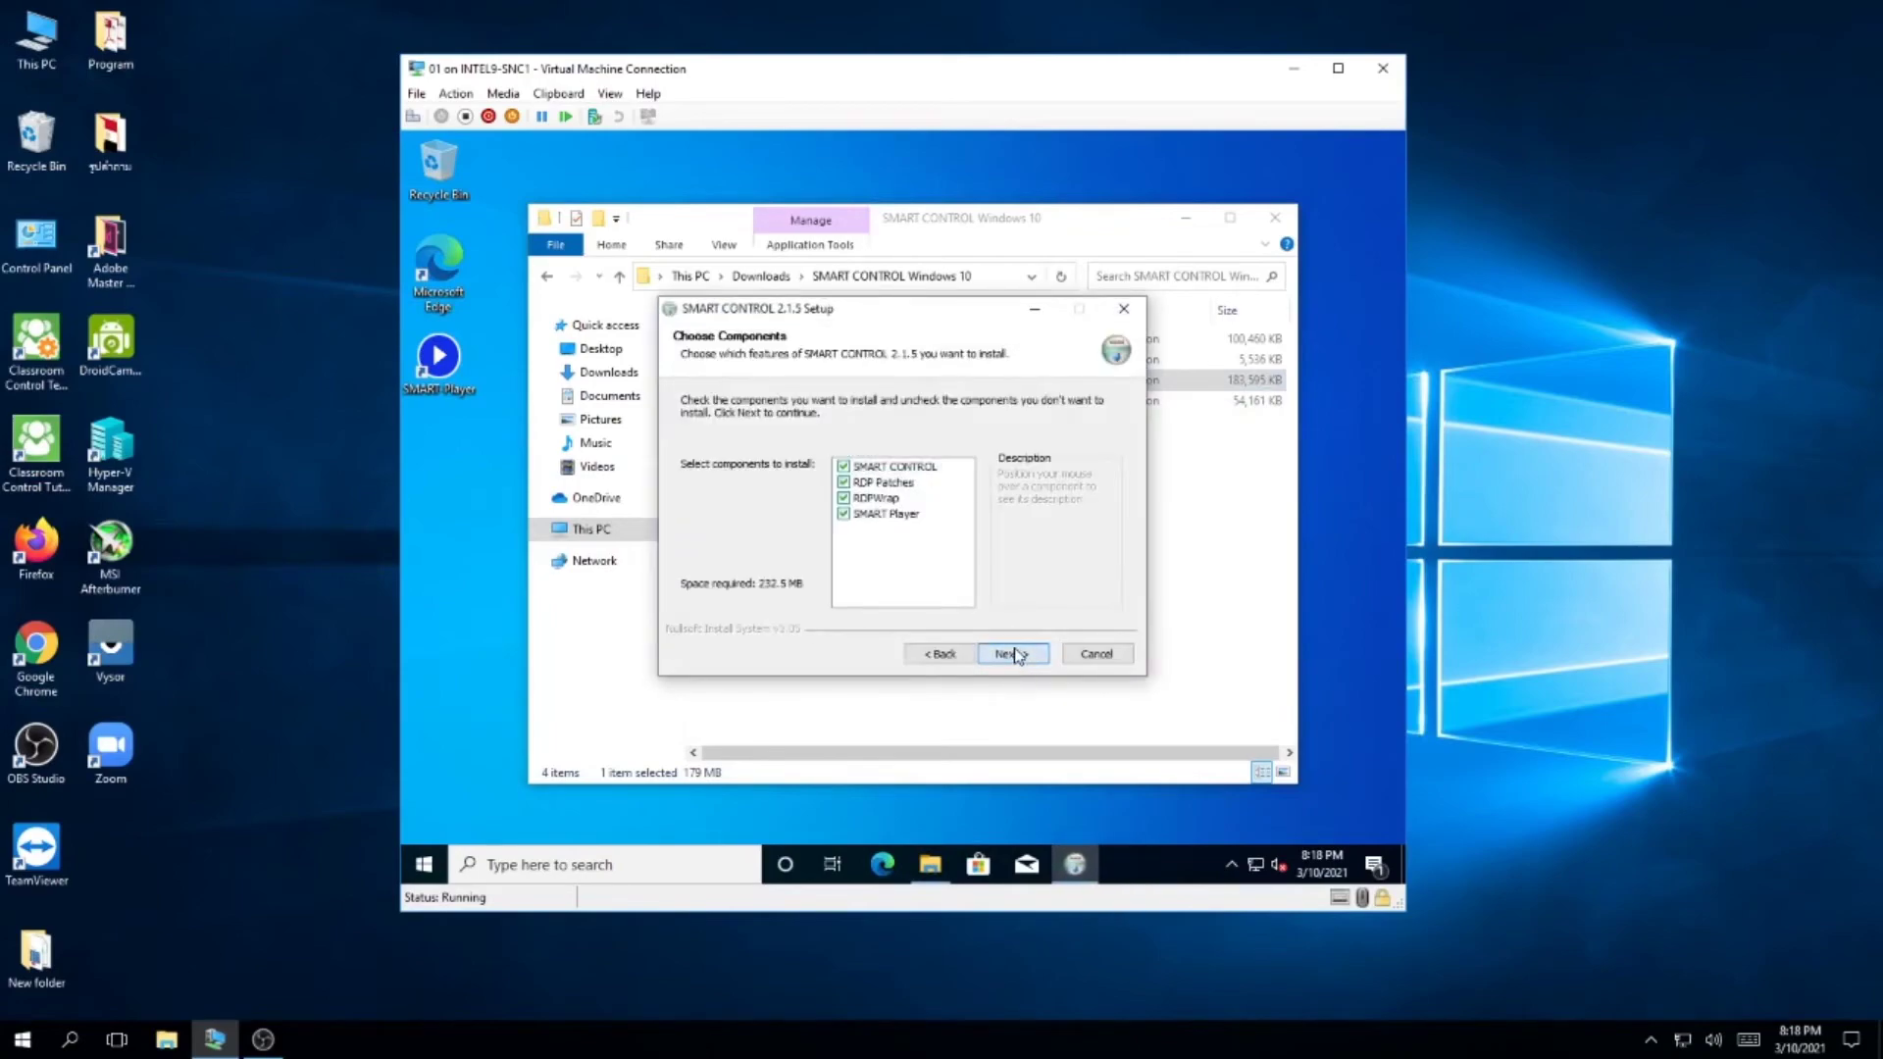
left_click(1015, 653)
left_click(1013, 652)
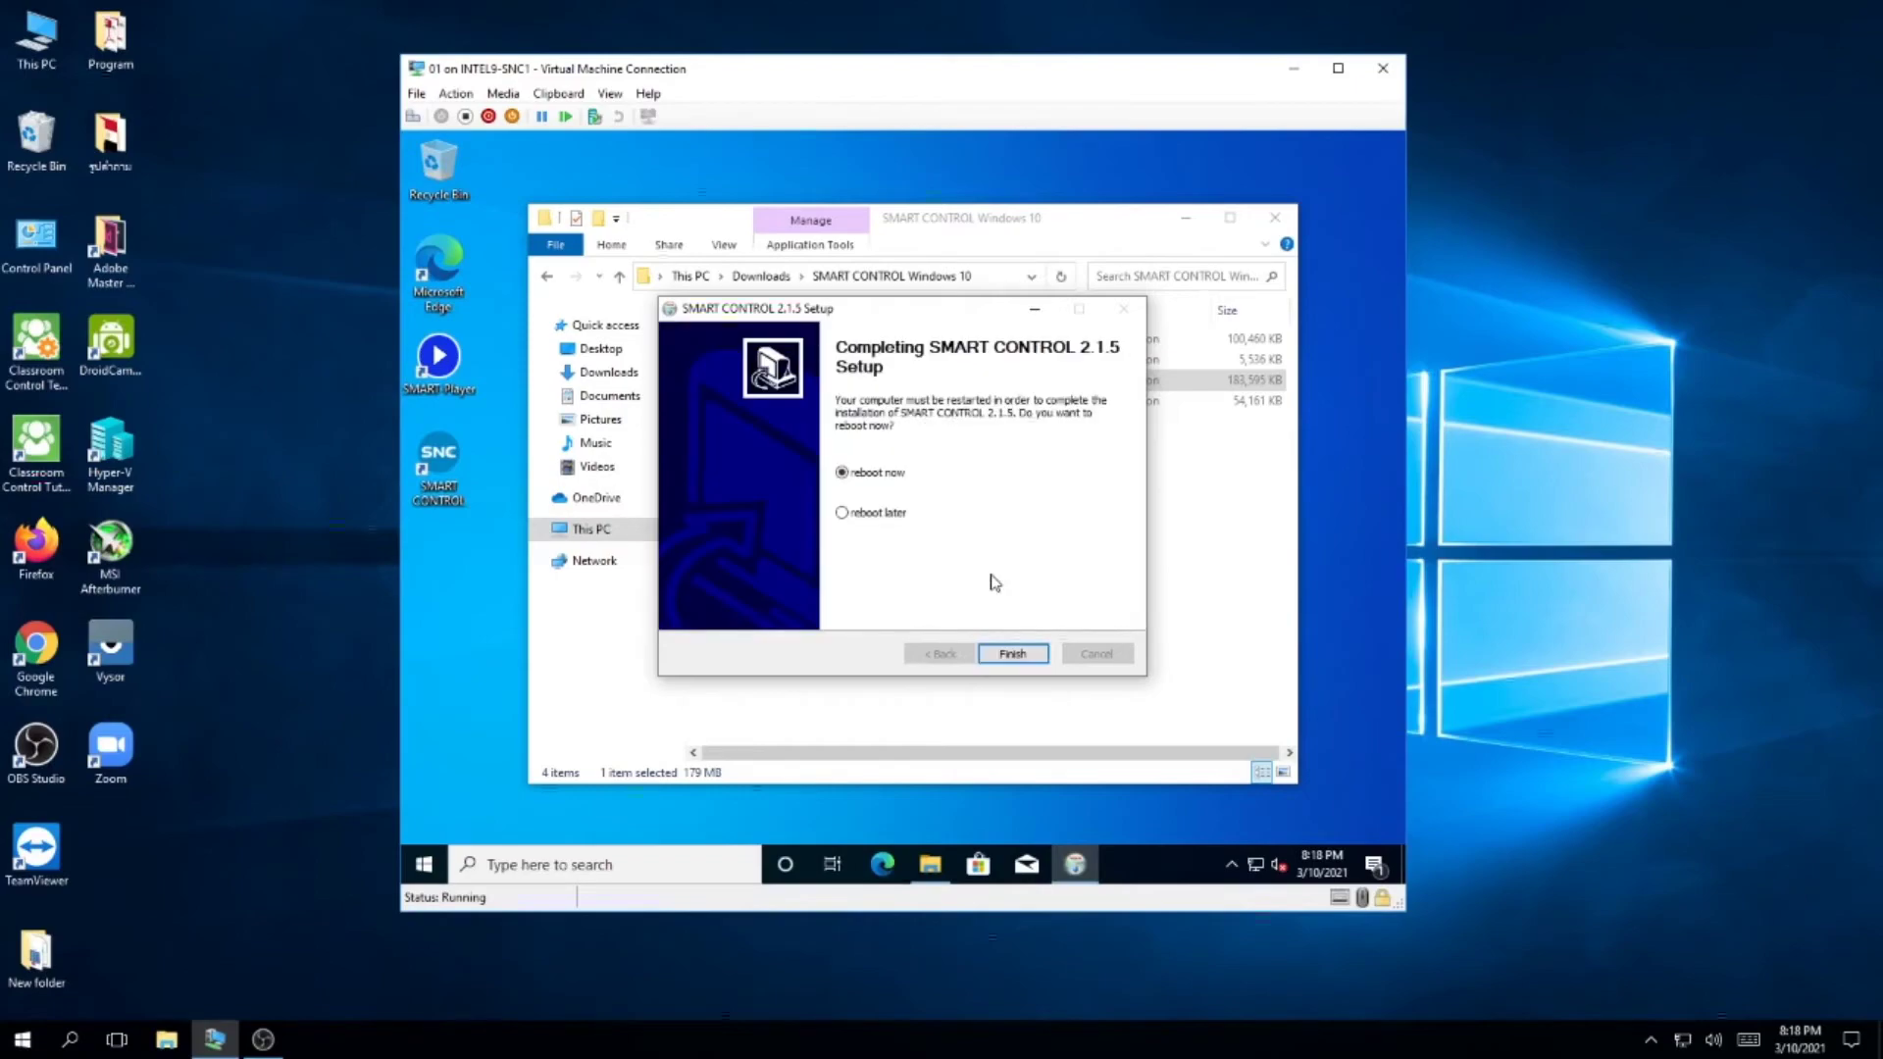
- Finish the SMART CONTROL setup with an immediate reboot and sign in with the Administrator account password
left_click(1013, 654)
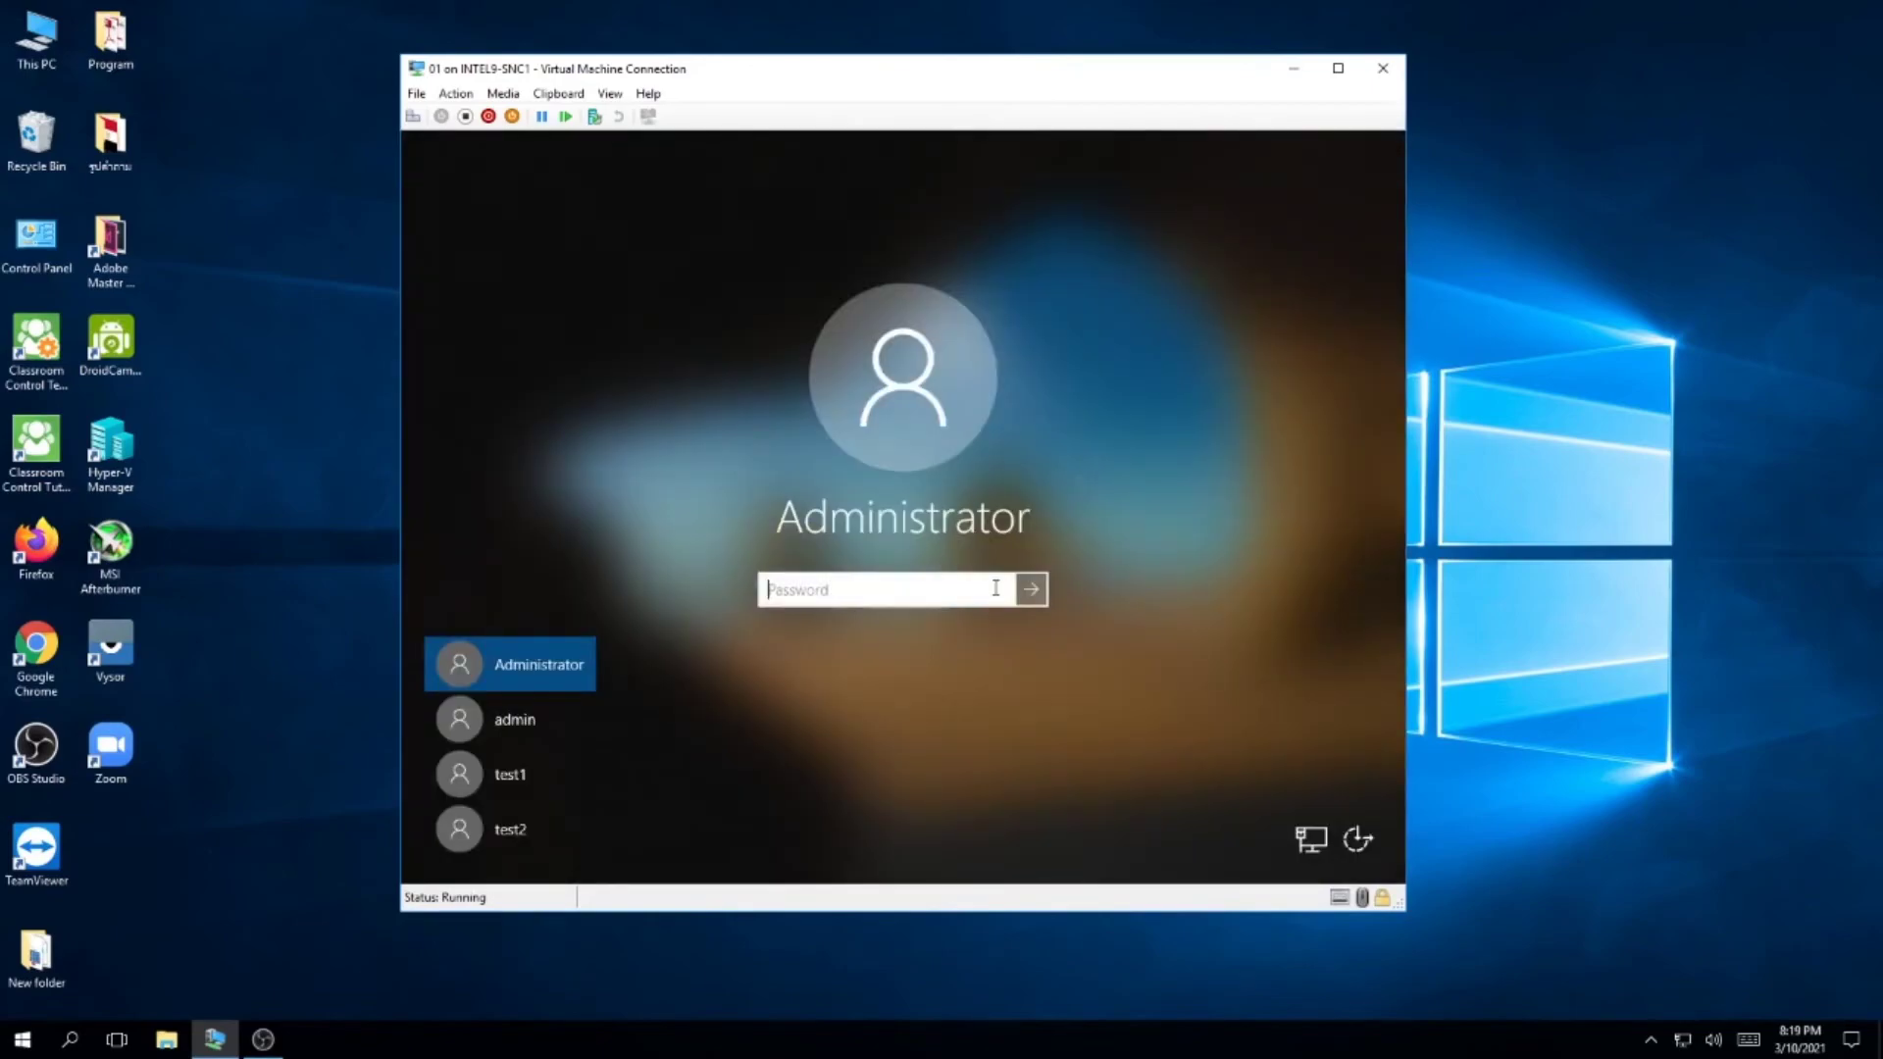
type("••")
key("Return")
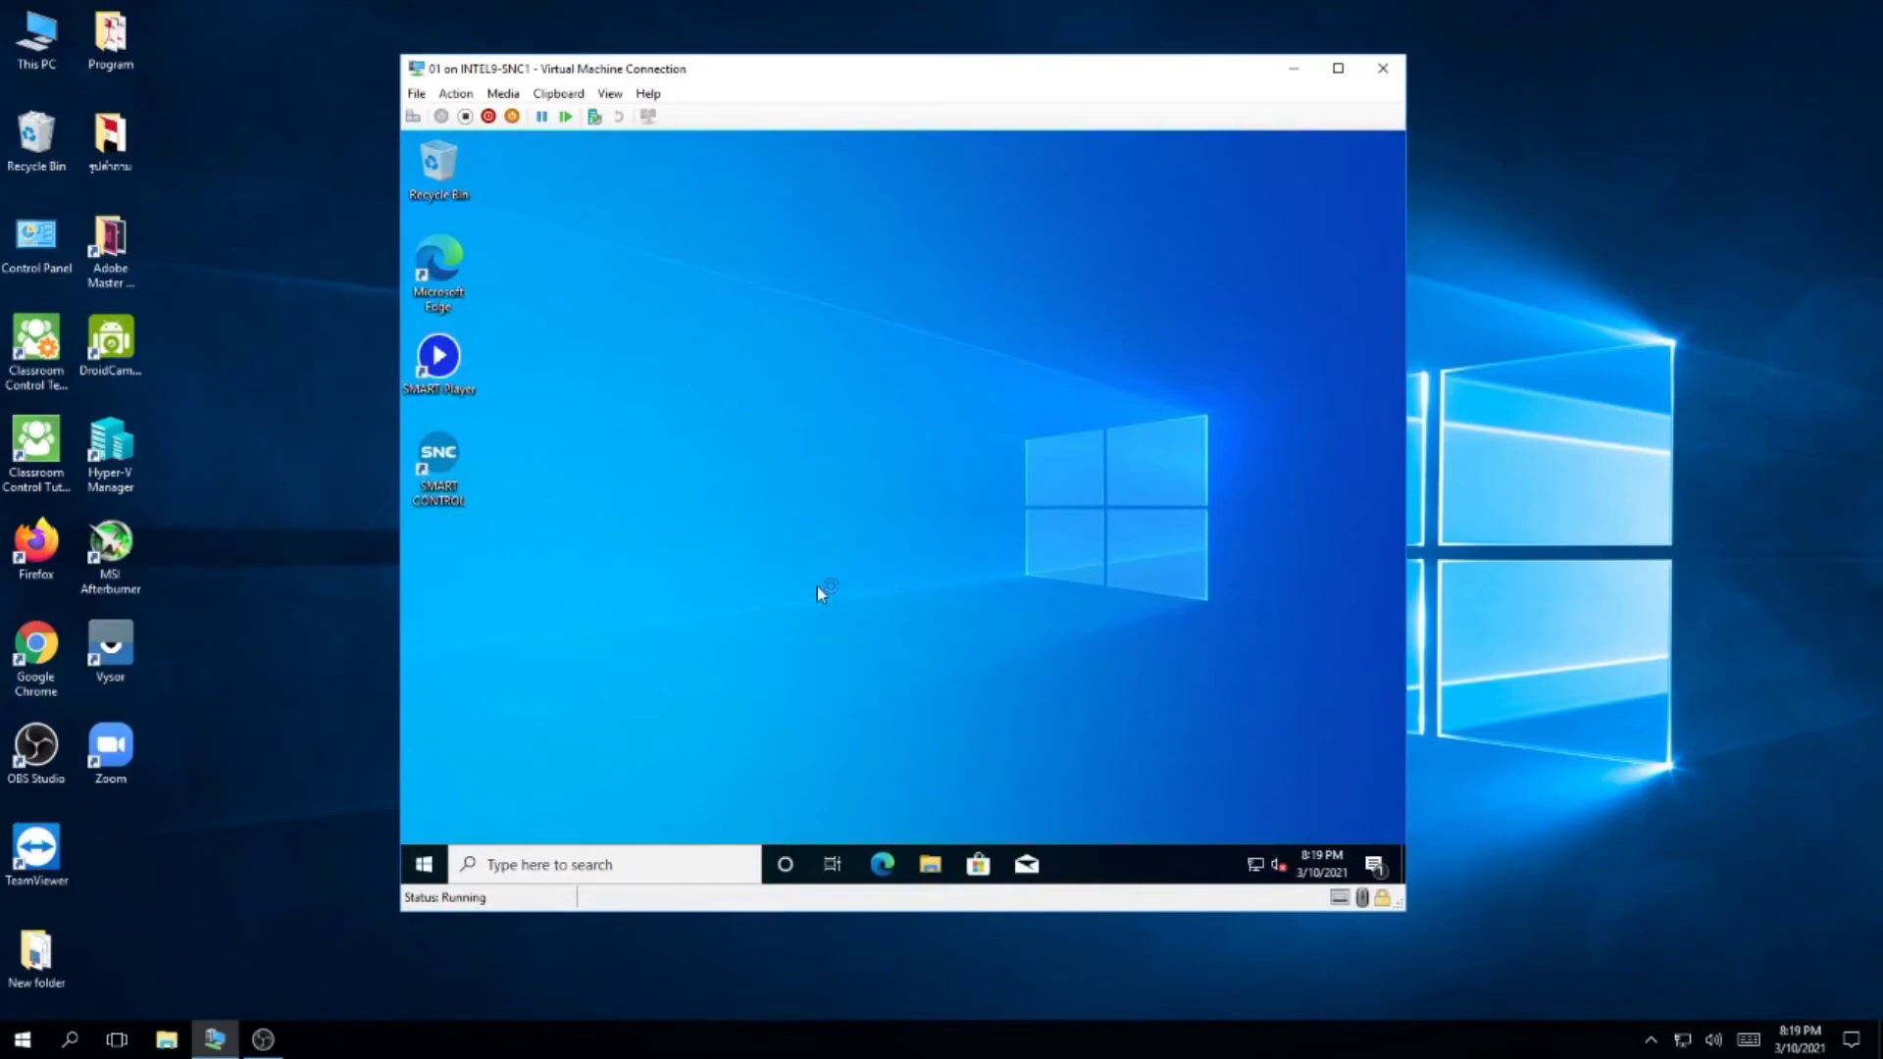
- Reopen the SMART CONTROL Windows 10 folder in Downloads and install SMART DASHBOARD 2.3.7 from it
left_click(932, 868)
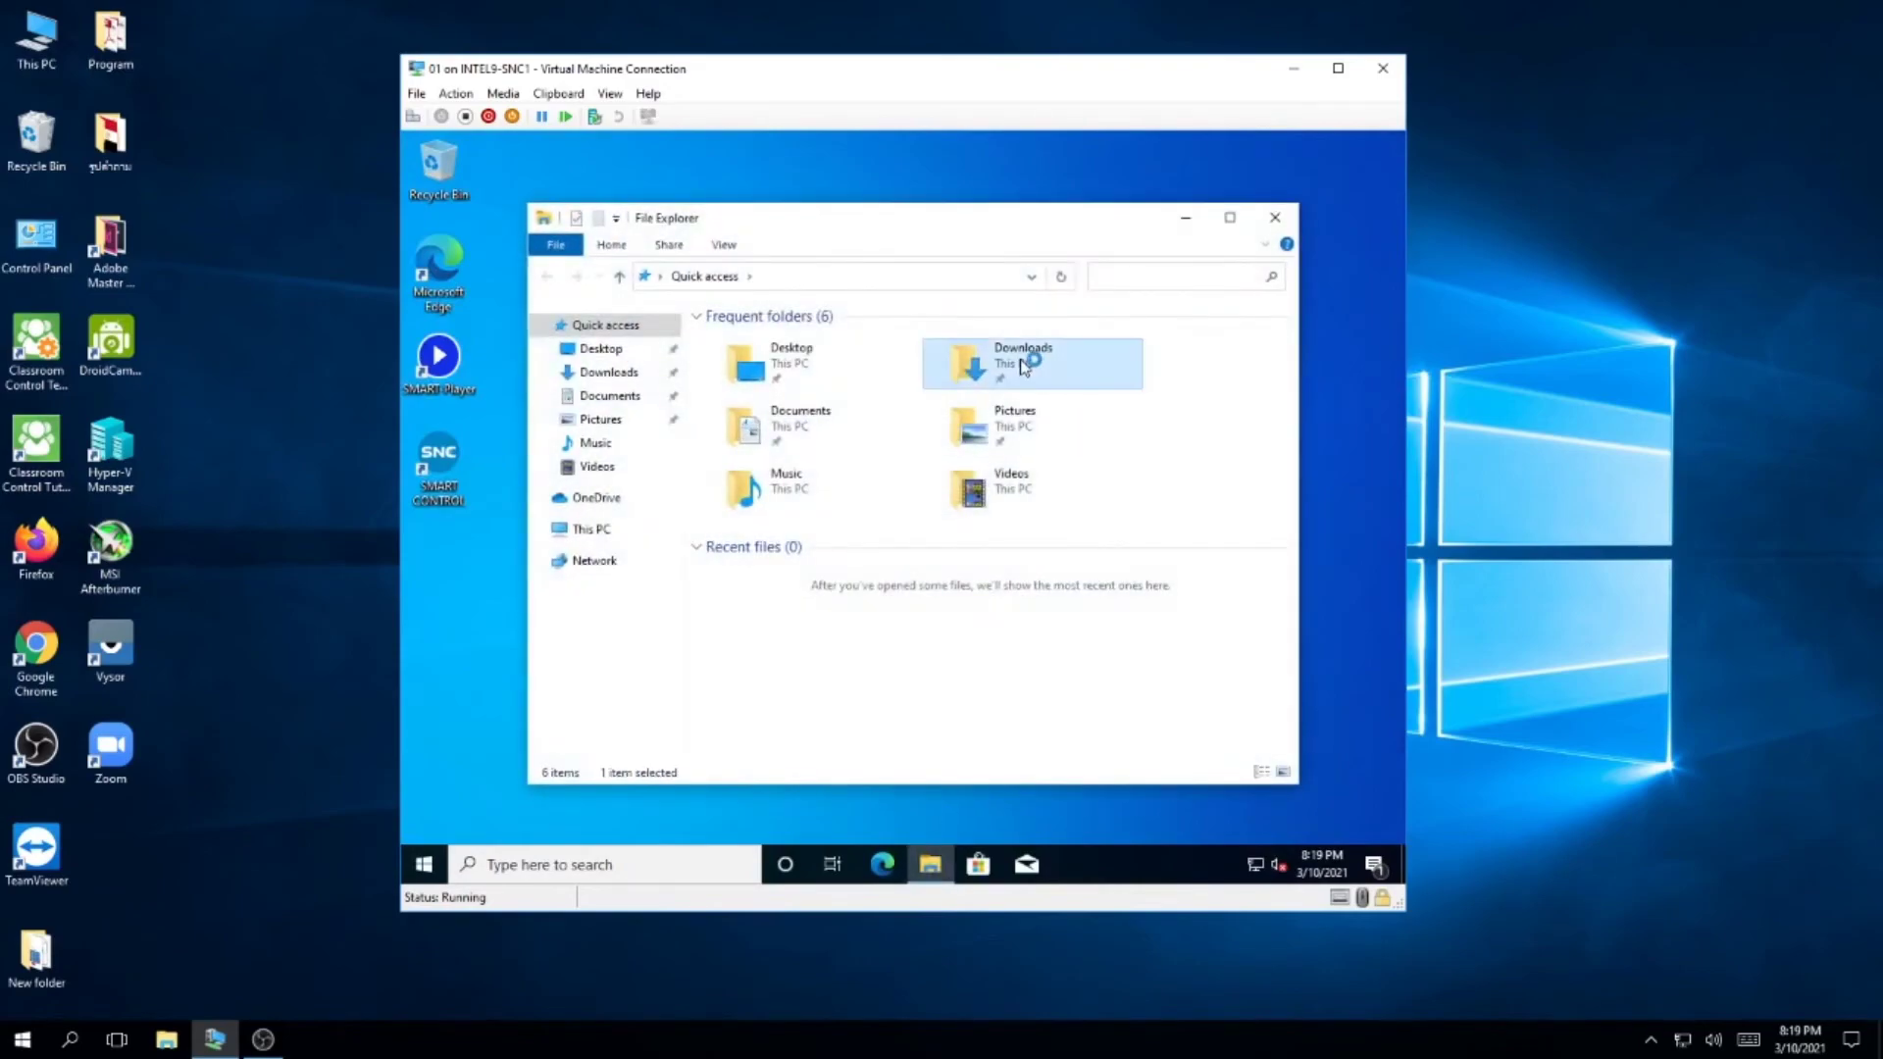
double_click(1007, 378)
double_click(852, 375)
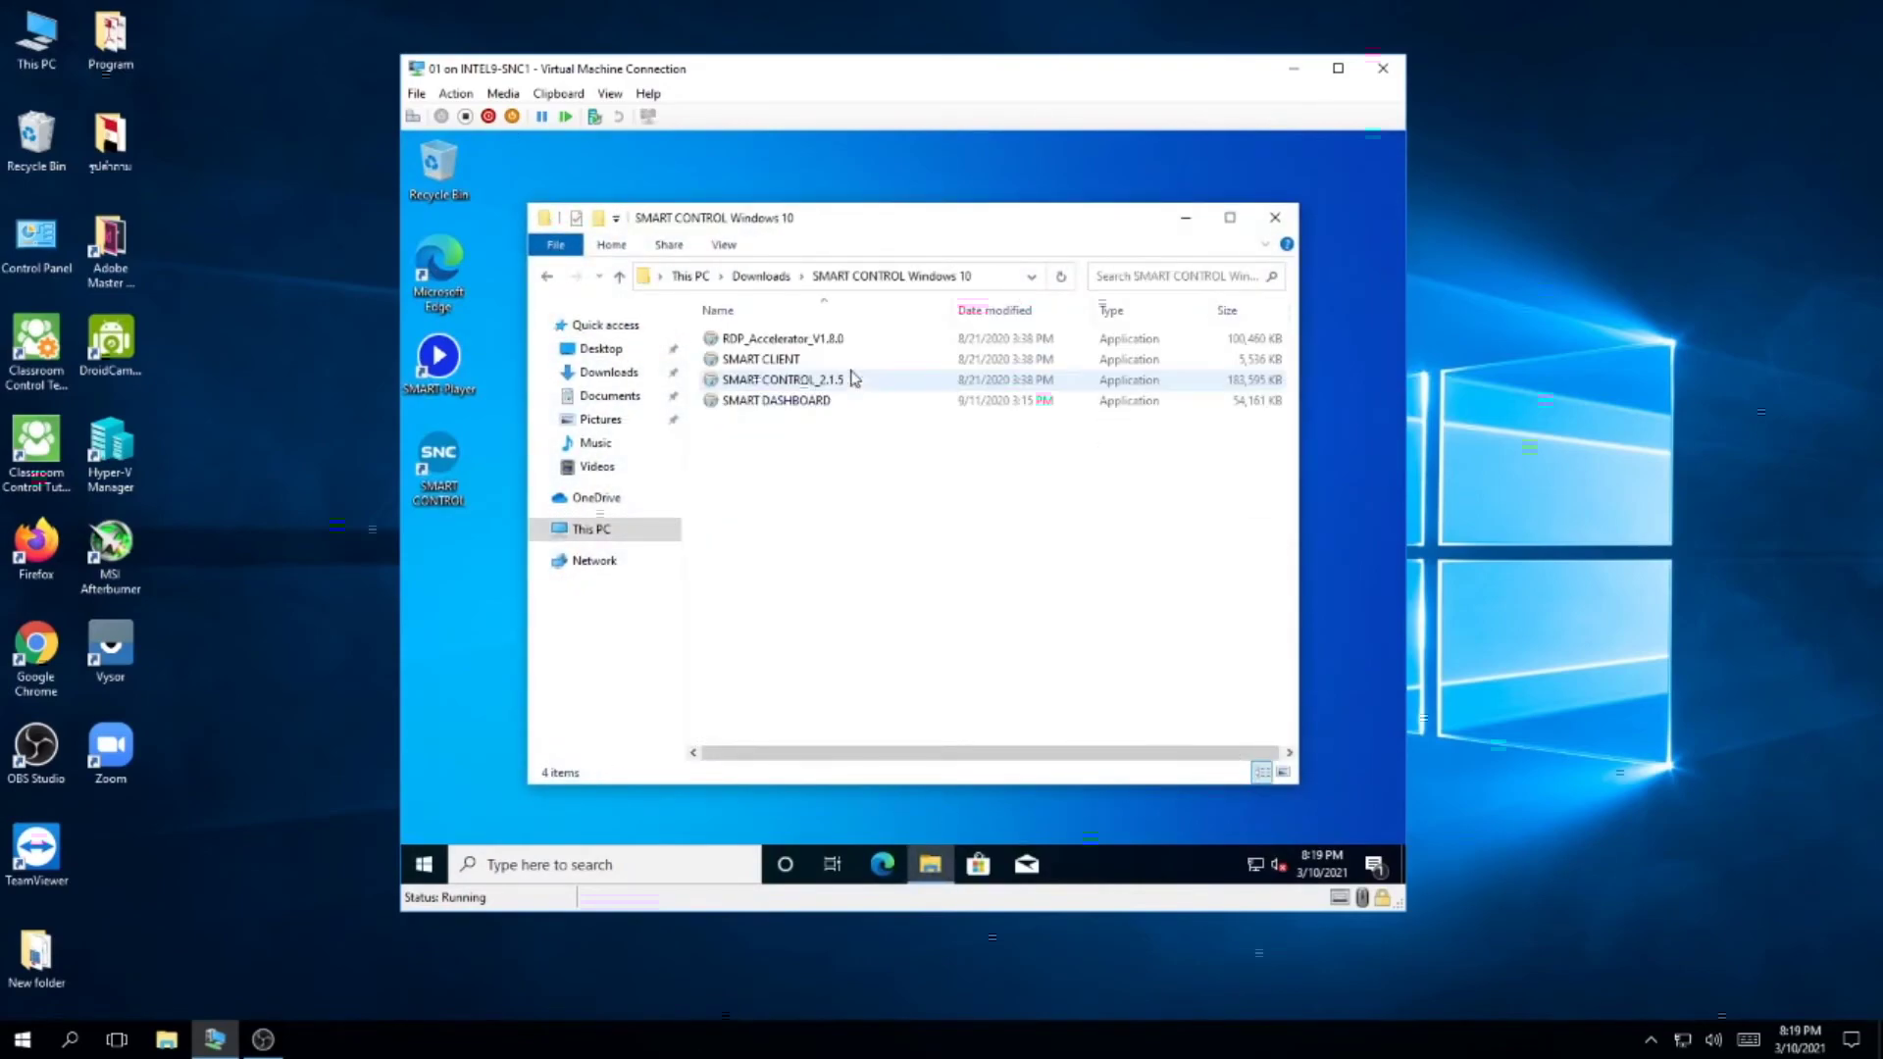
double_click(825, 402)
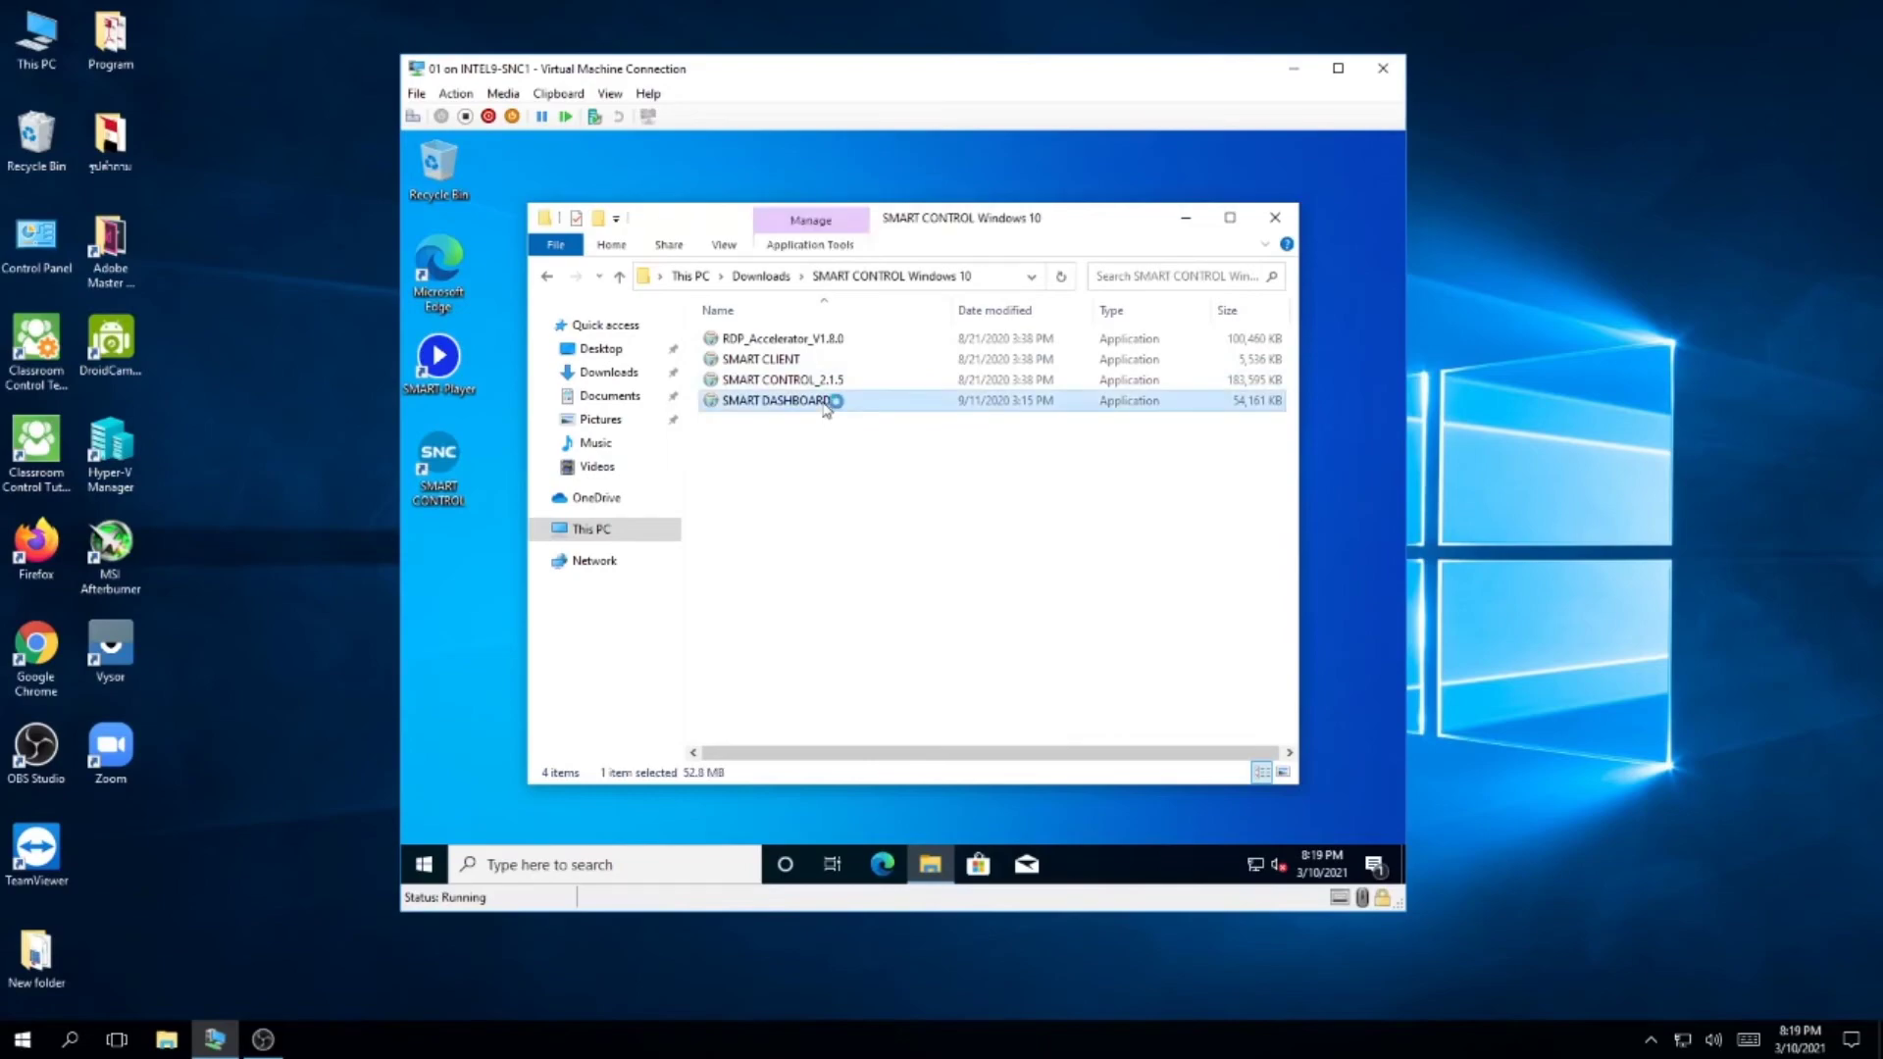
left_click(1010, 653)
left_click(1006, 657)
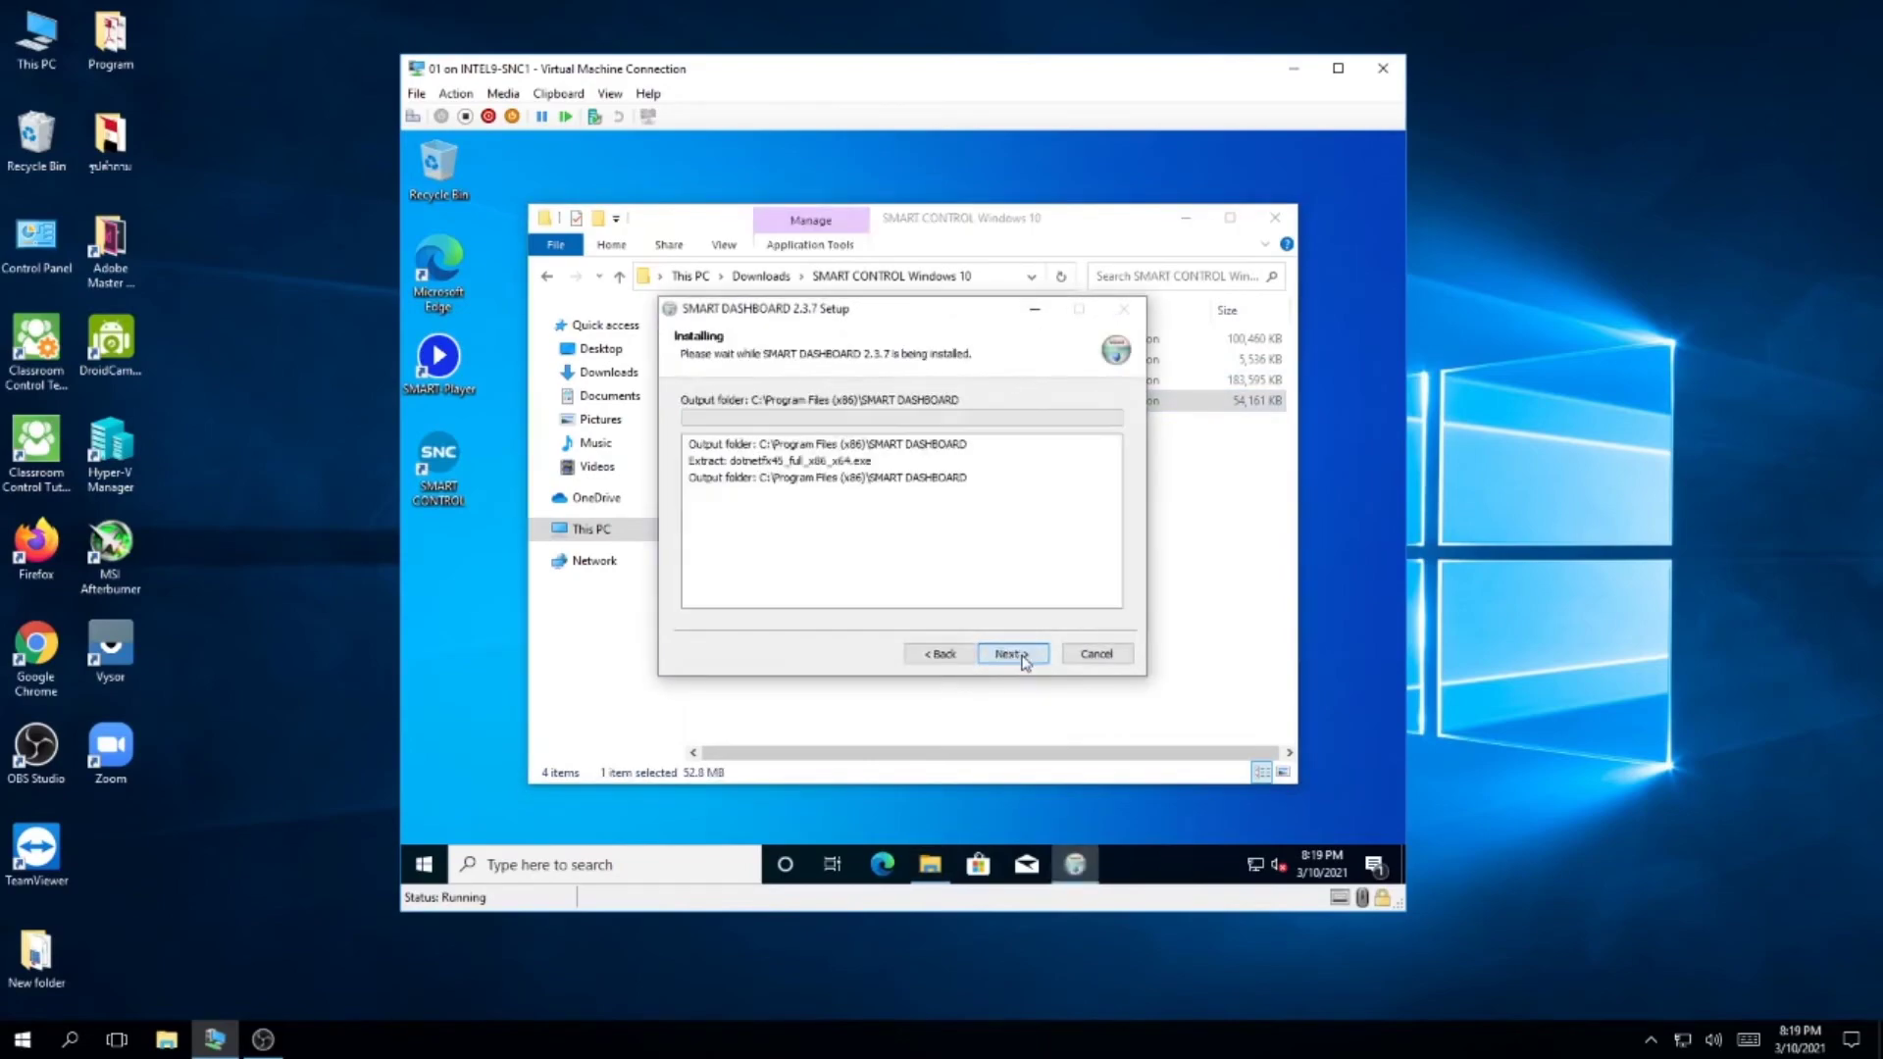
left_click(1016, 654)
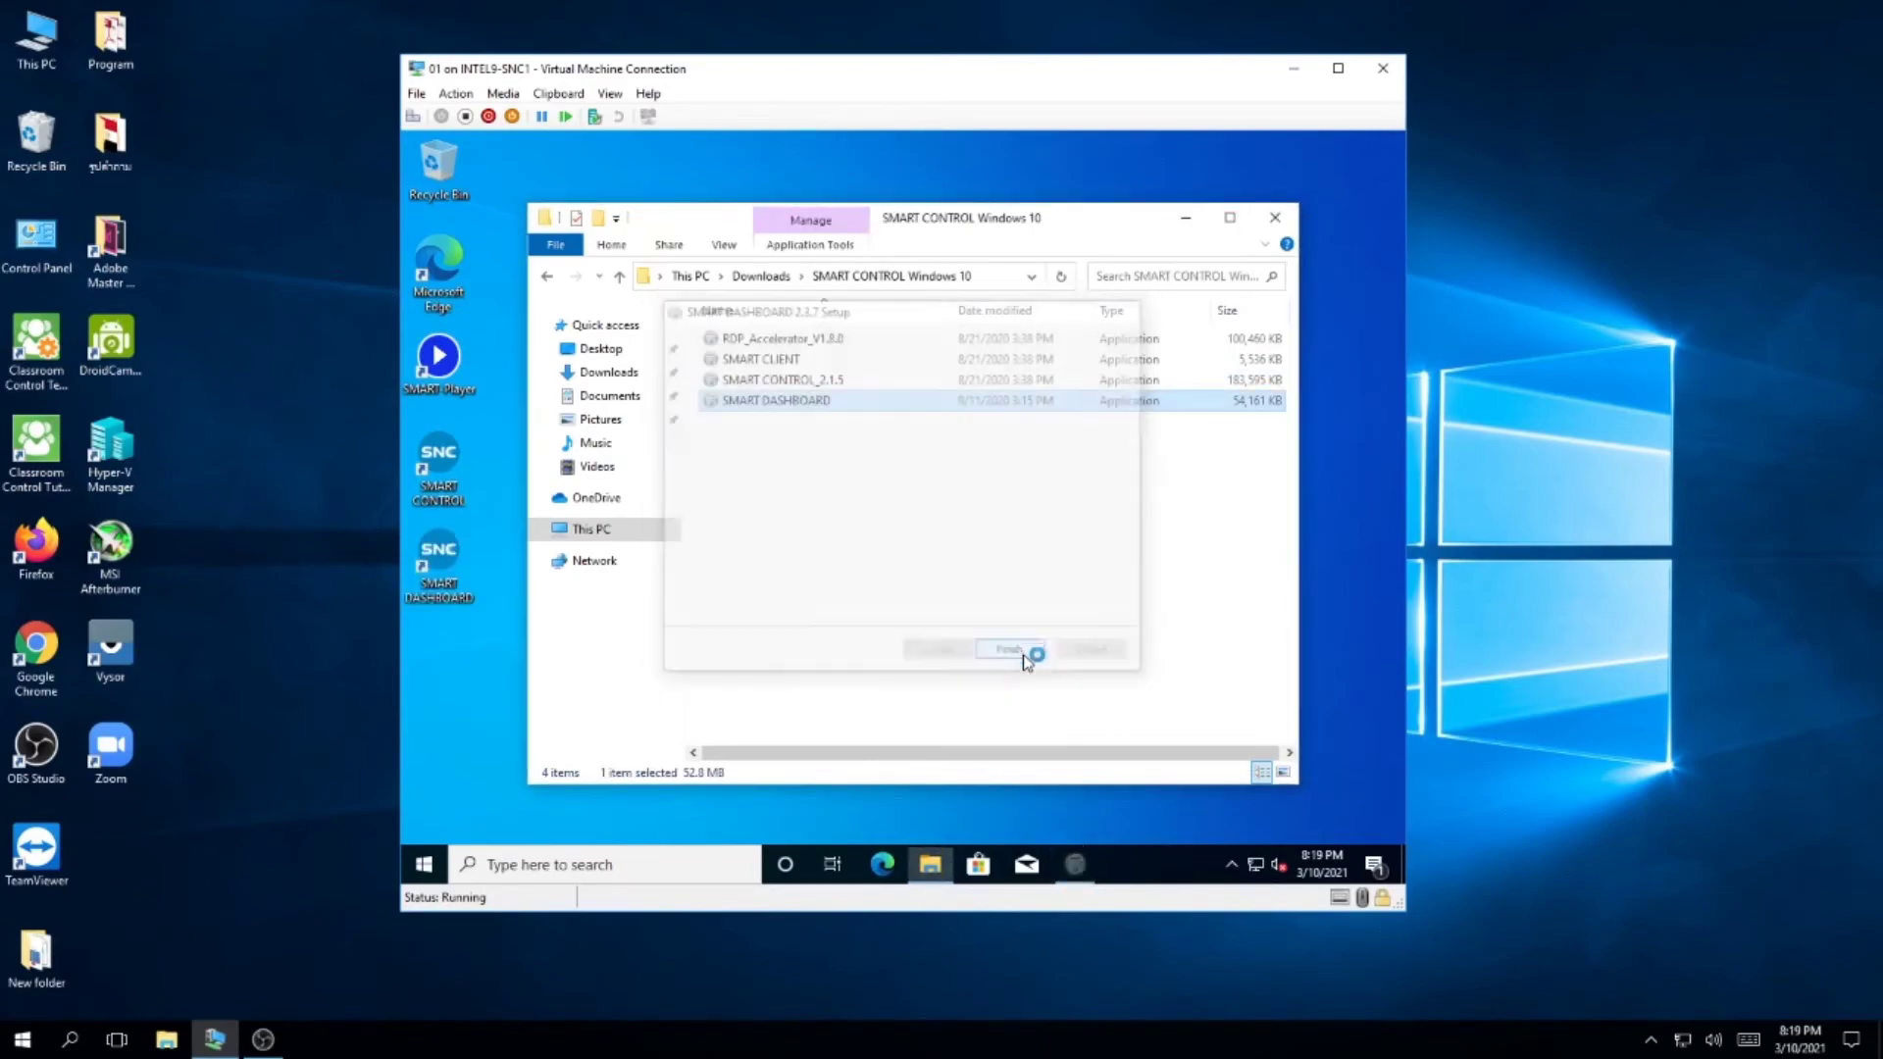
- Install SMART CLIENT 2.2.2 from the same folder and finish its setup
left_click(784, 360)
double_click(795, 366)
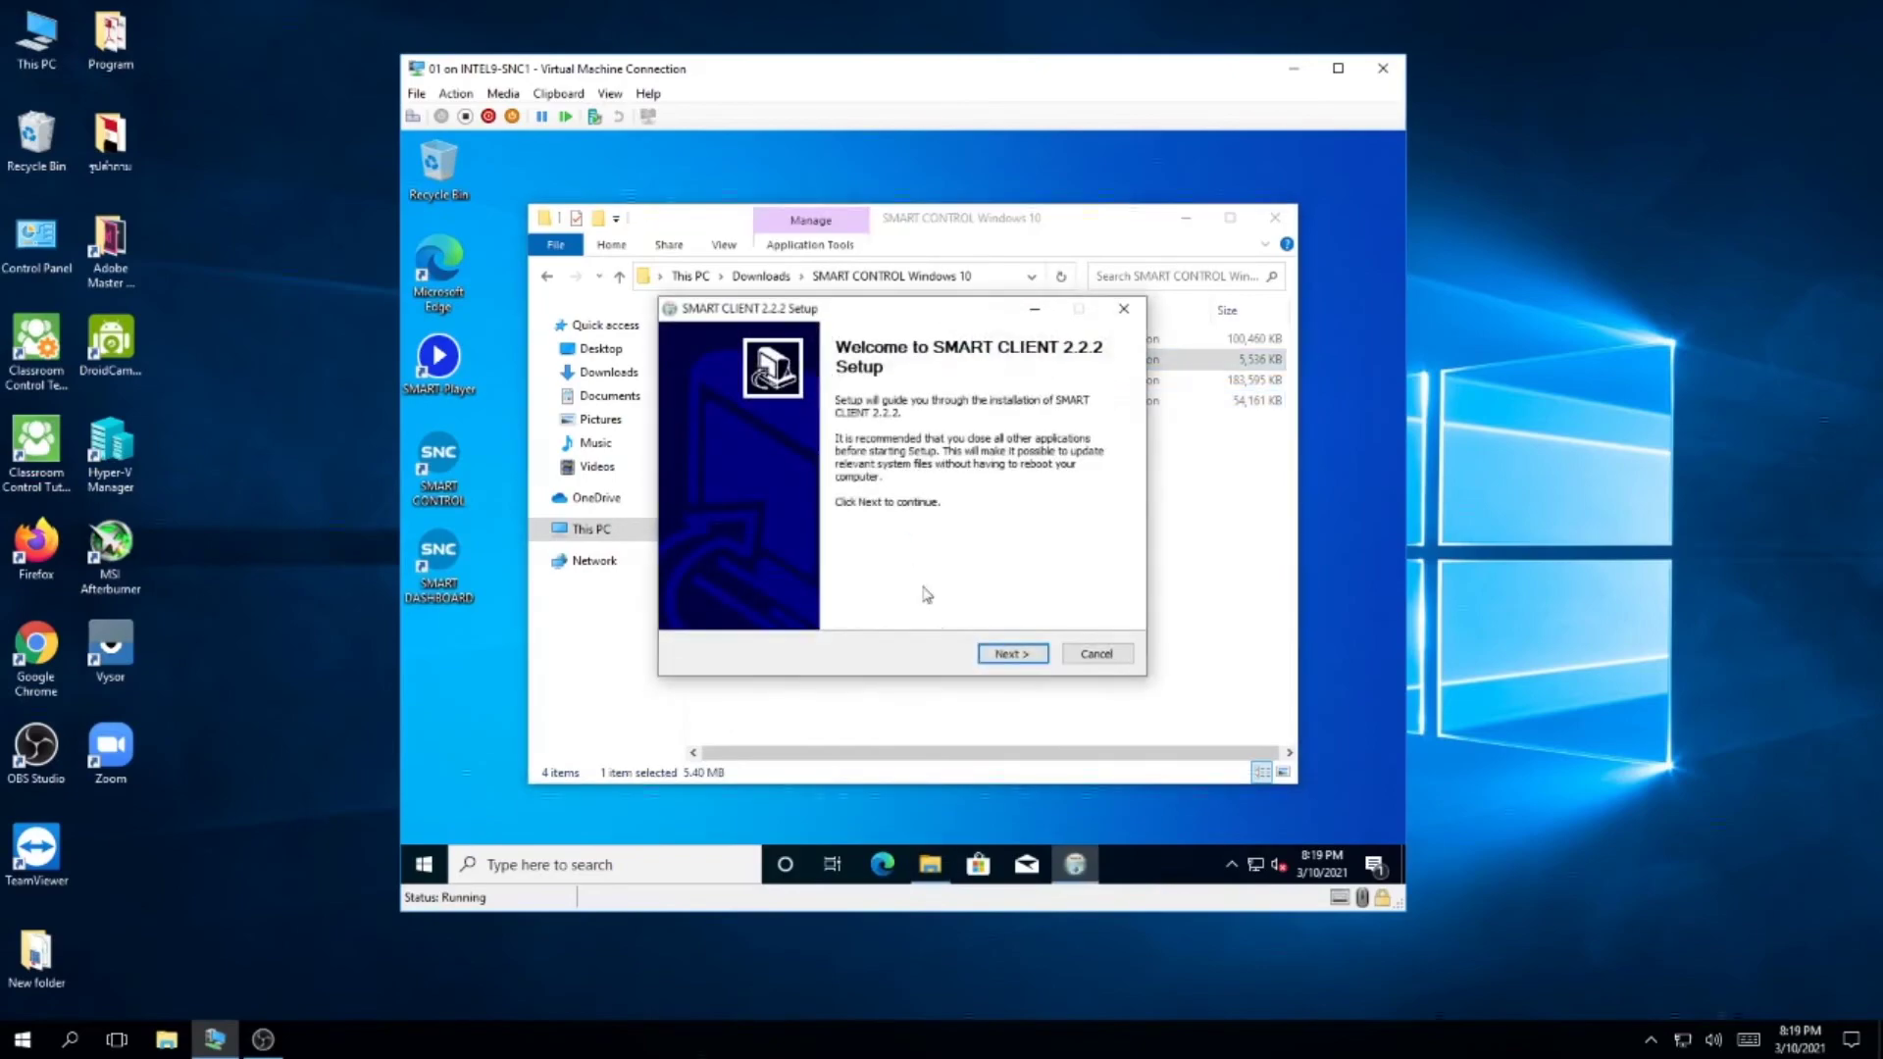
left_click(1010, 653)
left_click(1016, 655)
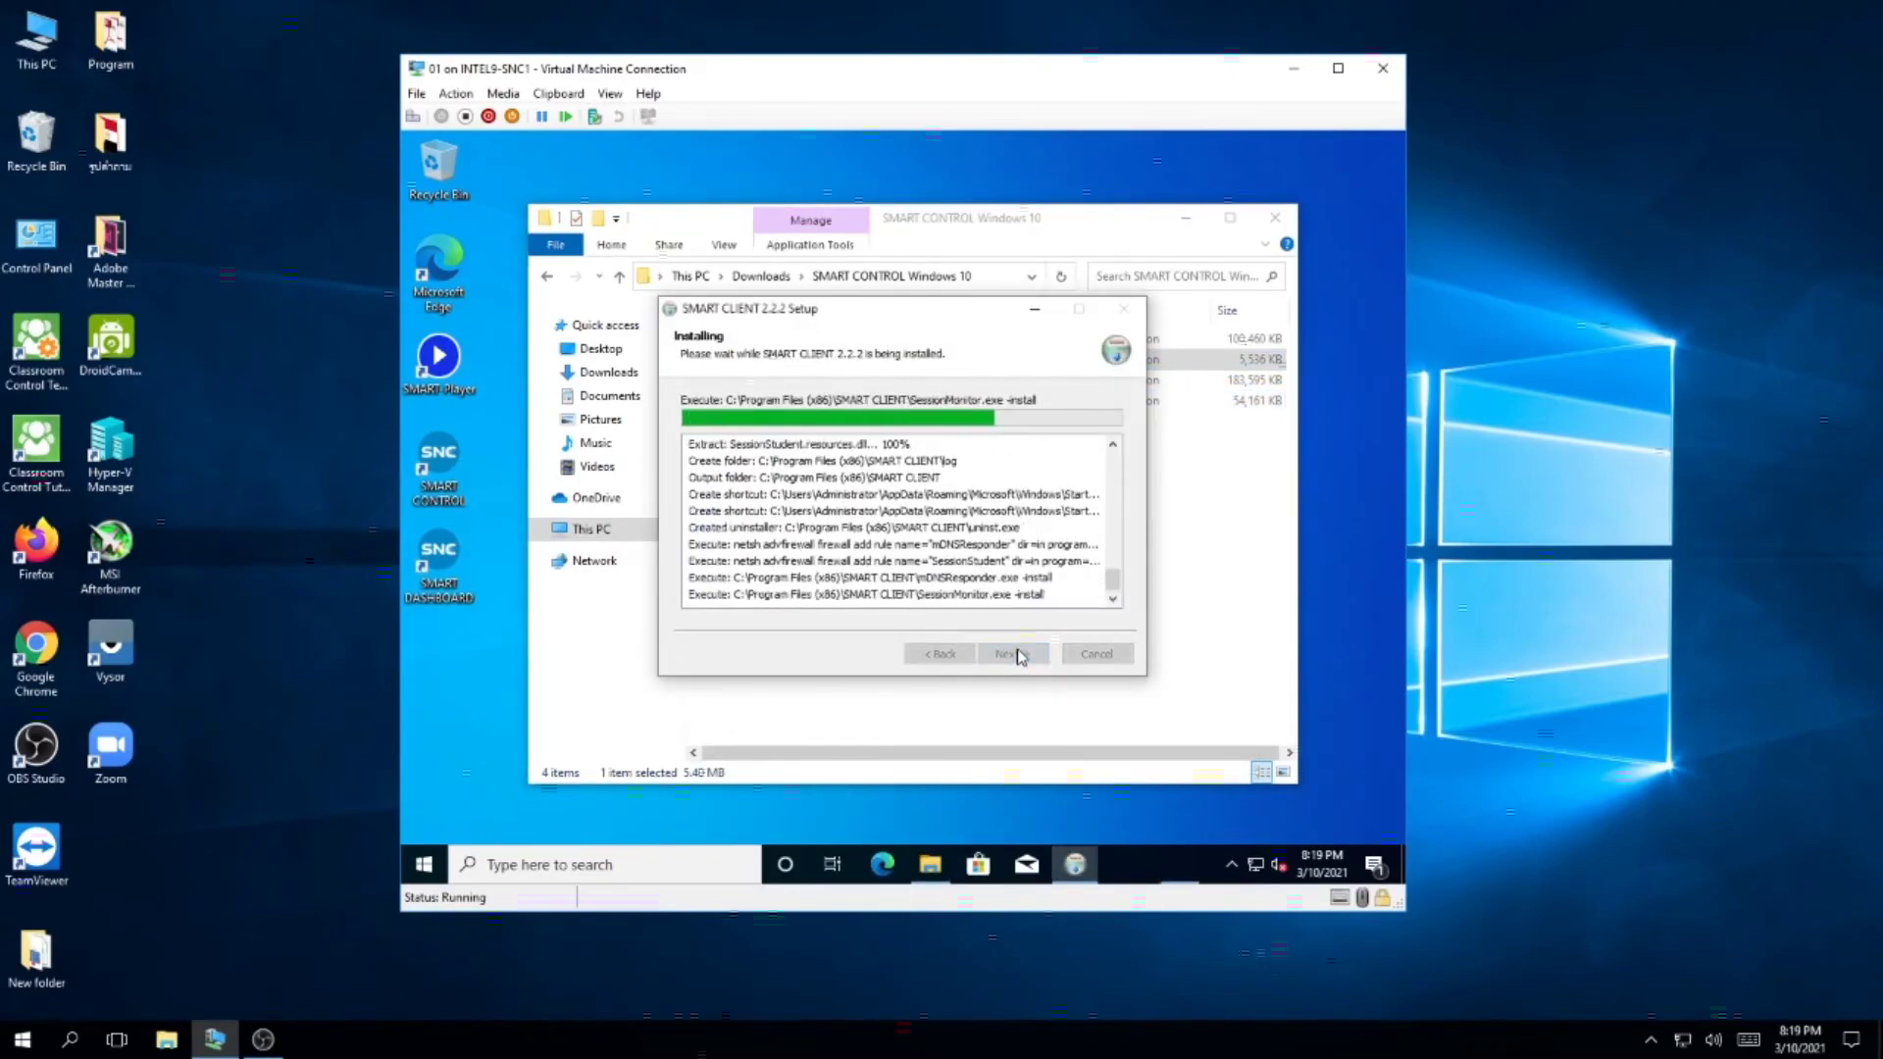
left_click(1010, 653)
left_click(963, 557)
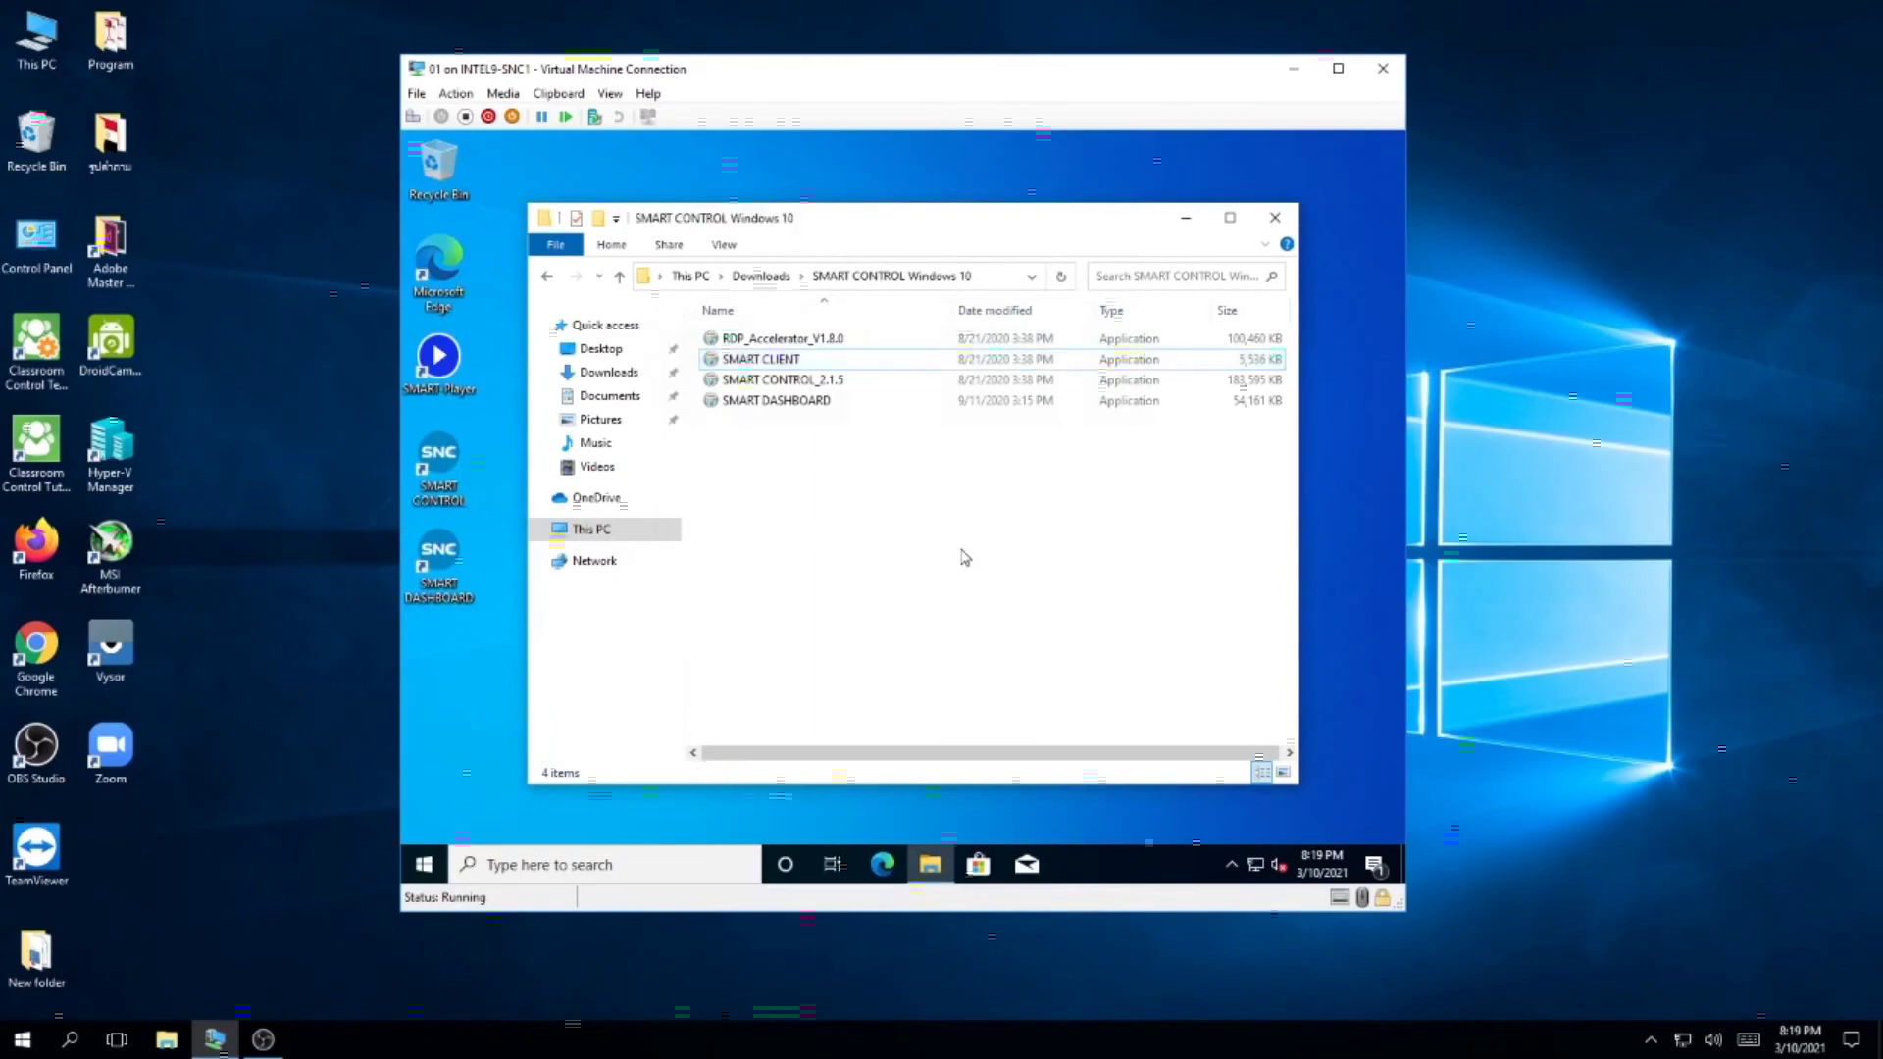
- Close the installer folder, launch SMART CONTROL, and maximize its window on the server information page
left_click(1275, 217)
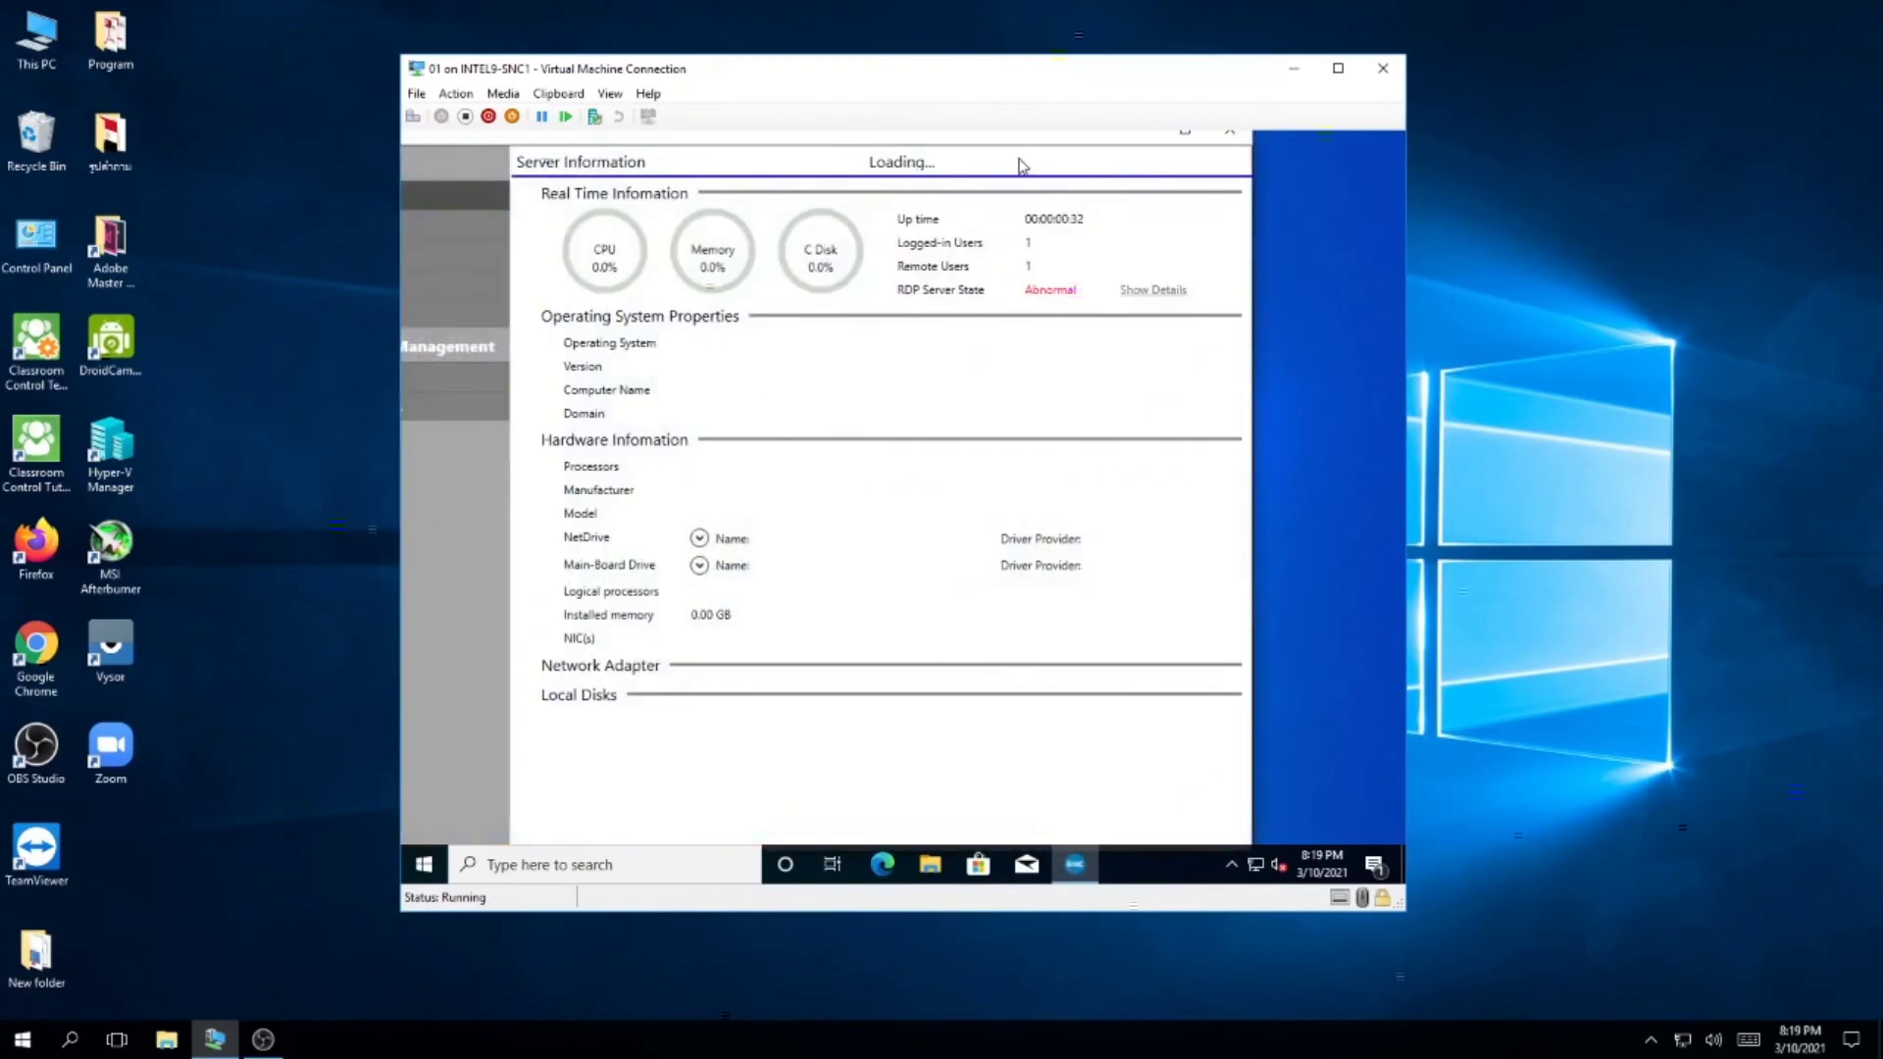
left_click(1185, 131)
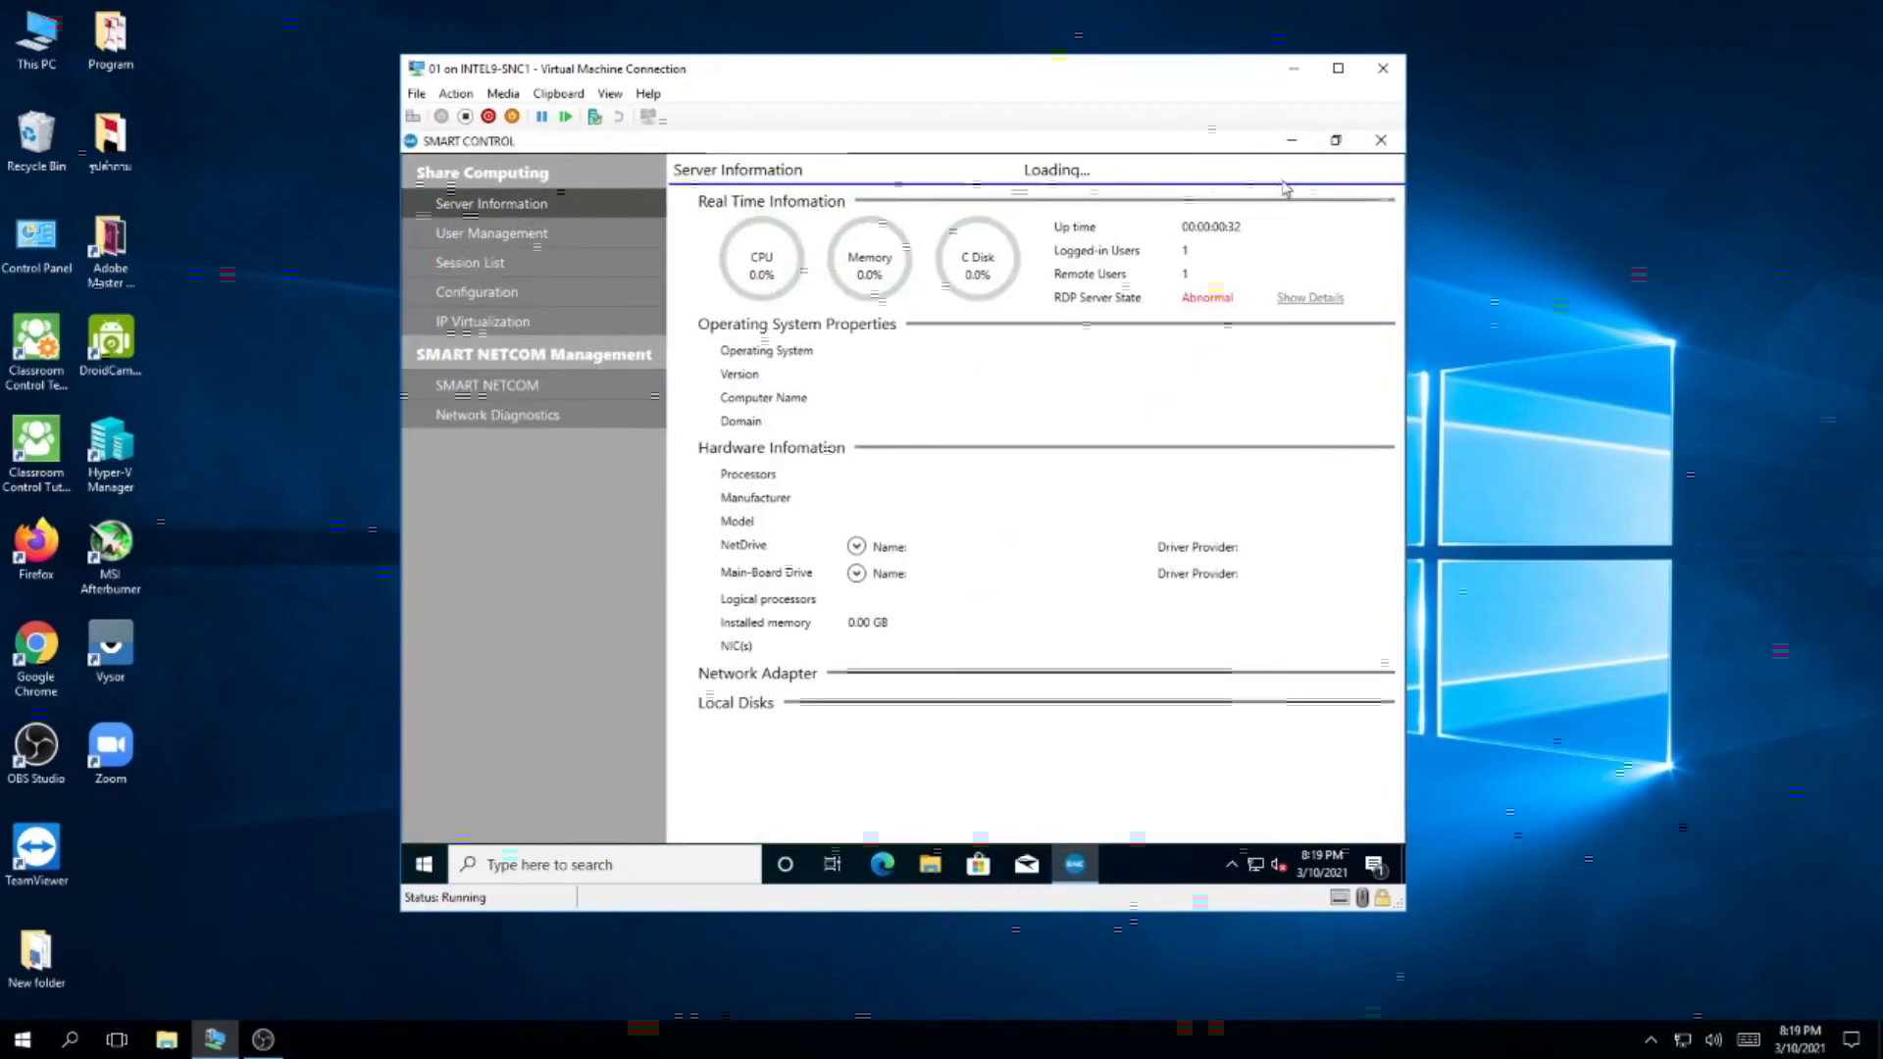